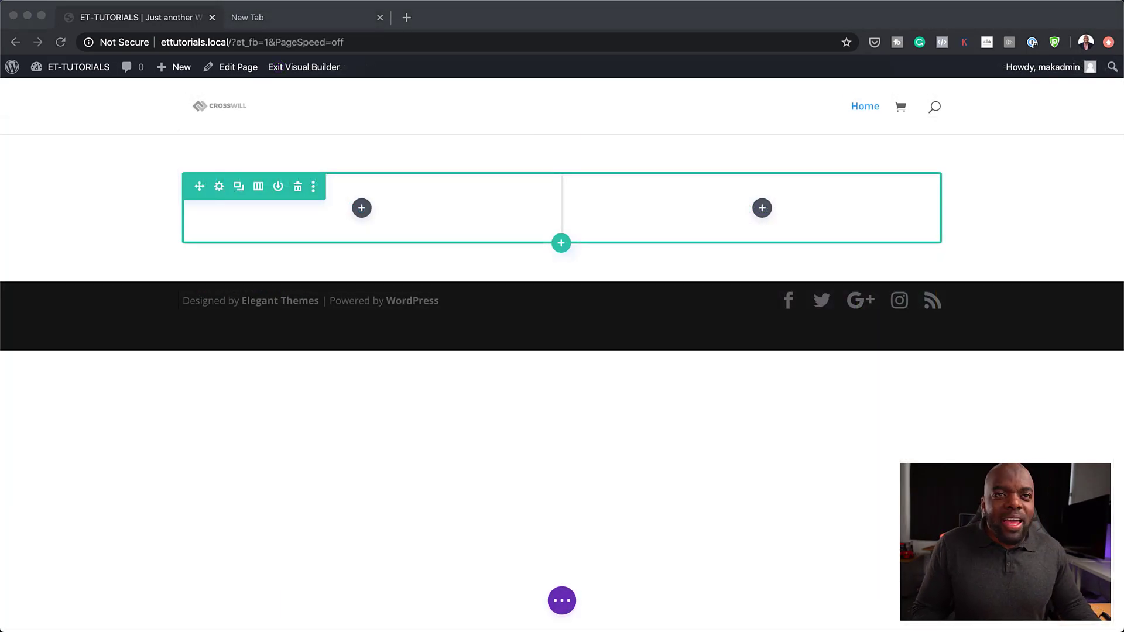
Insert a Text module into the first column of the two-column row.
click(363, 209)
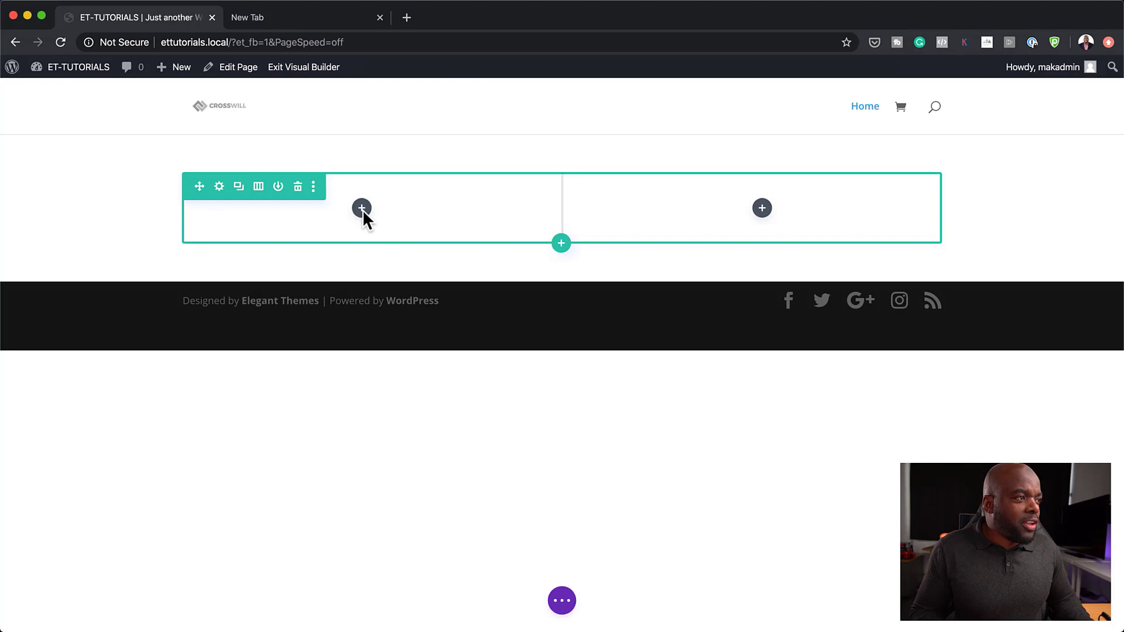
click(363, 210)
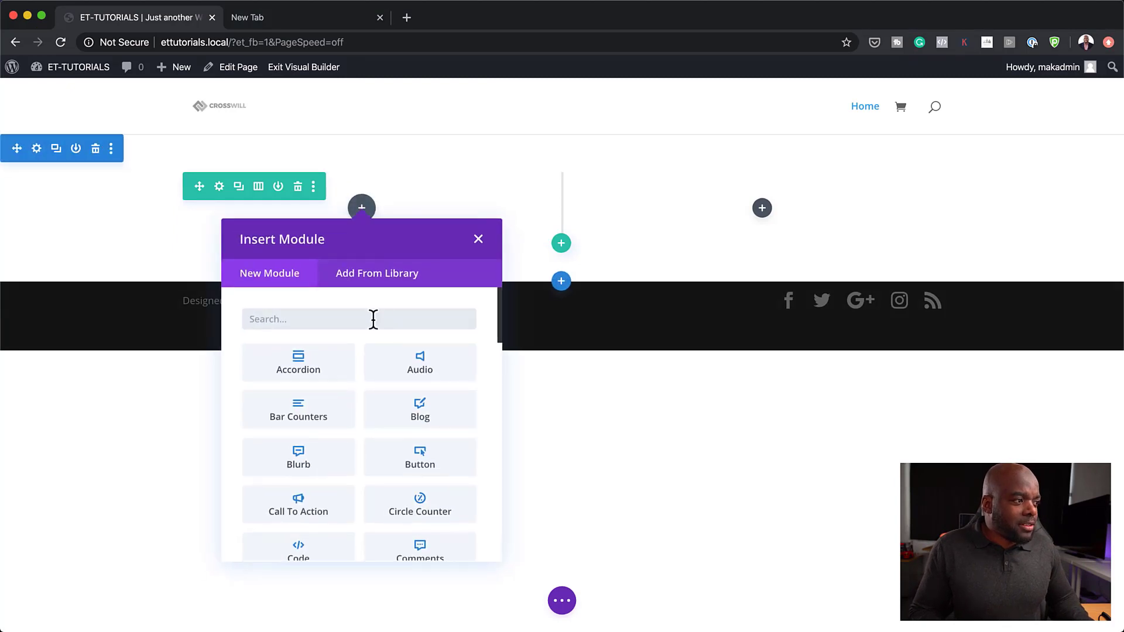
text(text)
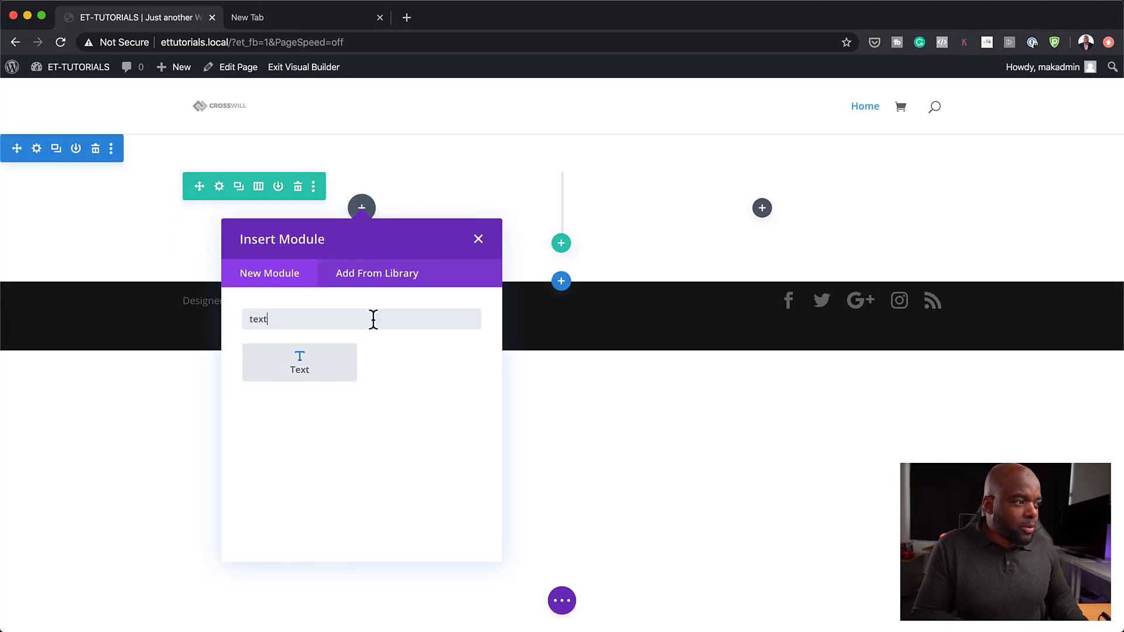
click(312, 355)
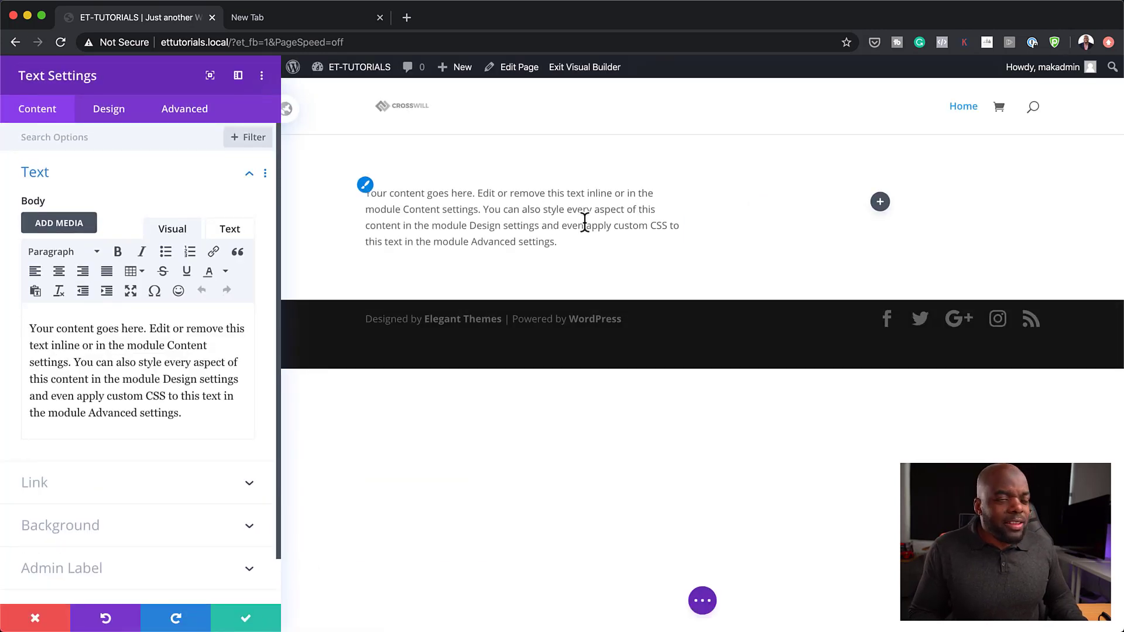
Set the text module's body font to Poppins and its text size to 16px.
click(367, 193)
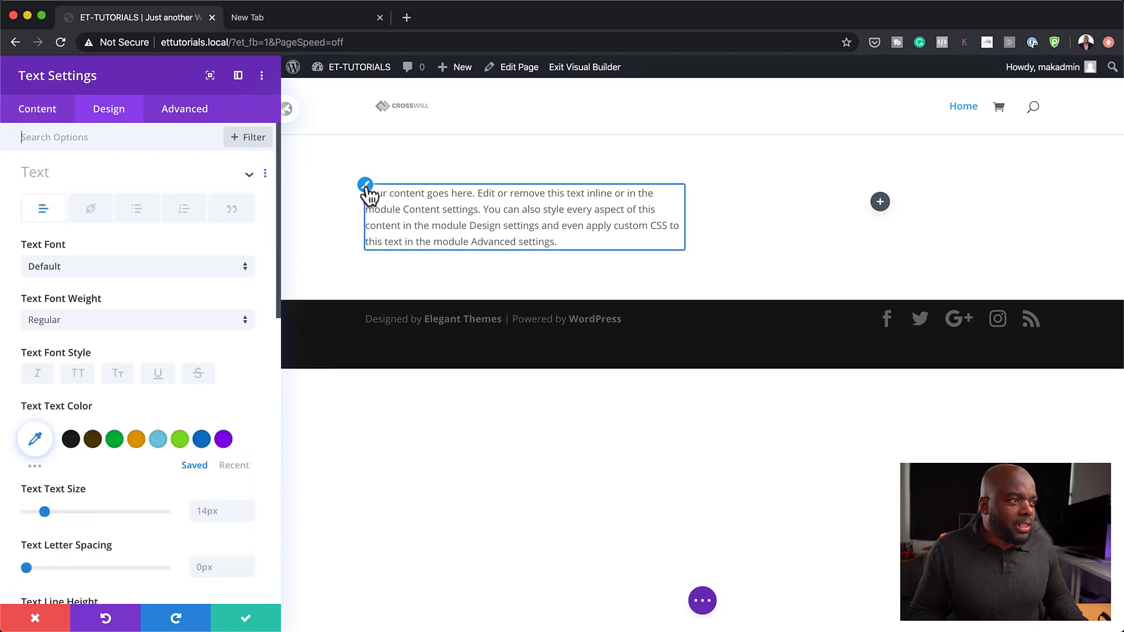
click(106, 271)
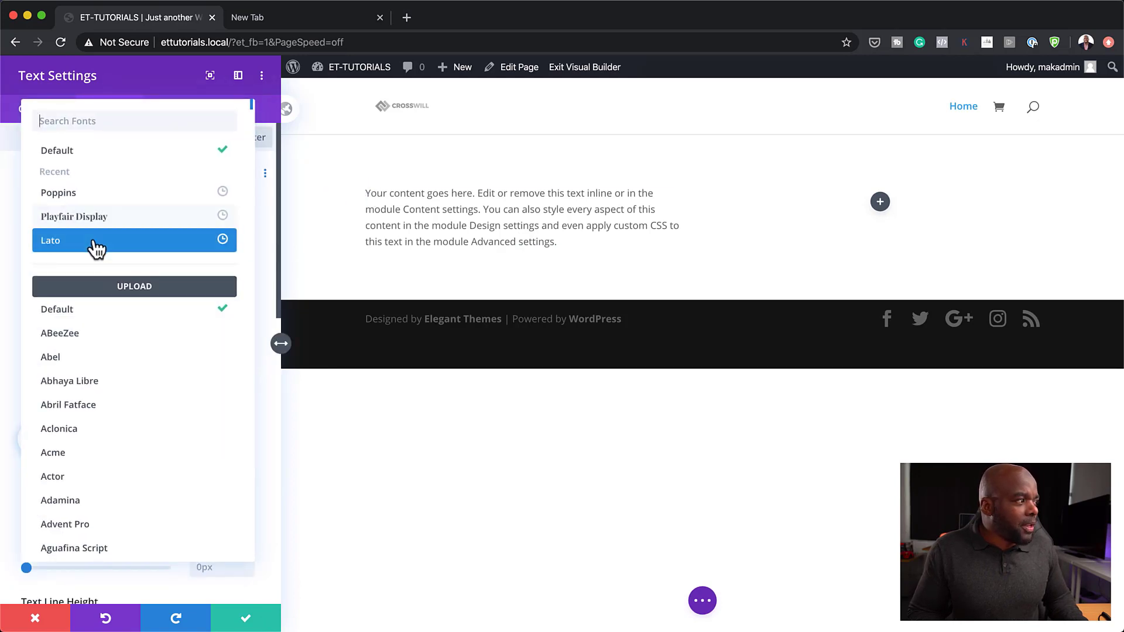
click(98, 202)
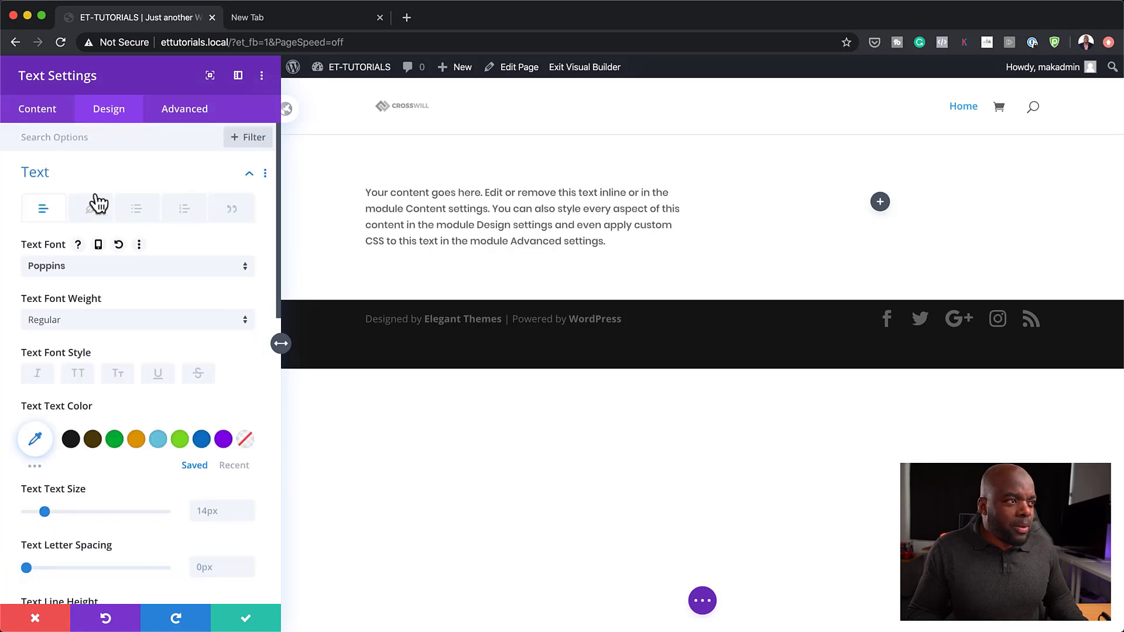
click(247, 506)
click(247, 507)
Set the module's text line height to 1.8em and save the text settings.
scroll(234, 527, down, 5)
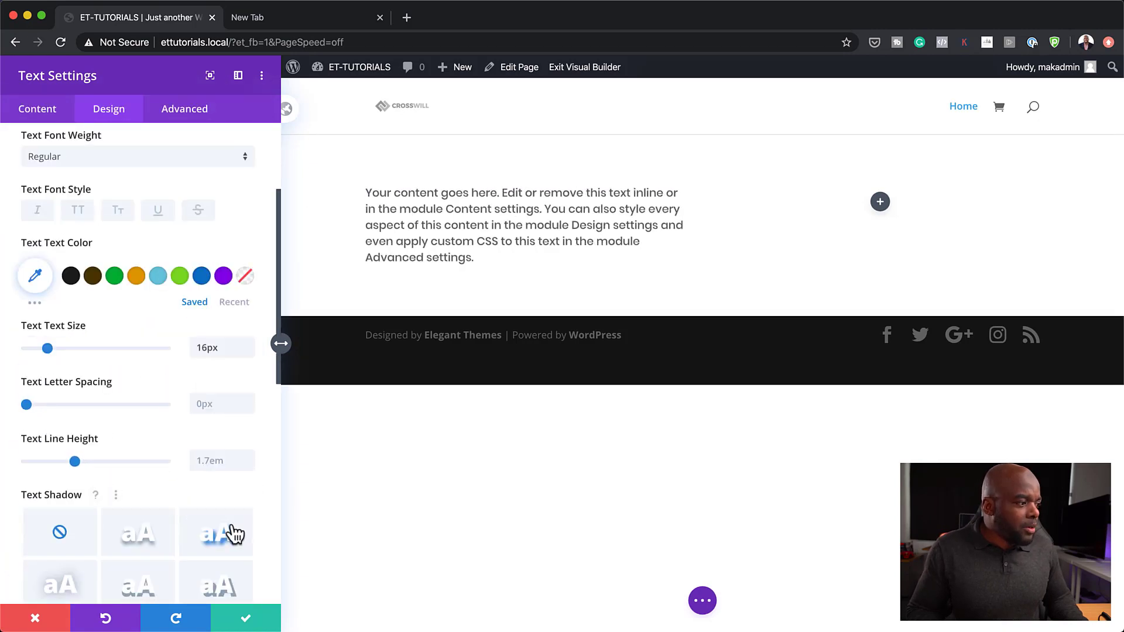
click(248, 457)
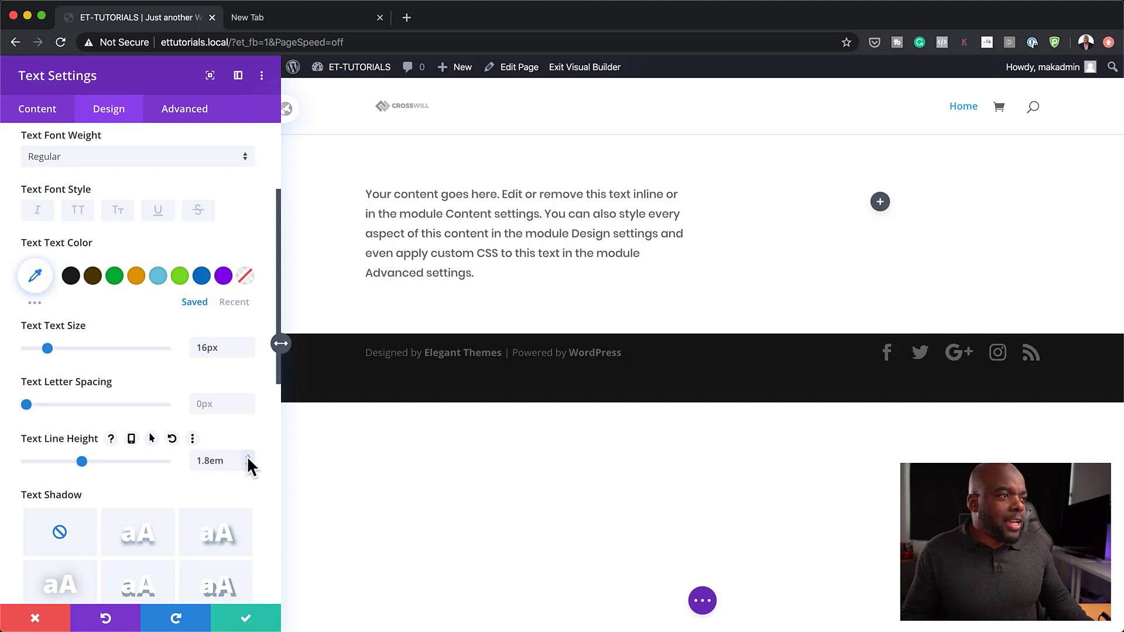
click(527, 209)
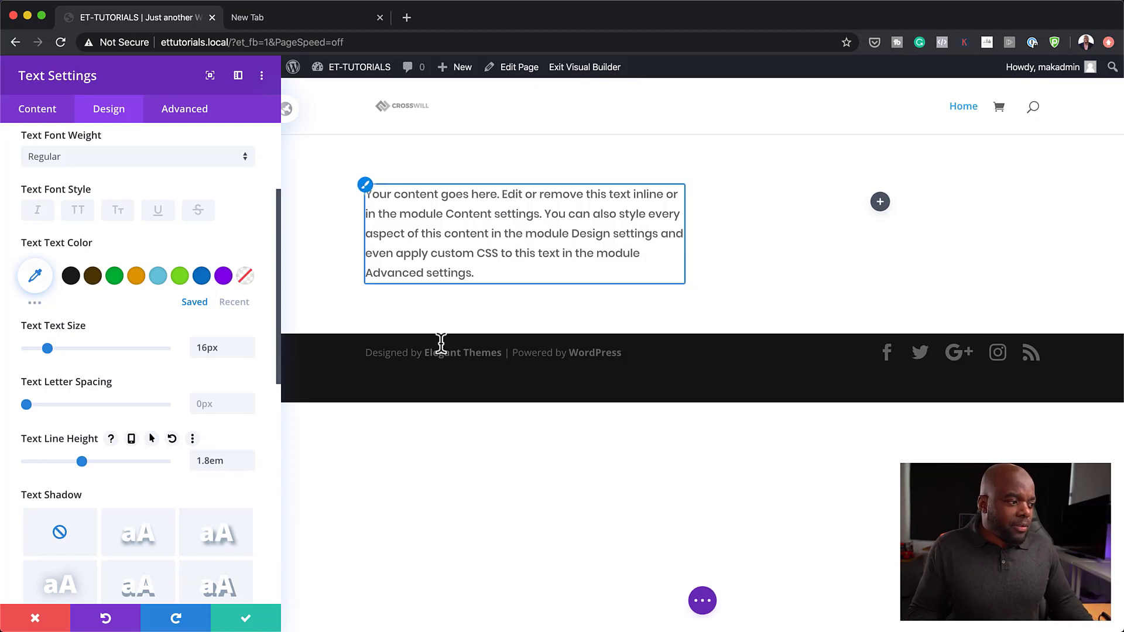
click(246, 623)
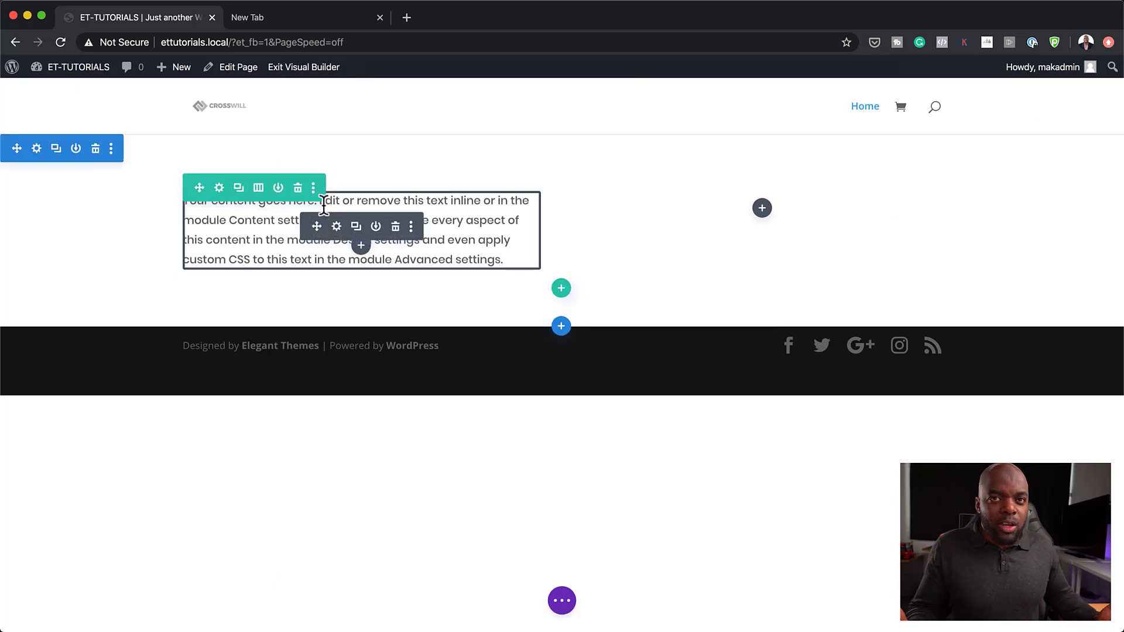
Give the row's first column the near-black background color #1e1e1e and save the column settings.
click(220, 188)
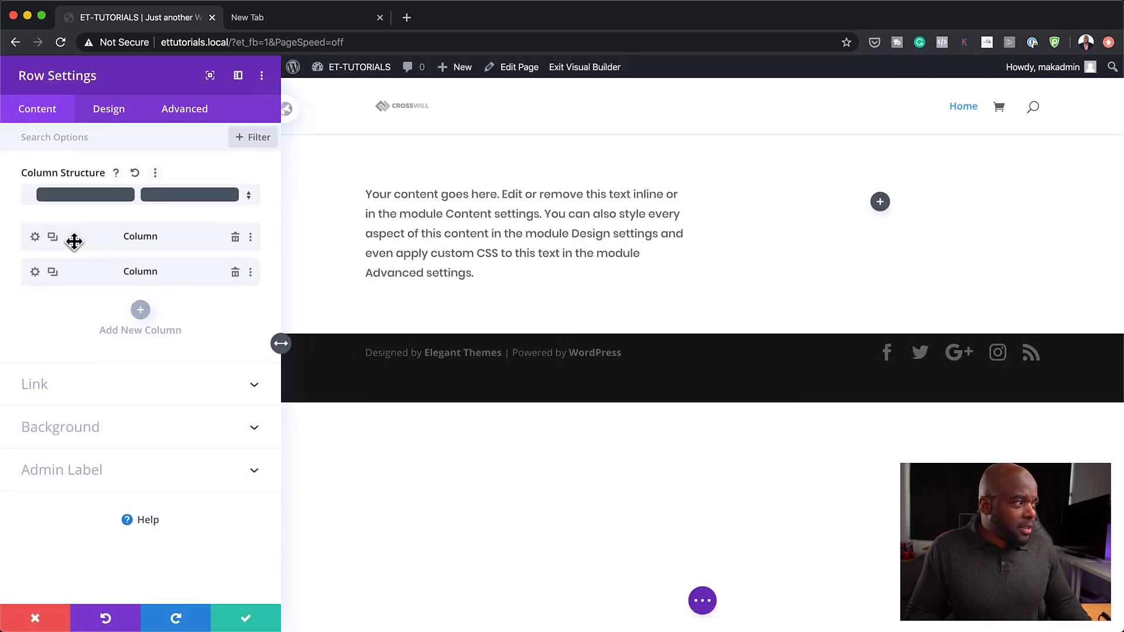
click(35, 238)
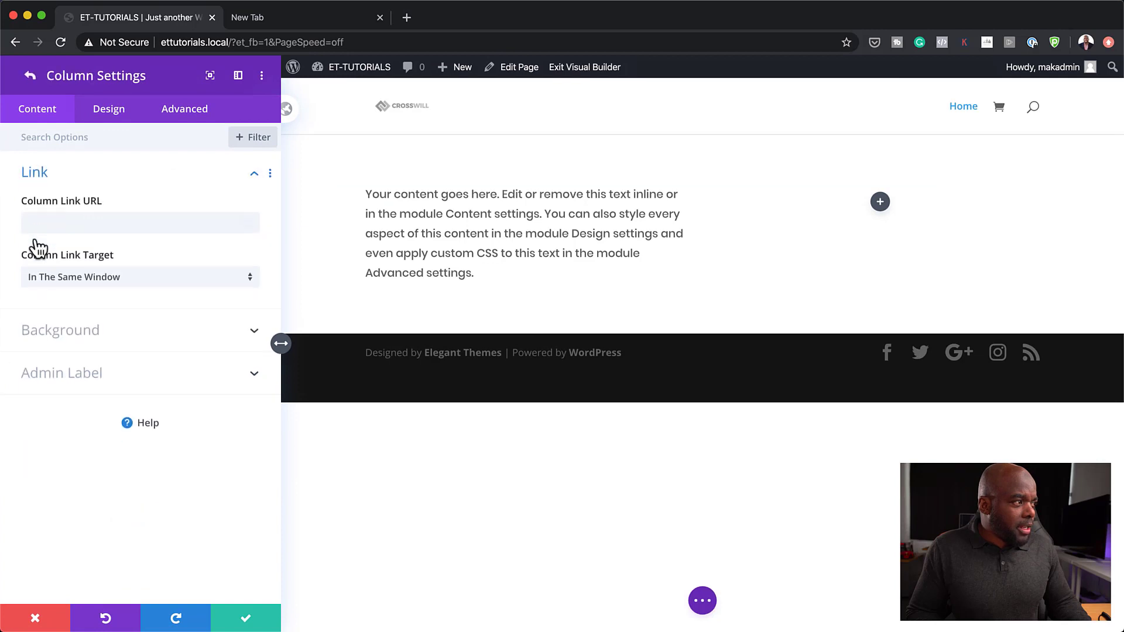
click(62, 332)
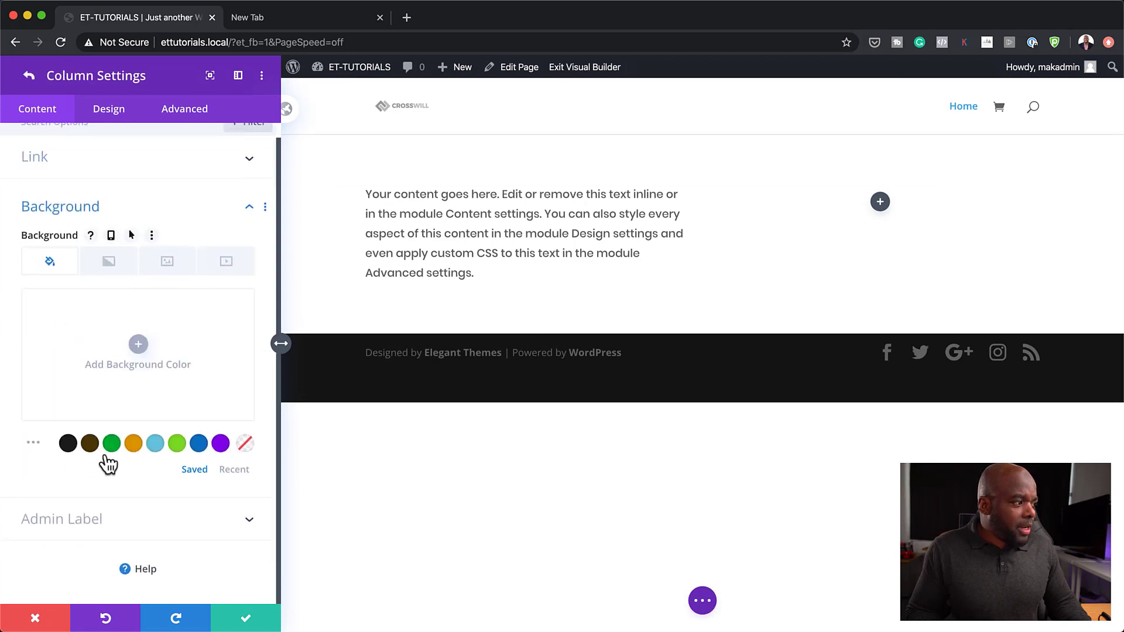
click(68, 444)
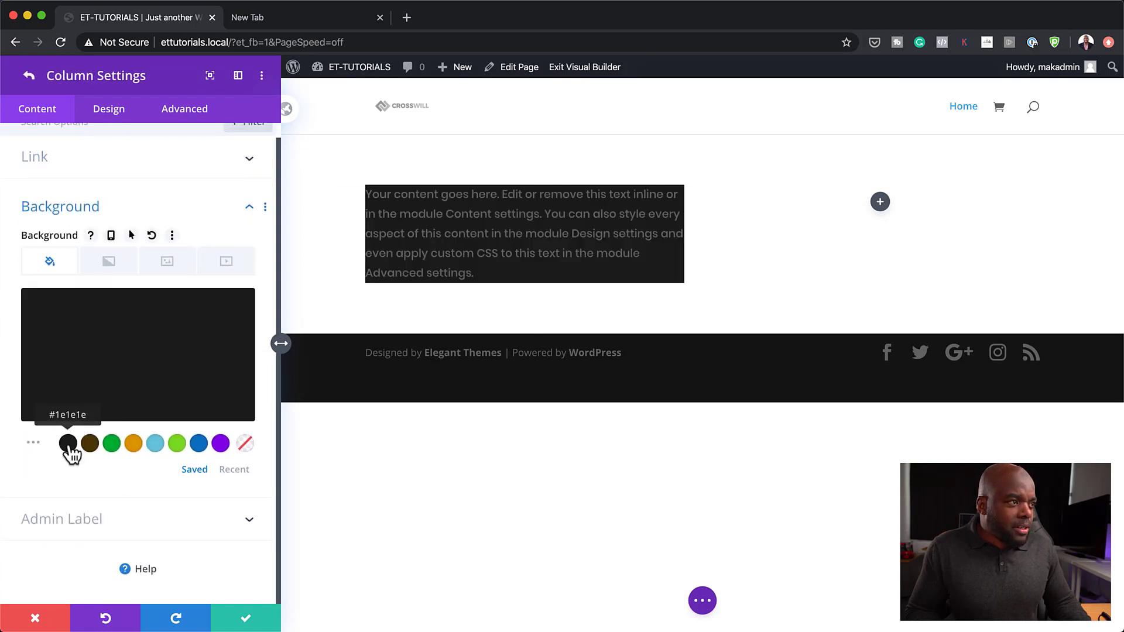
click(246, 619)
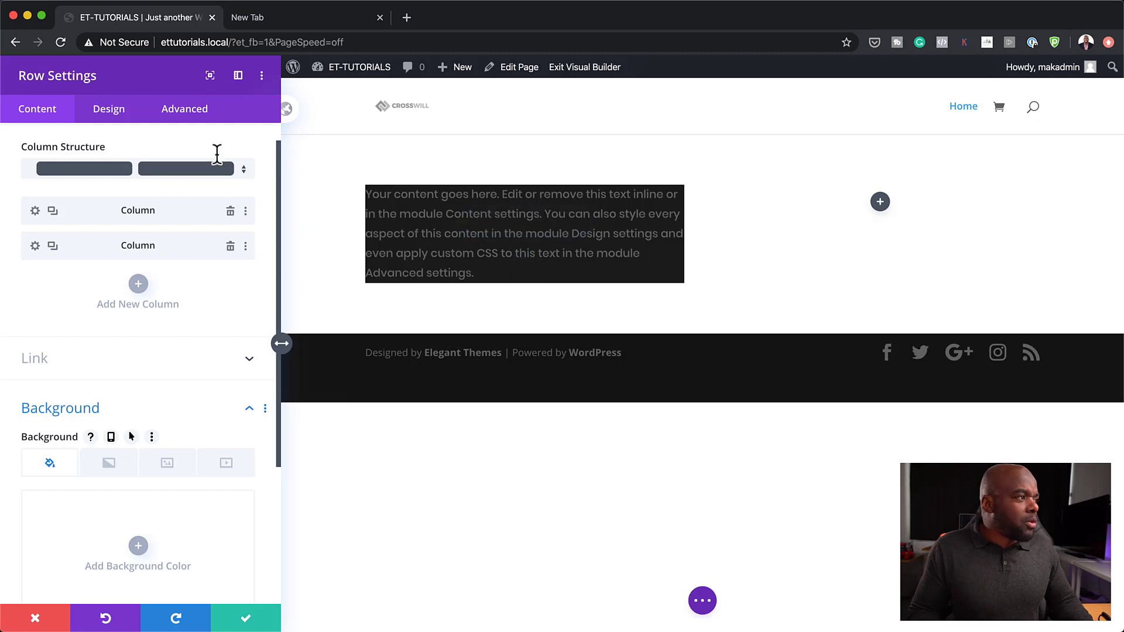
Set the first column's padding to 20px on all sides, linking top with bottom and left with right.
click(35, 212)
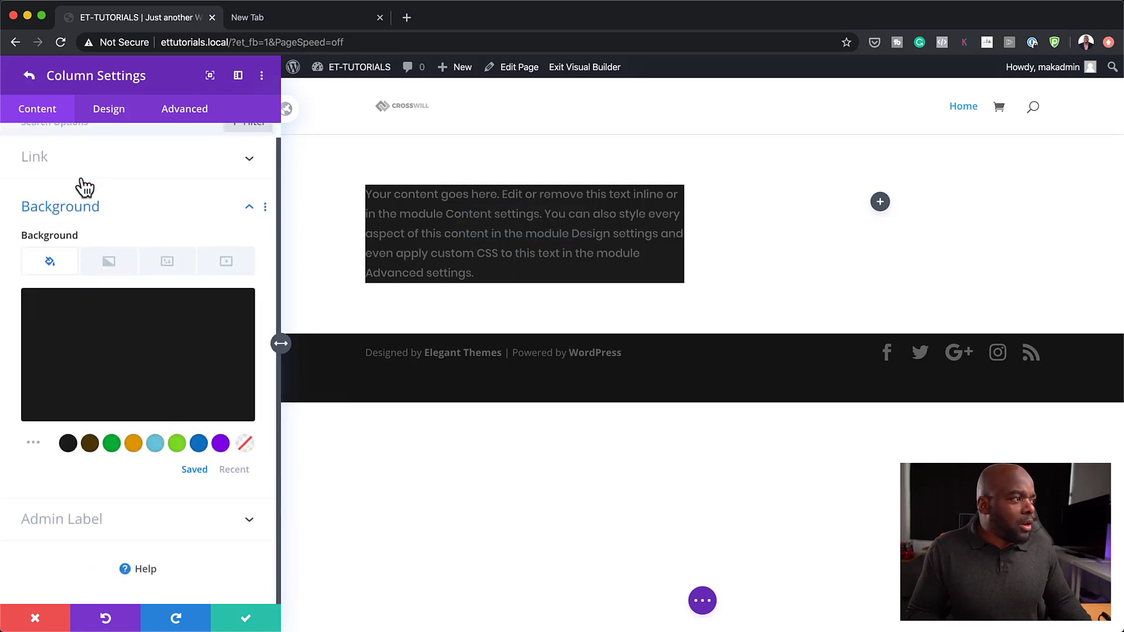
click(114, 117)
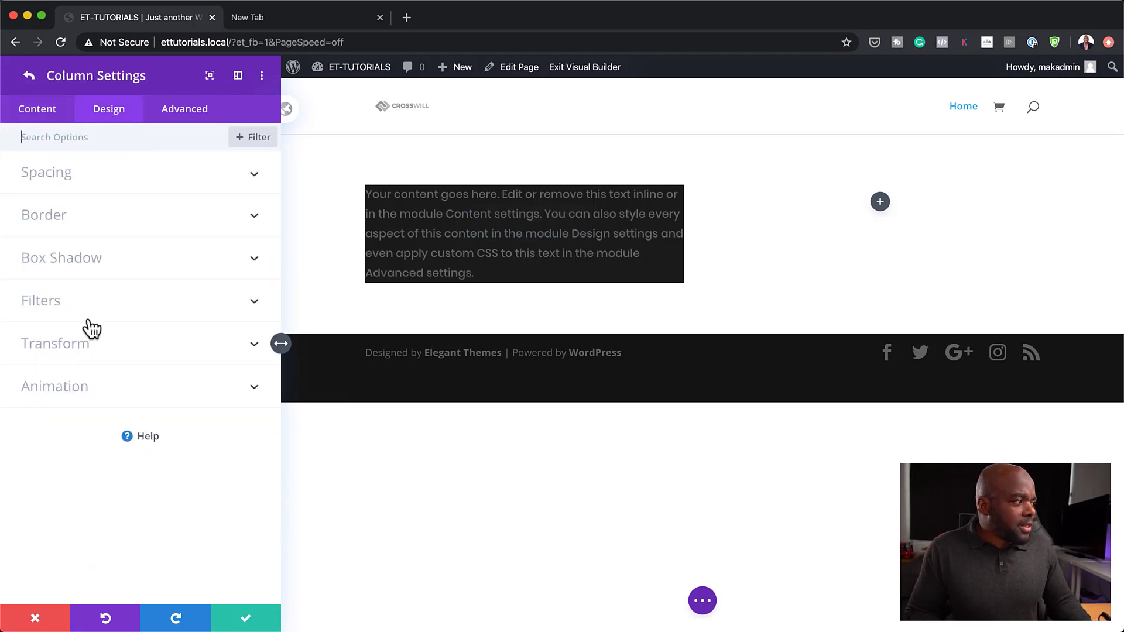
click(65, 184)
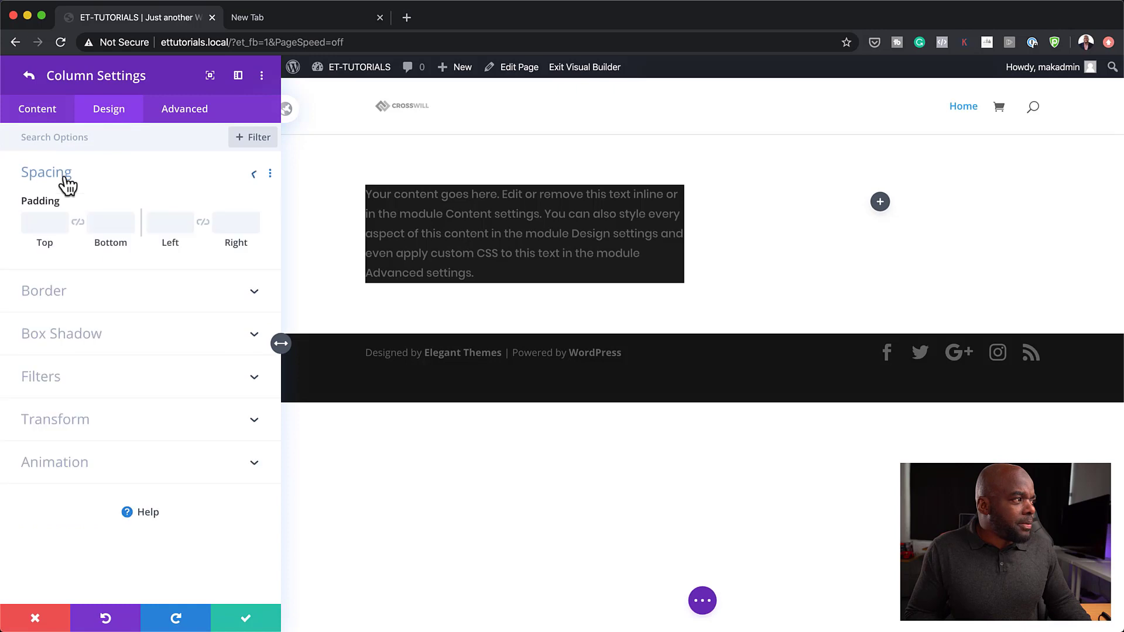
click(45, 224)
text(20px)
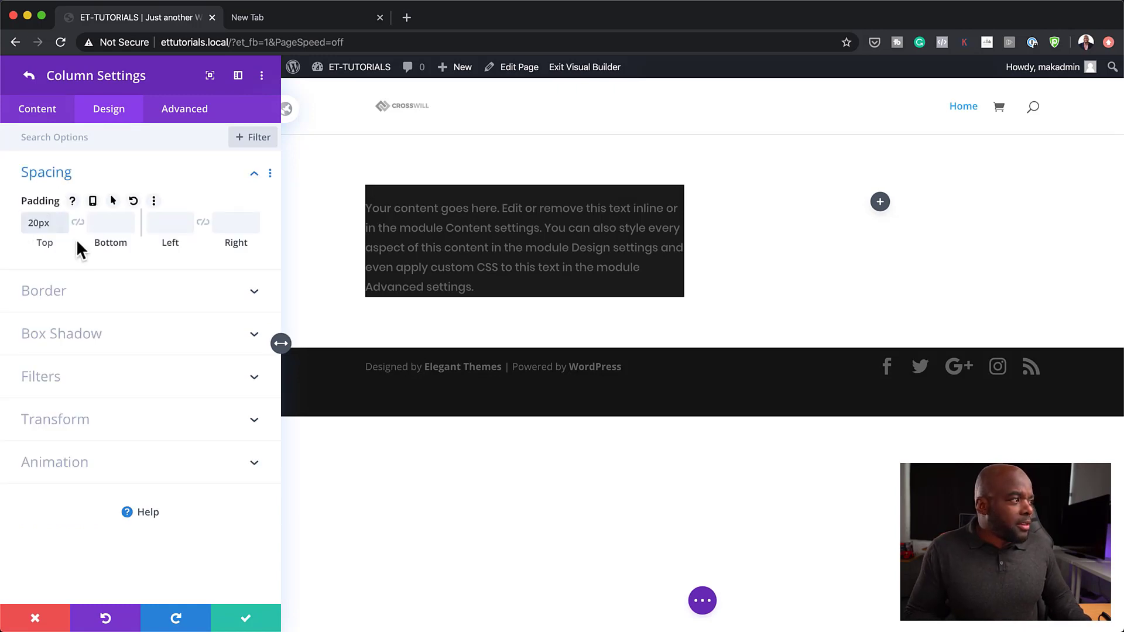
click(78, 222)
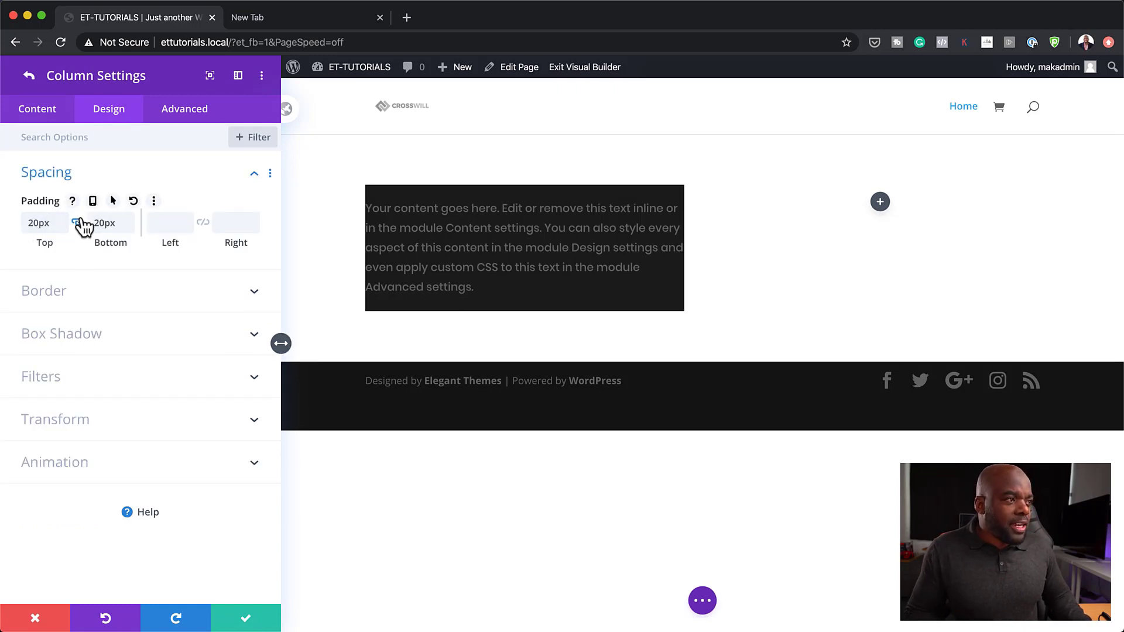
click(166, 226)
text(20px)
click(202, 223)
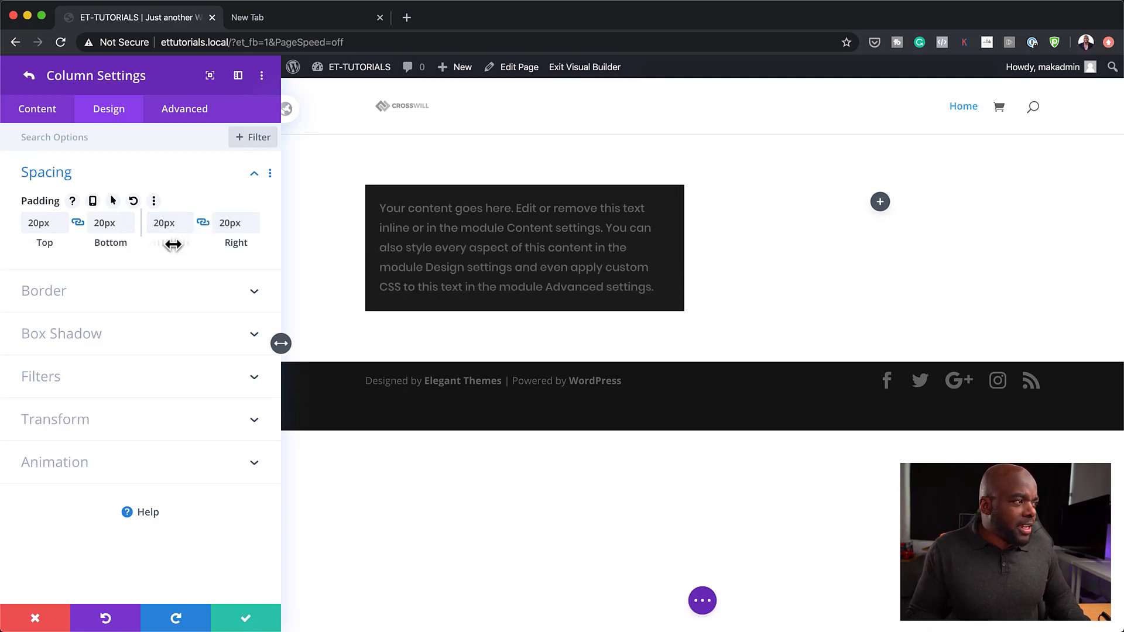
Increase the first column's padding to 24px on all four sides and save the column and row settings.
drag(173, 245, 116, 244)
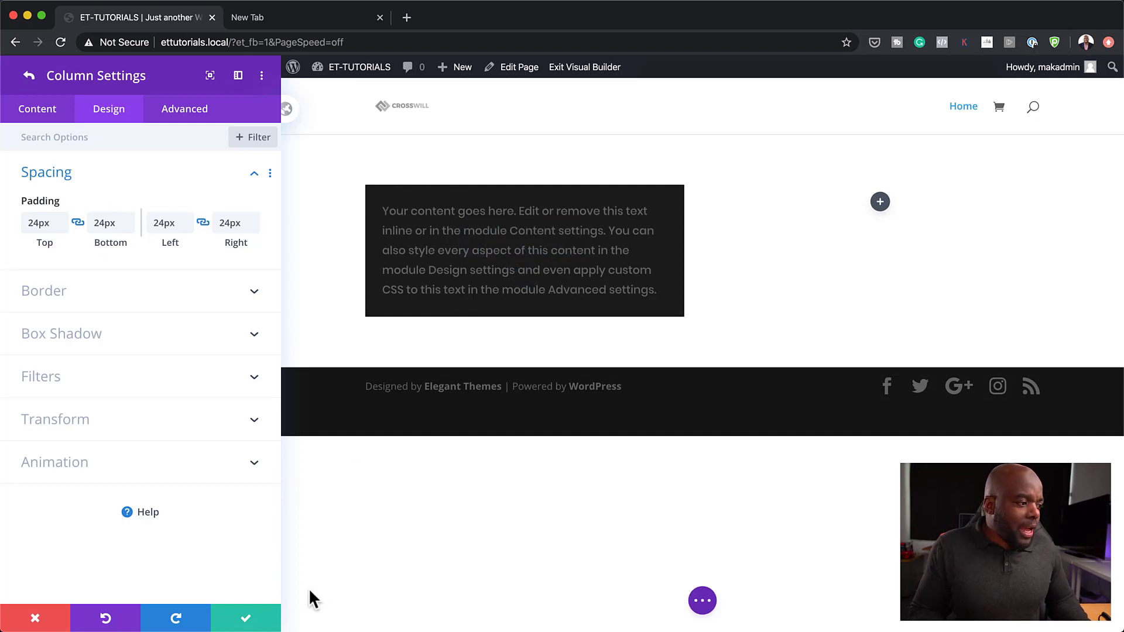
click(248, 621)
click(247, 622)
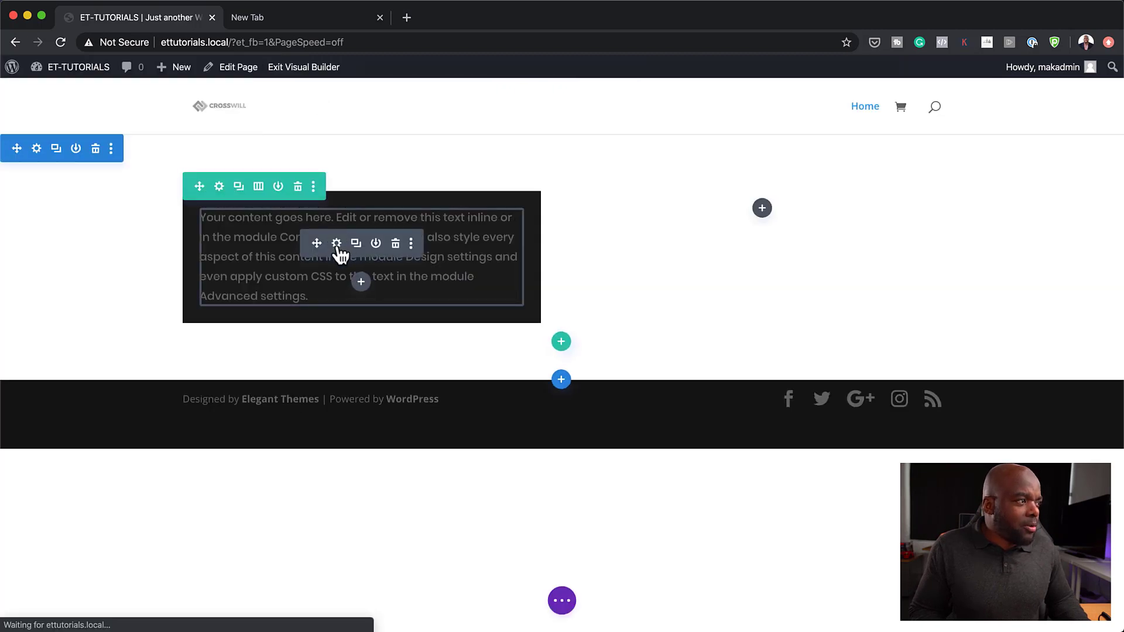
Change the text module's text color to light blue #68c5db and save it.
click(337, 243)
click(113, 117)
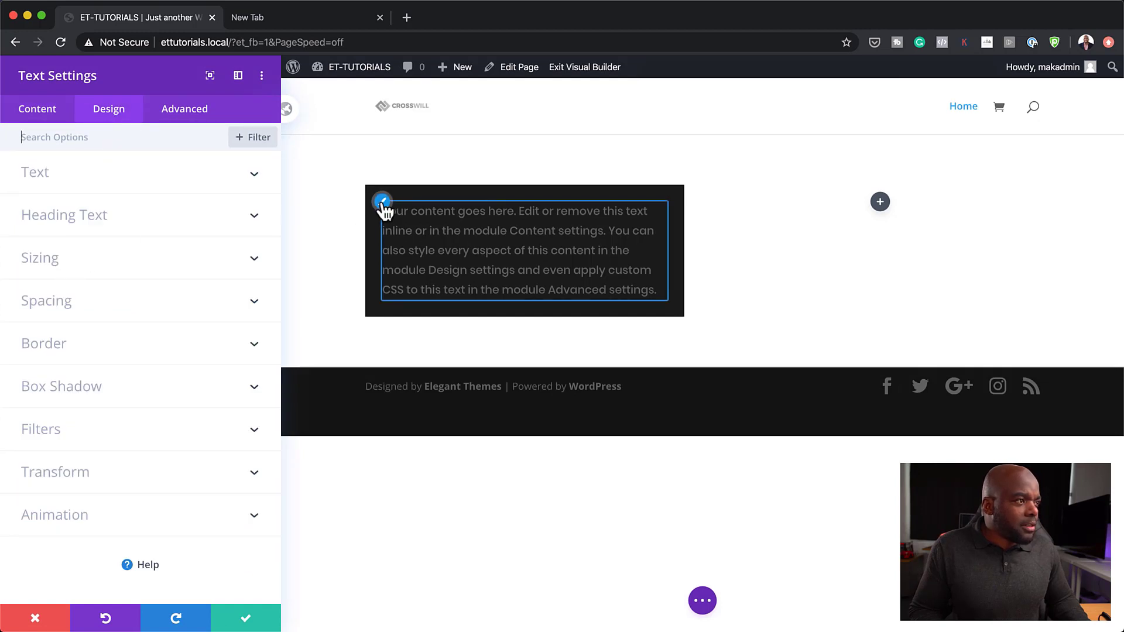
click(170, 175)
click(158, 440)
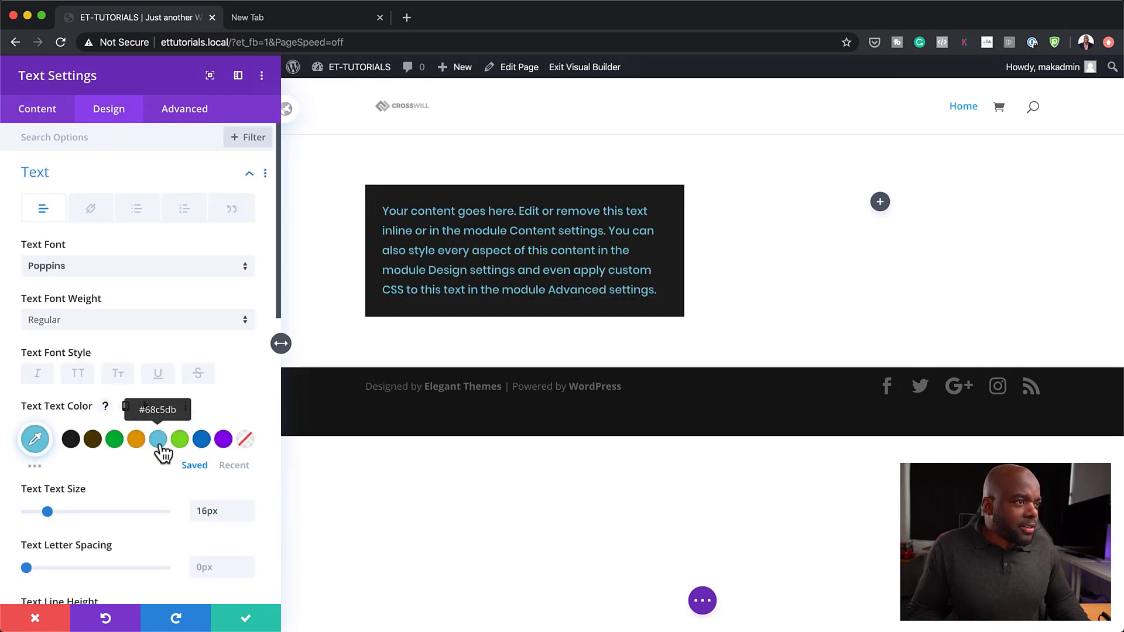
click(244, 622)
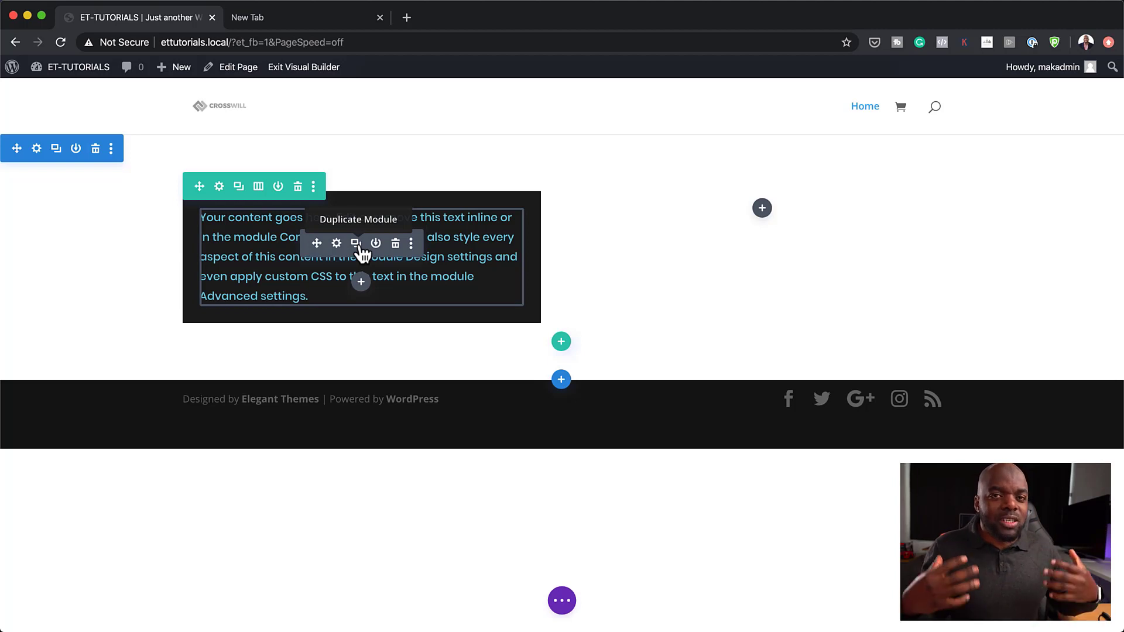
Duplicate the text module and replace the upper copy's body text with "My Heading".
click(356, 244)
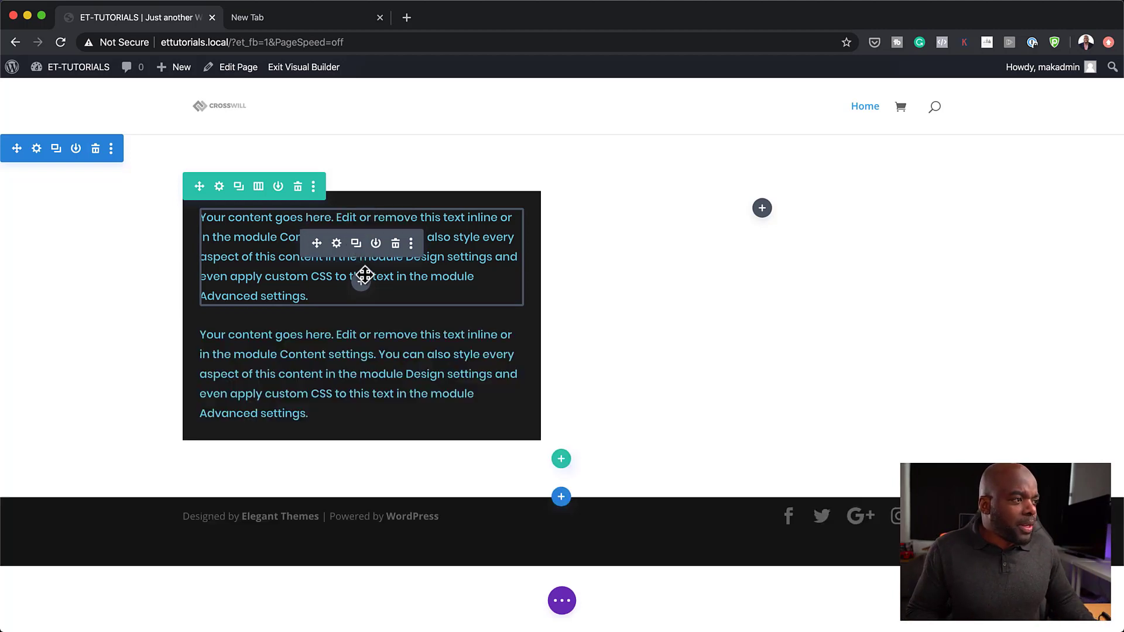
click(337, 244)
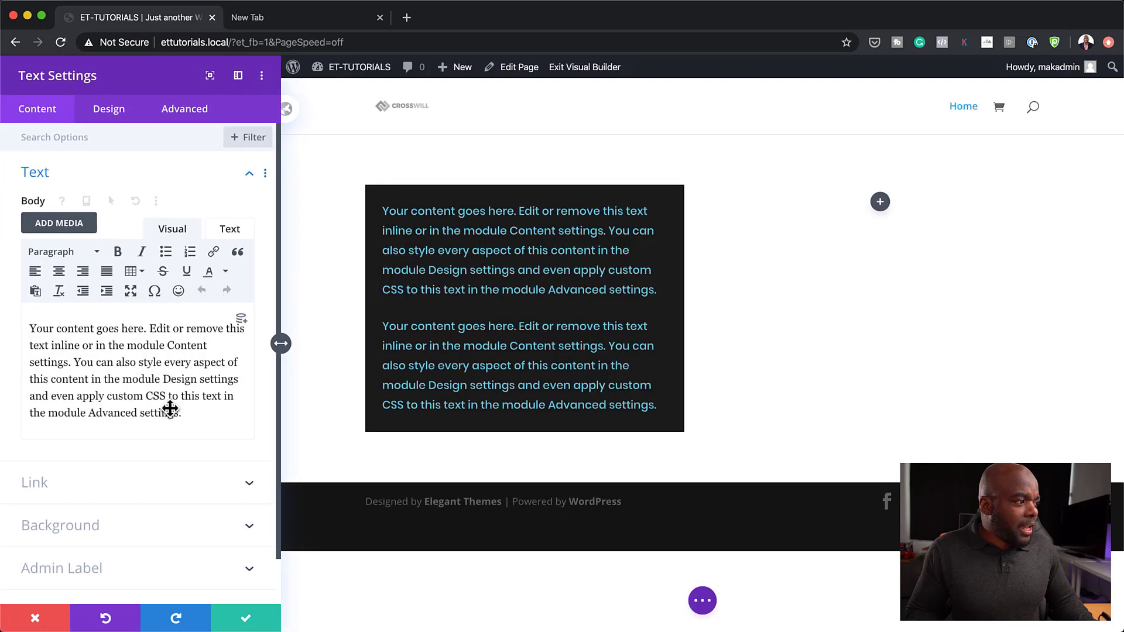
drag(186, 413, 28, 325)
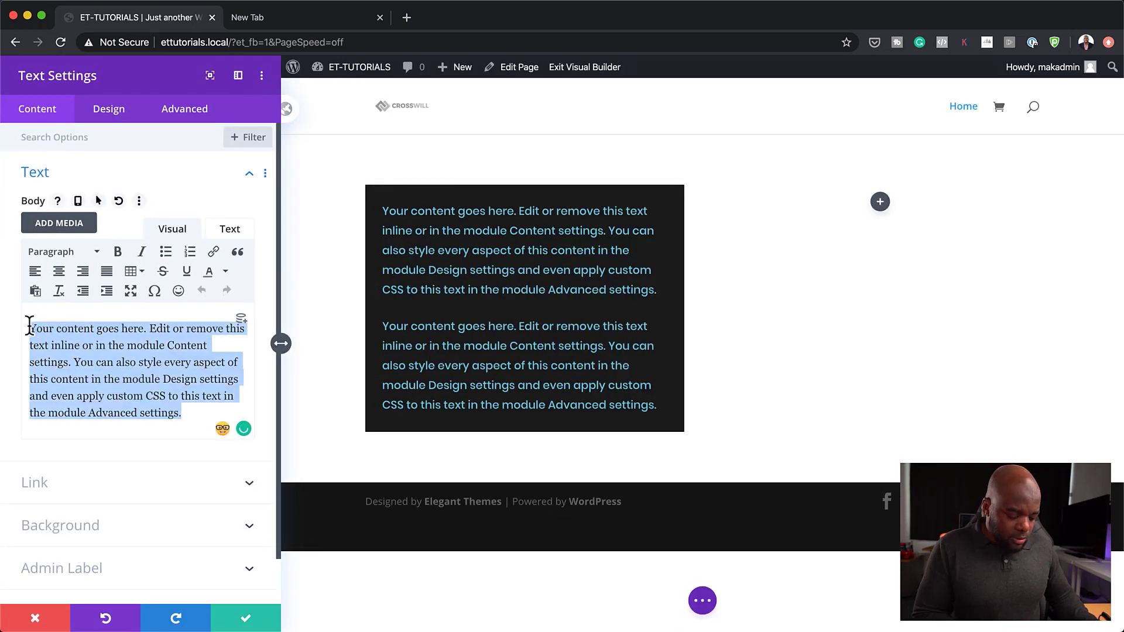
text(M)
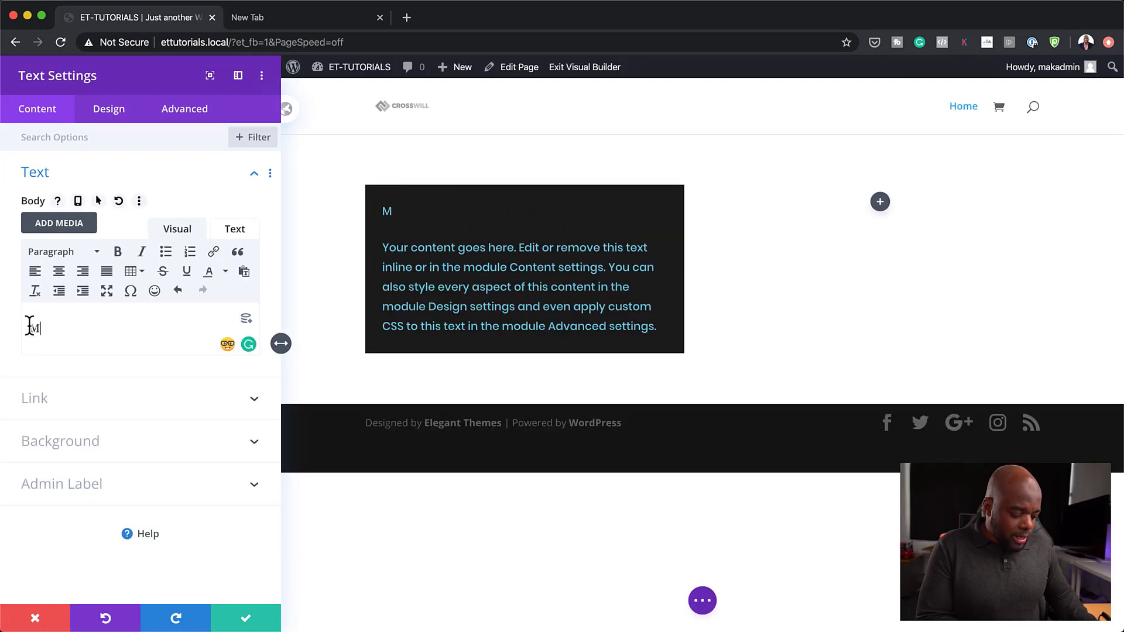
text(y Heading)
Format the "My Heading" text as Heading 1.
drag(104, 331, 21, 326)
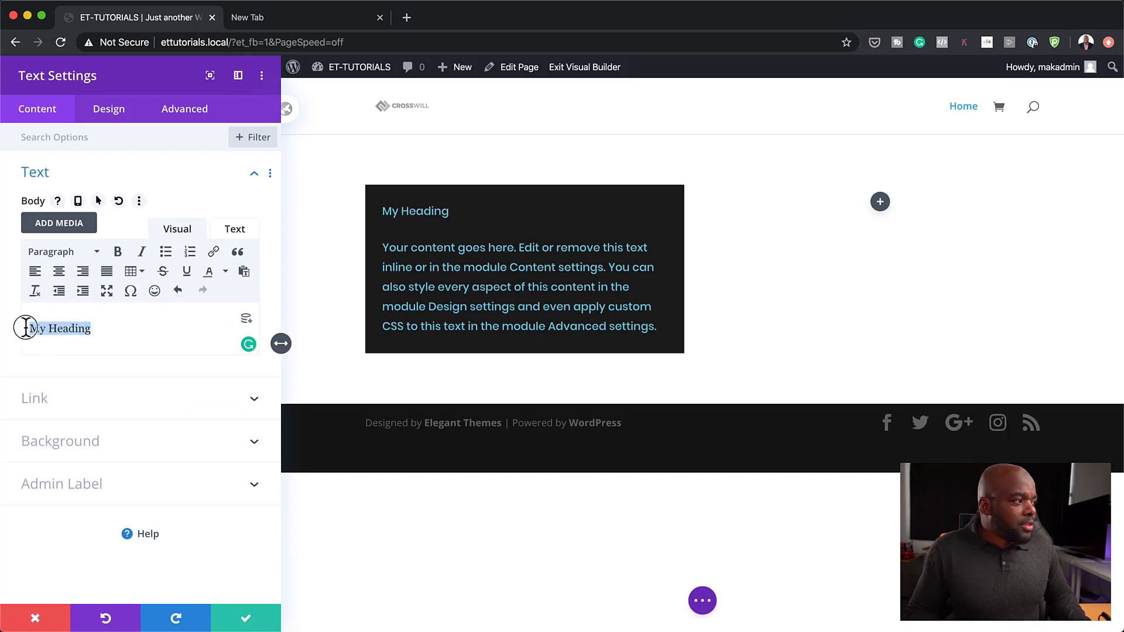
click(58, 252)
click(91, 321)
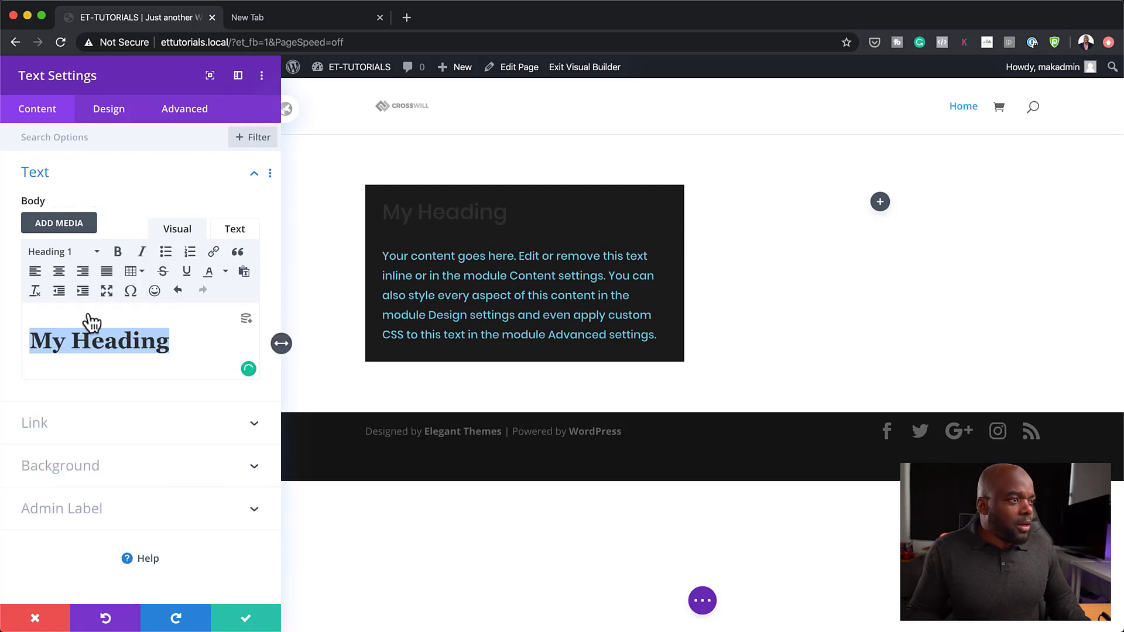
Set the H1 heading font to Playfair Display with a Bold weight.
click(128, 119)
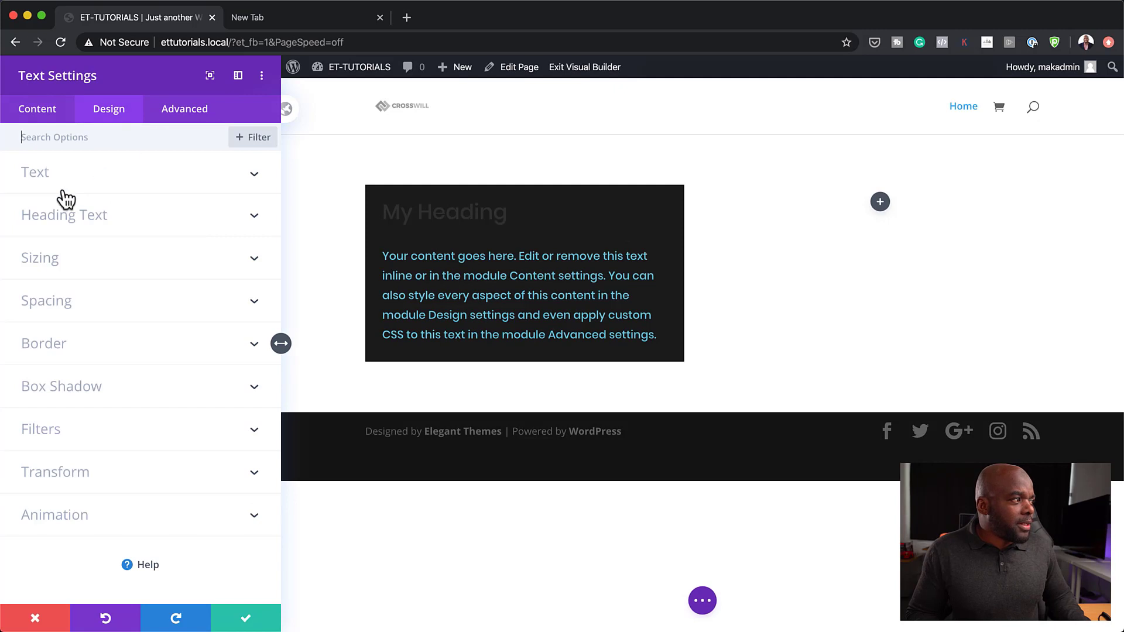
click(77, 217)
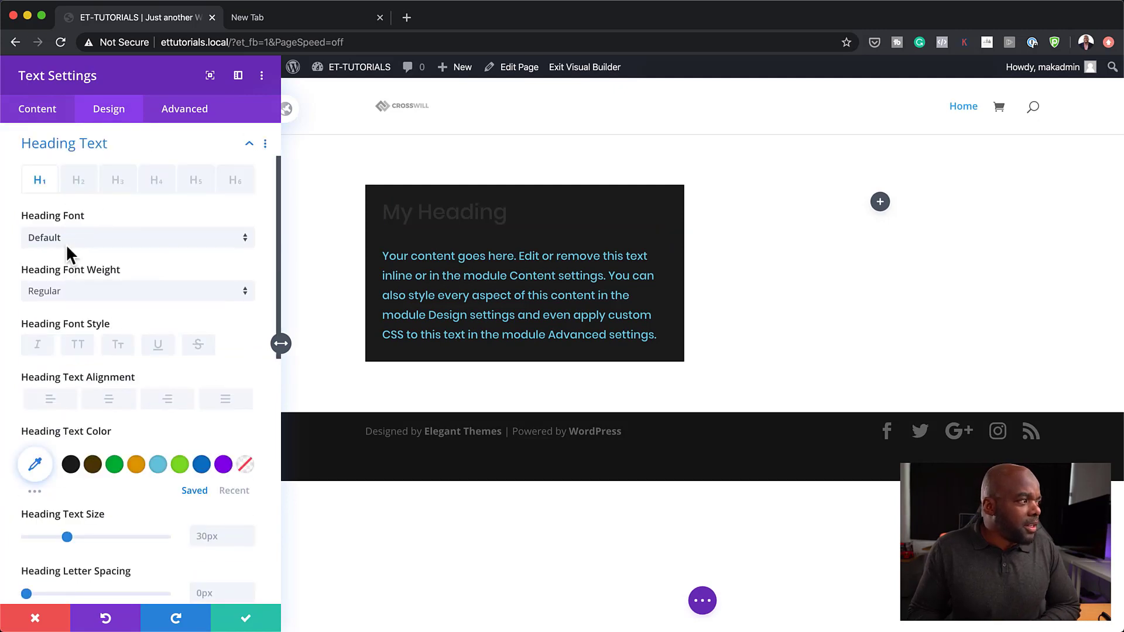
click(69, 241)
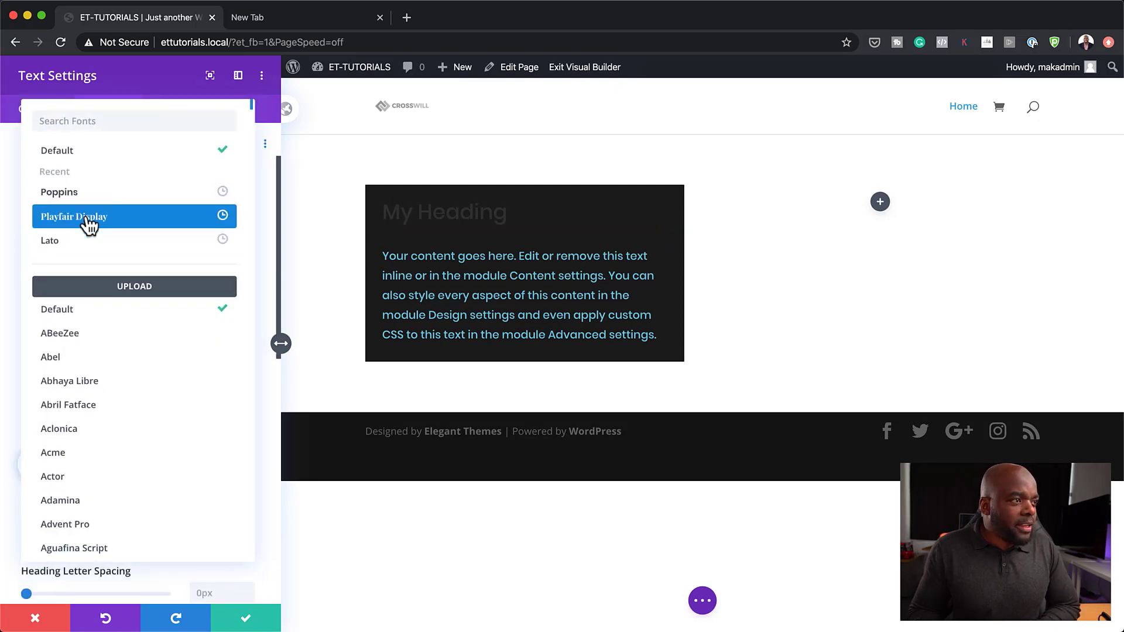
click(88, 218)
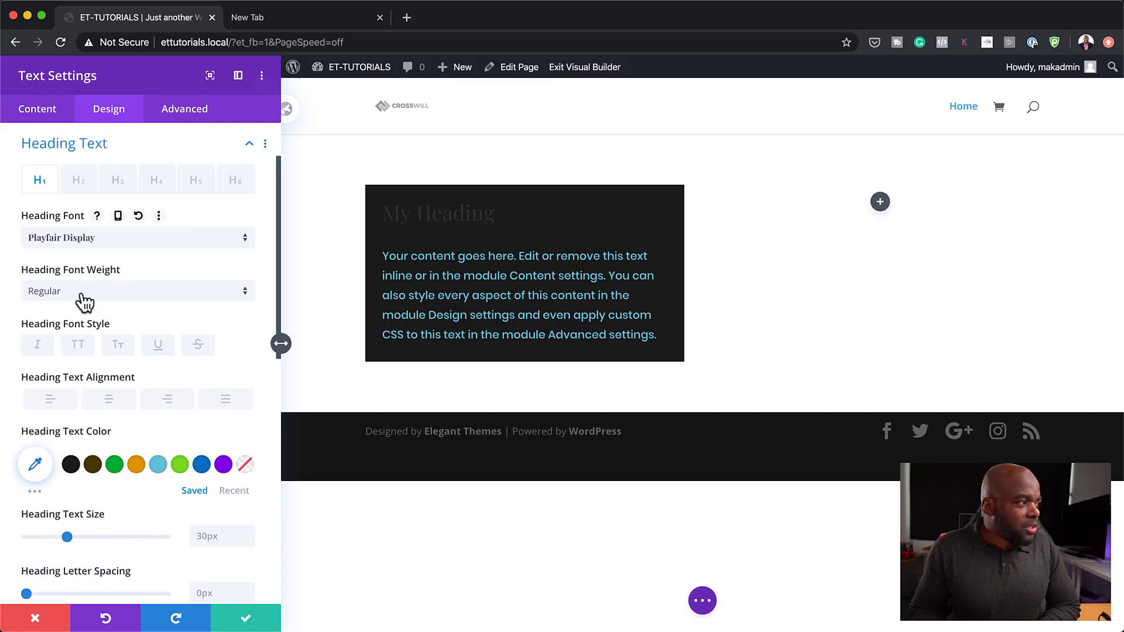
click(82, 292)
click(85, 331)
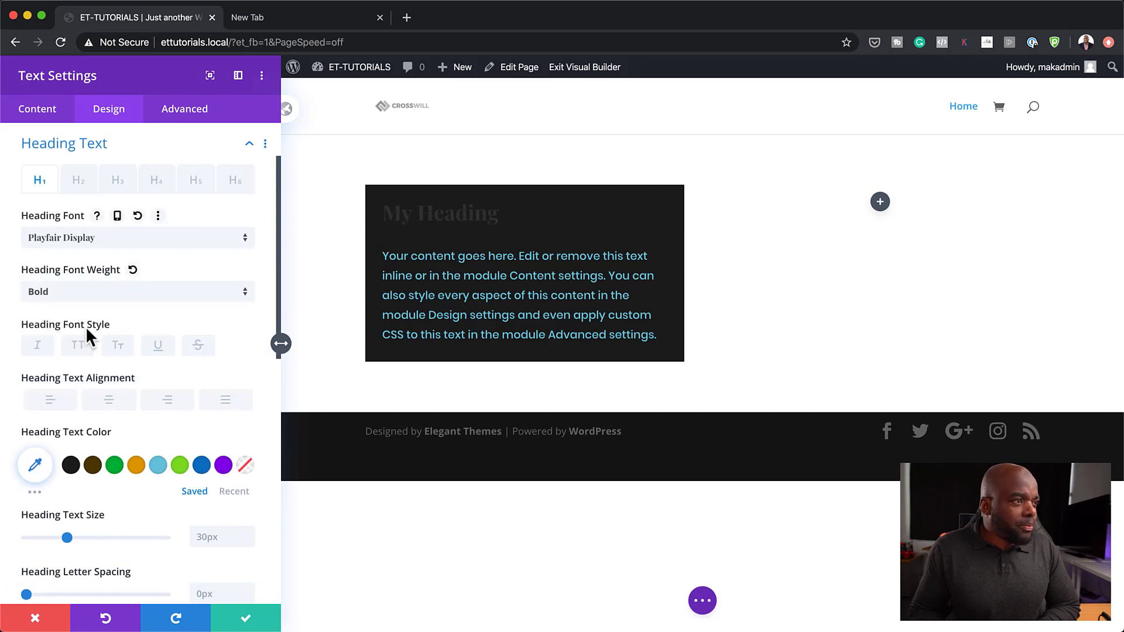
Try light blue #68c5db, black and light grey #d6d6d6 as the heading text color.
click(157, 466)
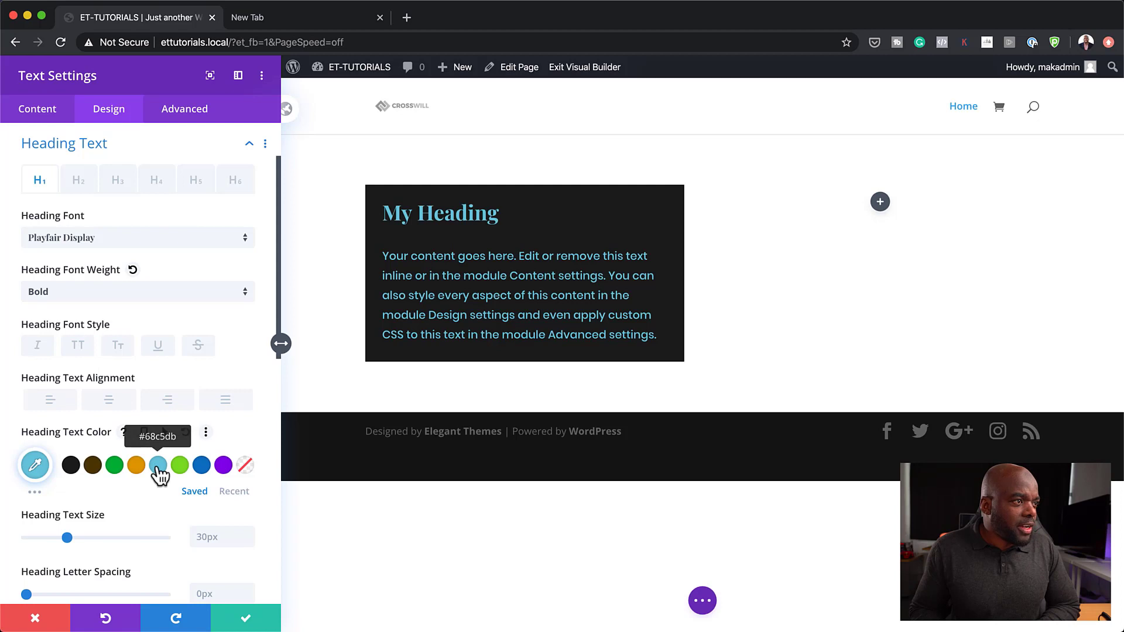
click(68, 471)
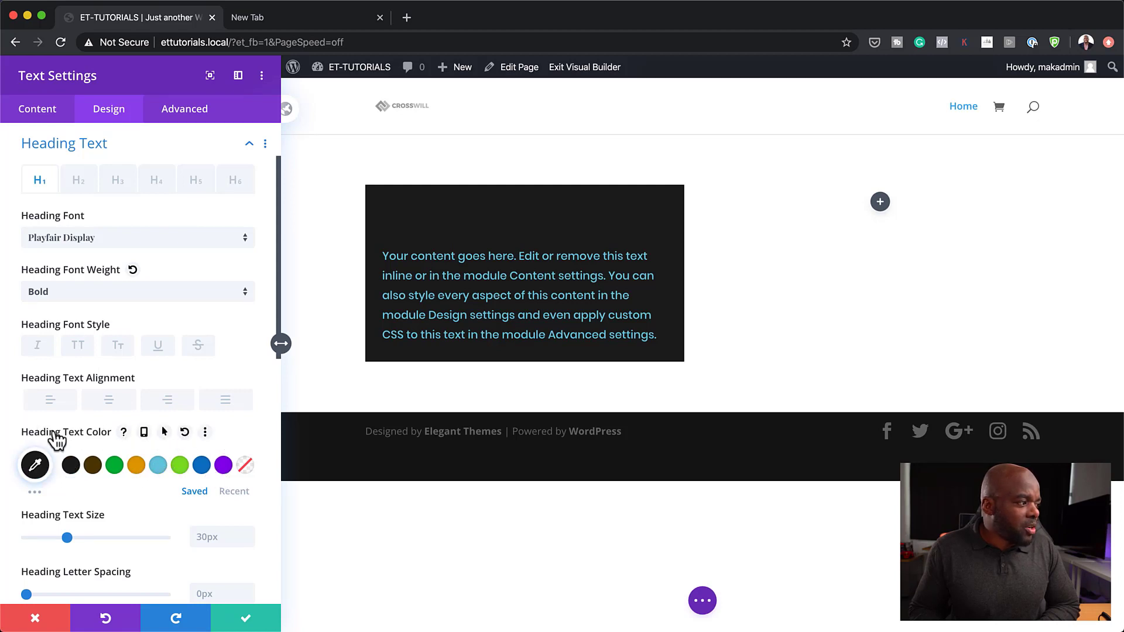
click(35, 467)
drag(41, 514, 5, 472)
click(195, 420)
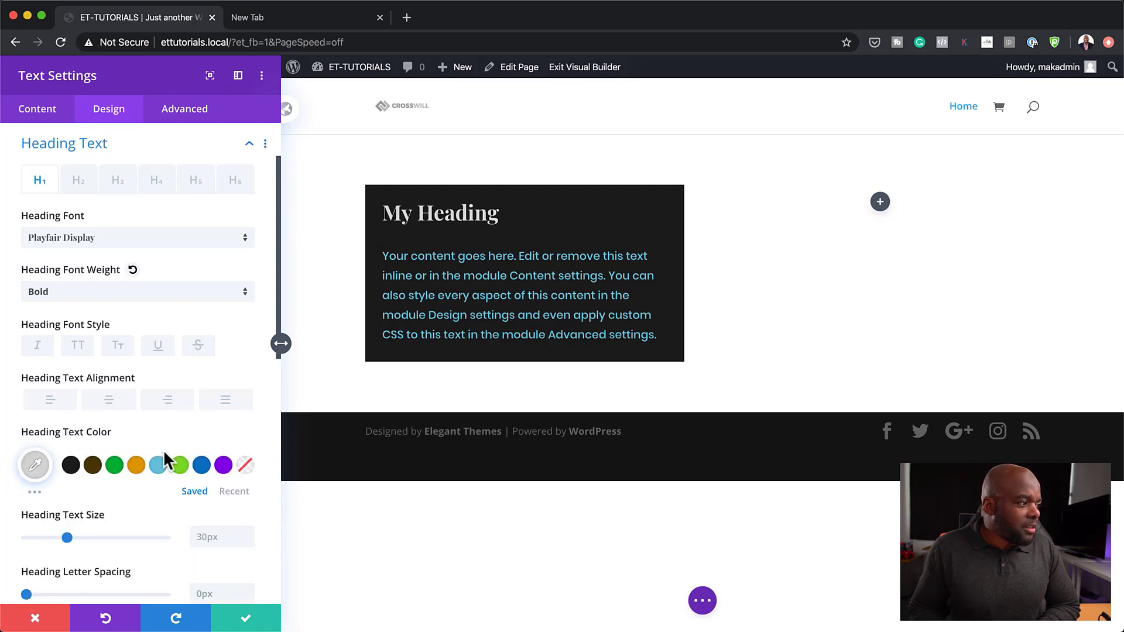
Set the heading text color to teal from the expanded saved palette, enlarge the text to 54px and save the module.
click(34, 492)
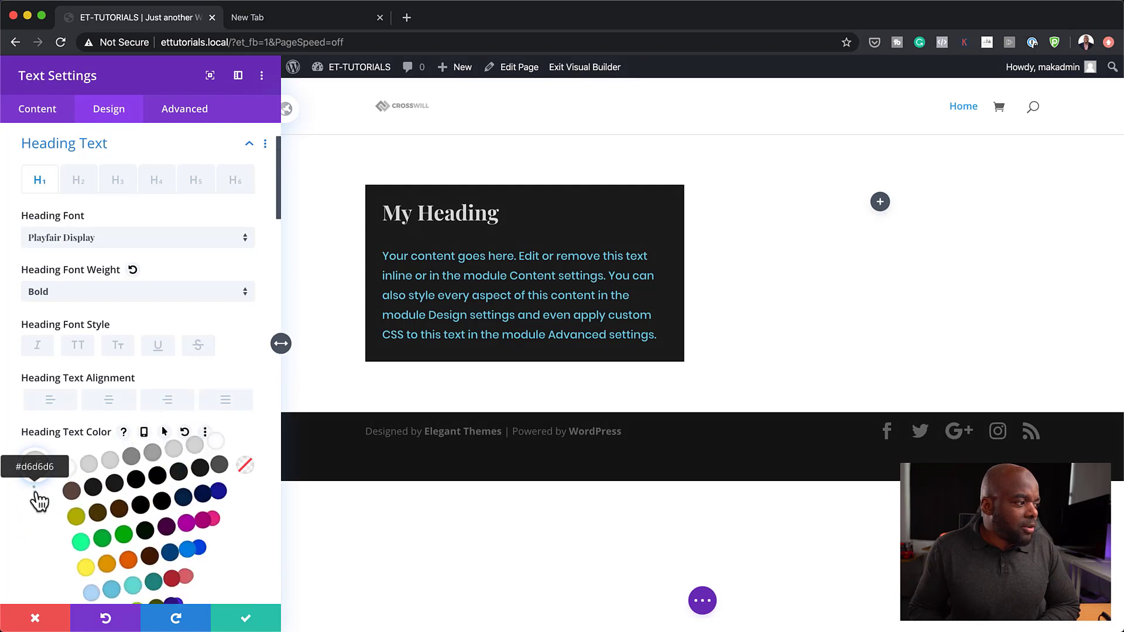
scroll(138, 522, down, 3)
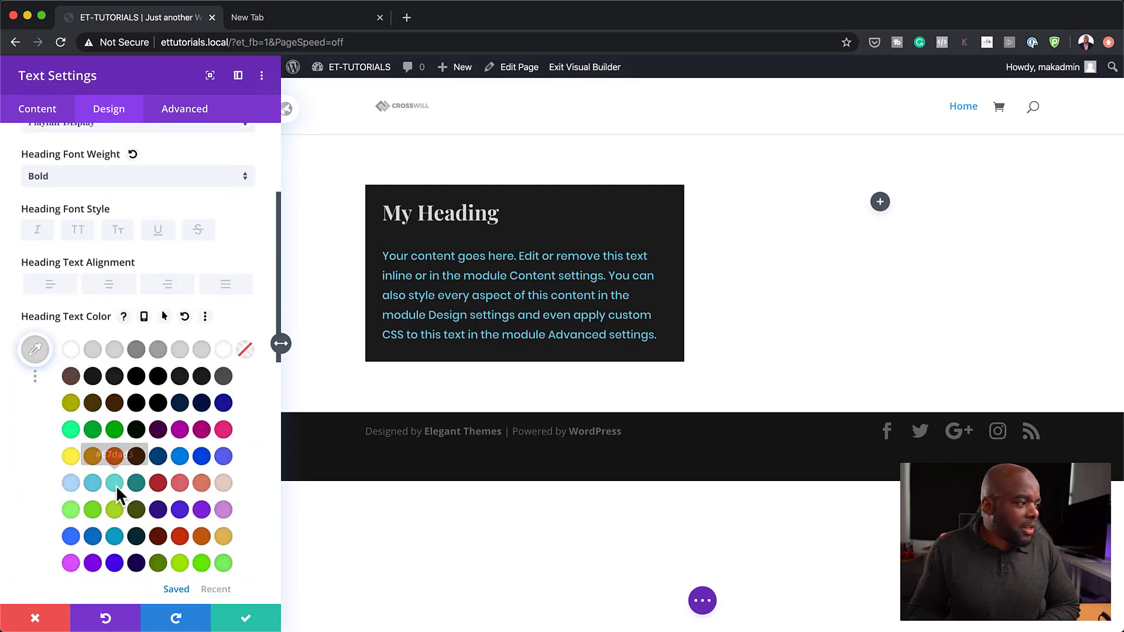
click(115, 485)
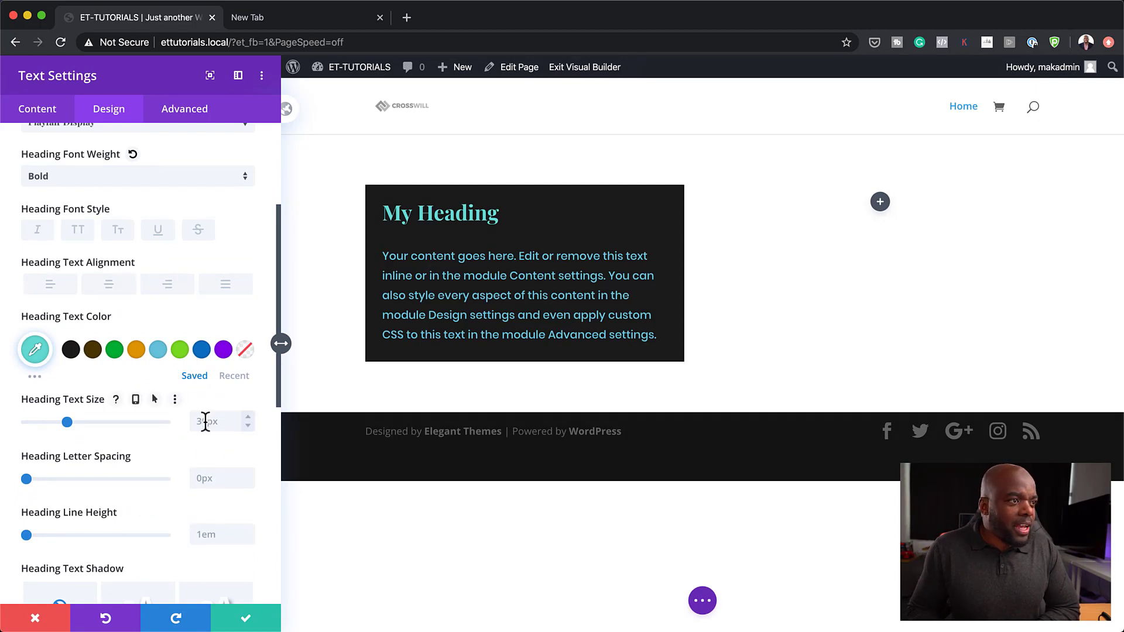
drag(69, 423, 100, 422)
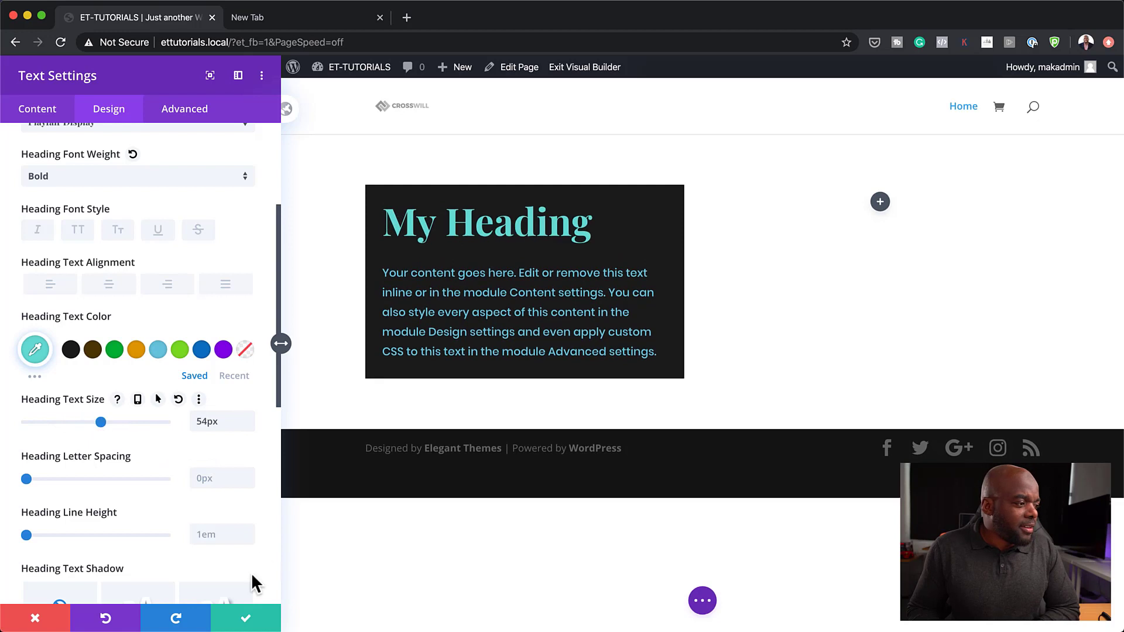
click(246, 620)
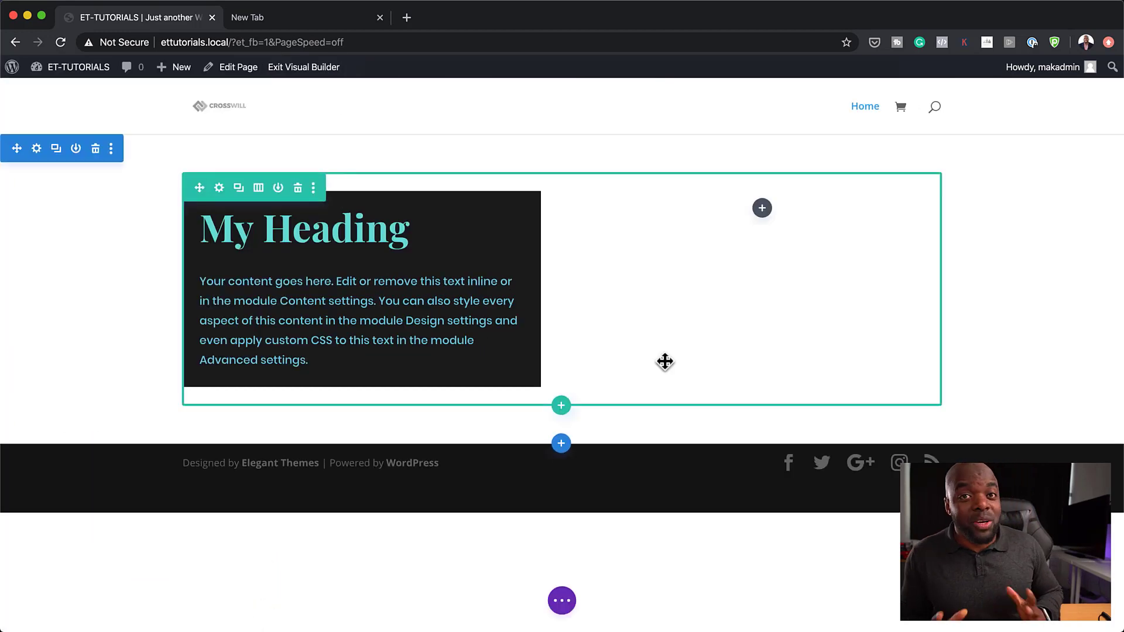
Reopen the "My Heading" module's heading design options and apply the hard diagonal text shadow preset.
mouse_move(364, 246)
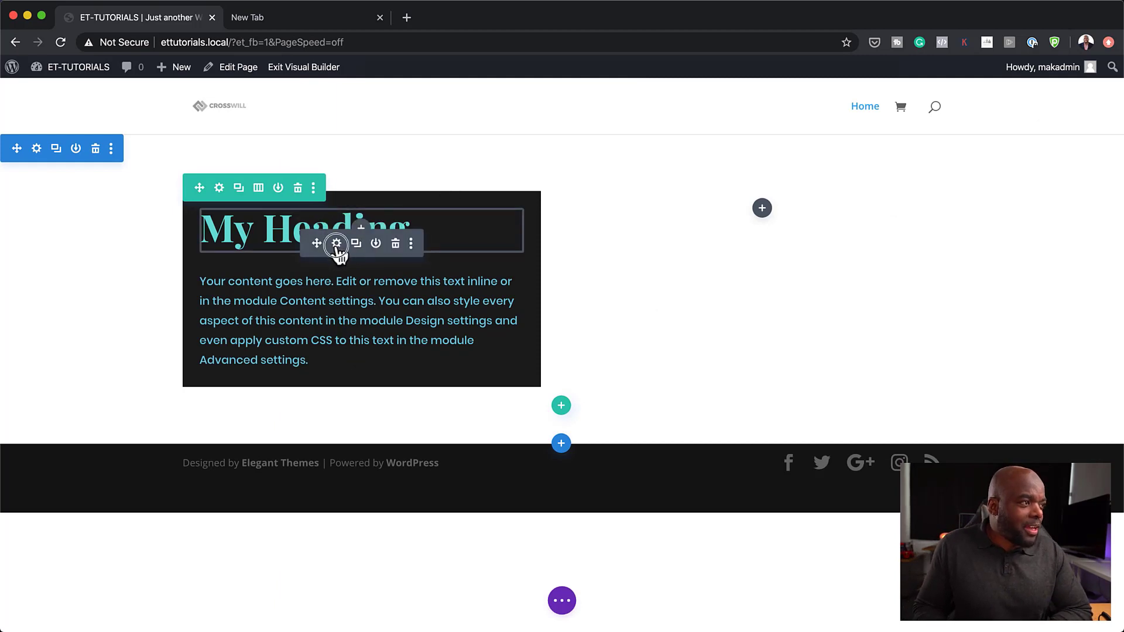
click(336, 243)
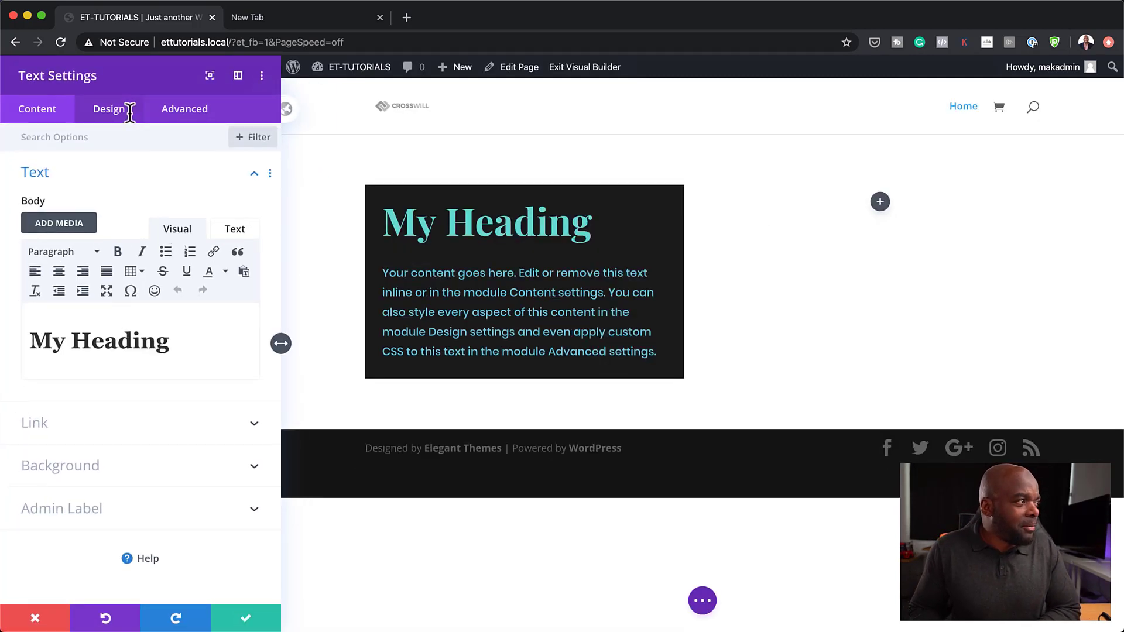
click(118, 112)
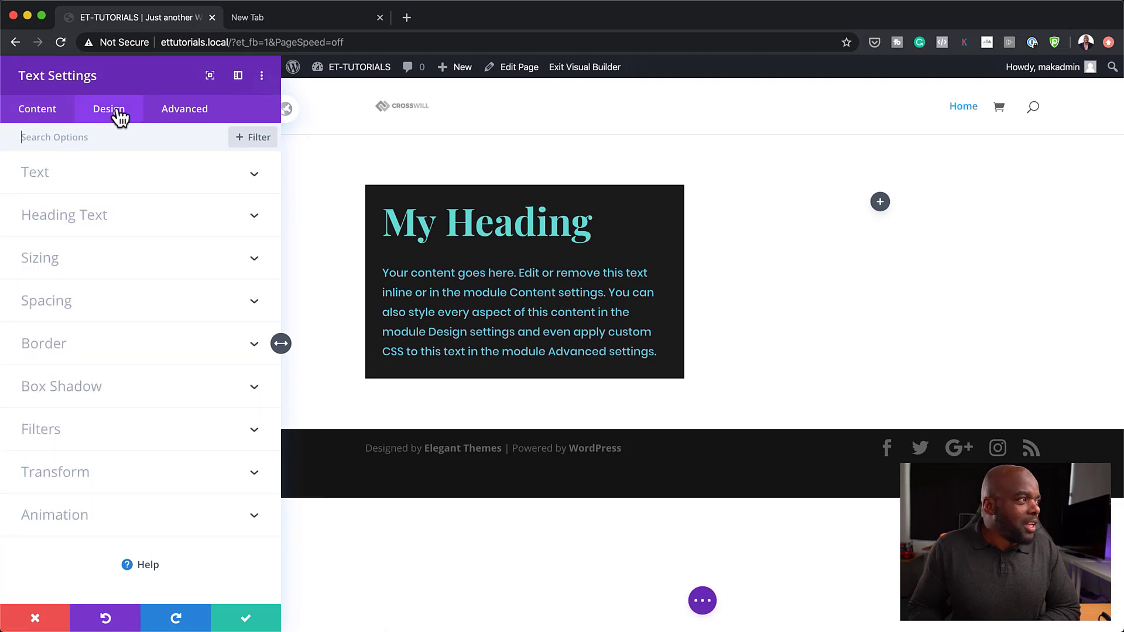
click(79, 210)
scroll(151, 498, down, 1)
scroll(150, 498, down, 5)
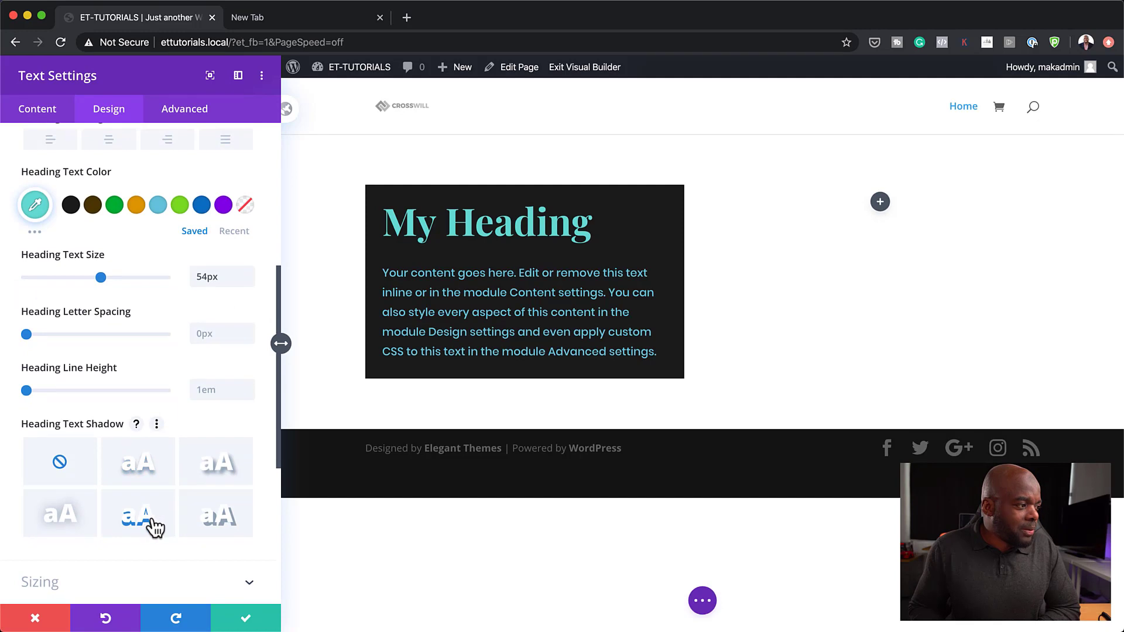
click(222, 527)
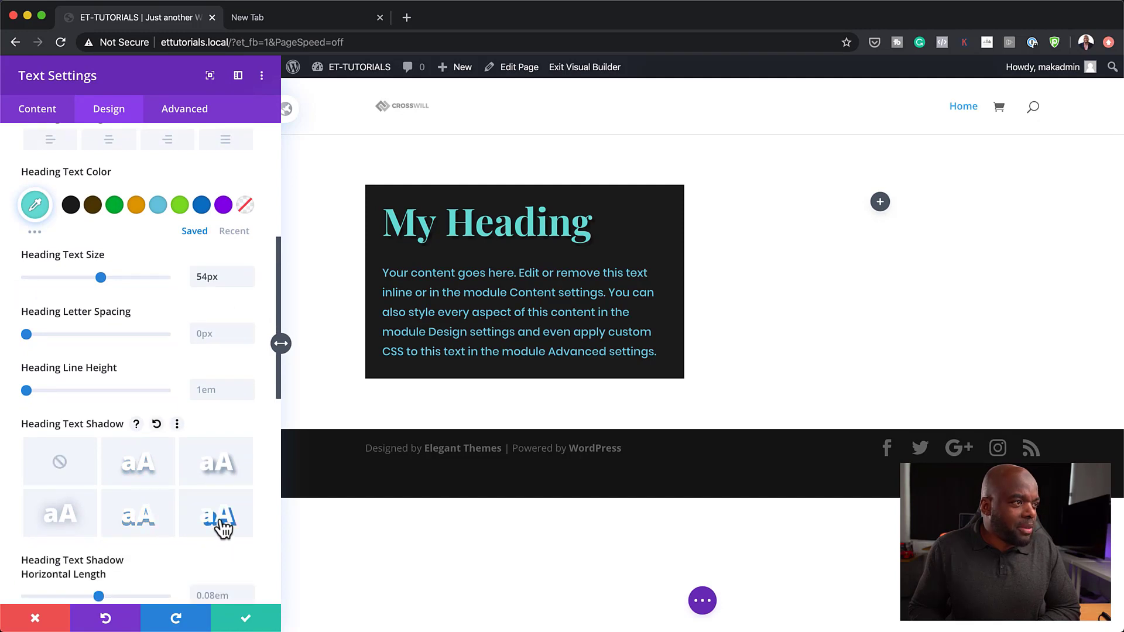
Try orange and green on the heading and its shadow, keeping the teal text and setting the text shadow color to orange #e09900.
click(138, 211)
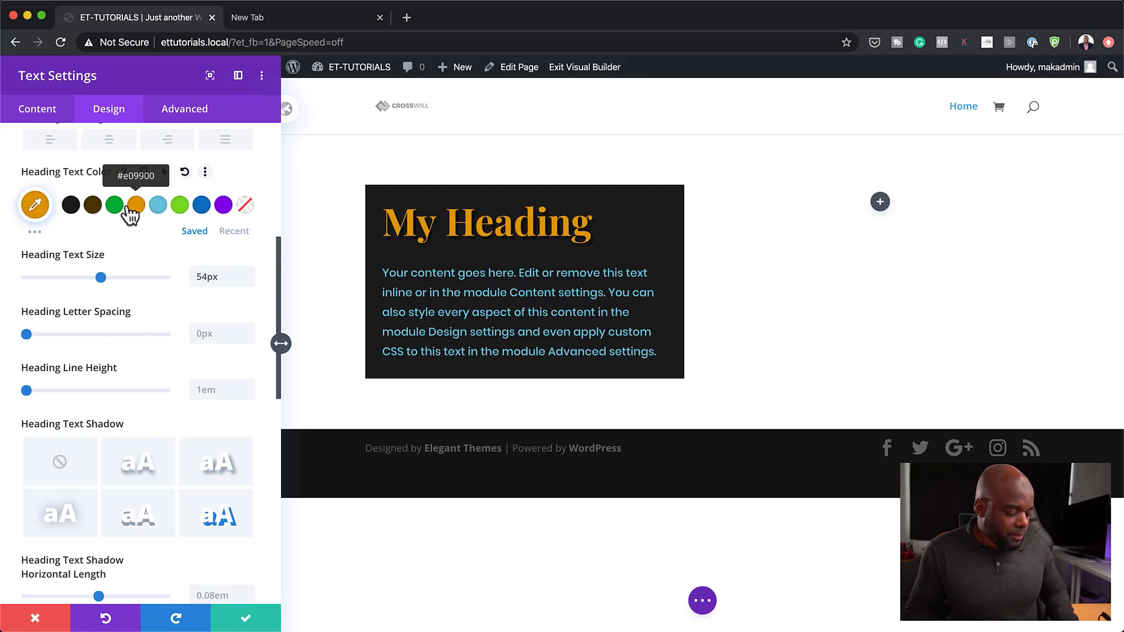
key(super+z)
scroll(189, 482, down, 1)
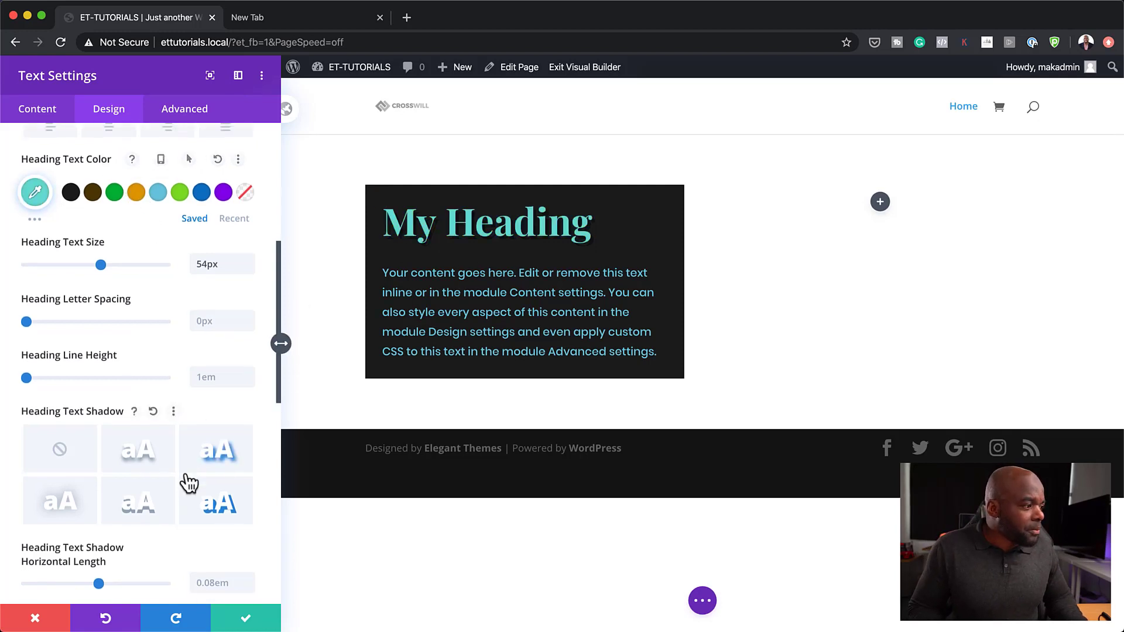
scroll(189, 483, down, 5)
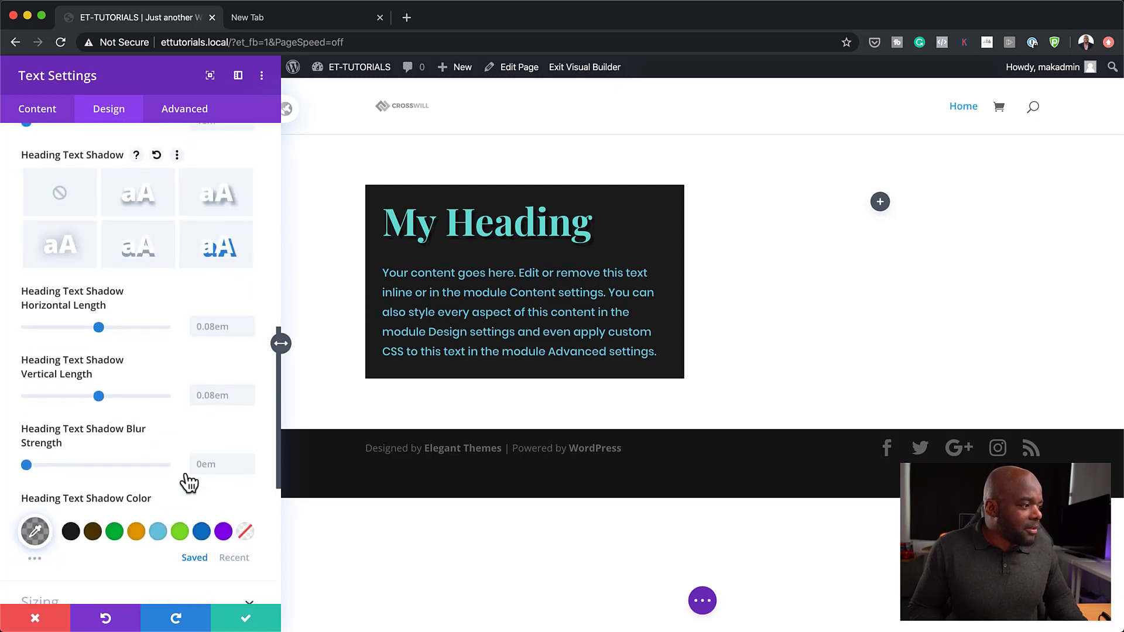
click(180, 531)
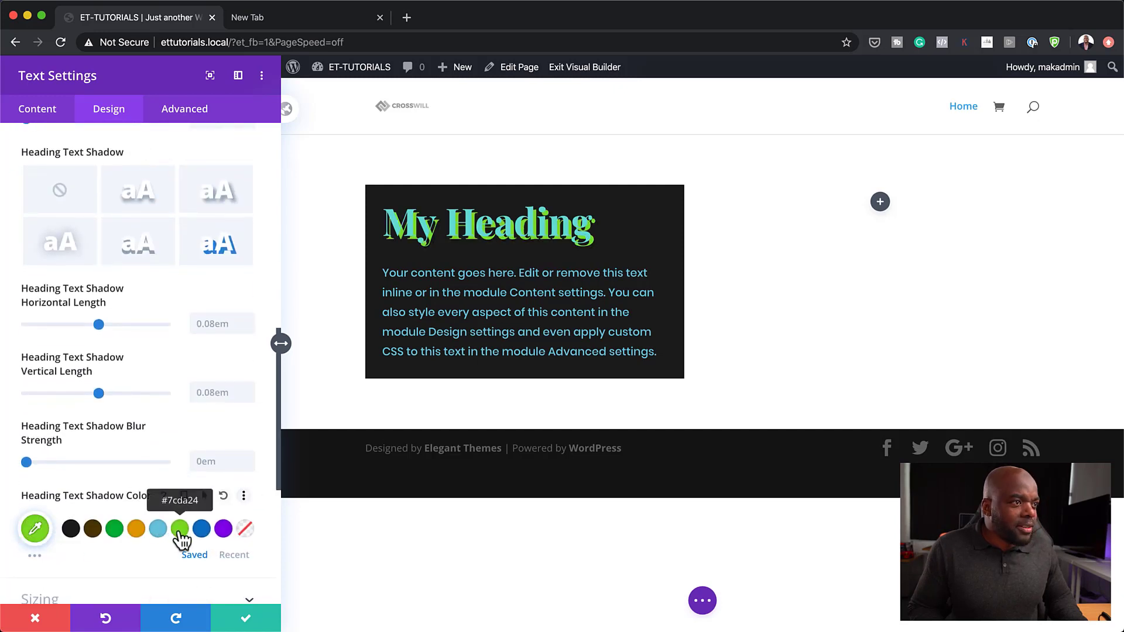
click(137, 529)
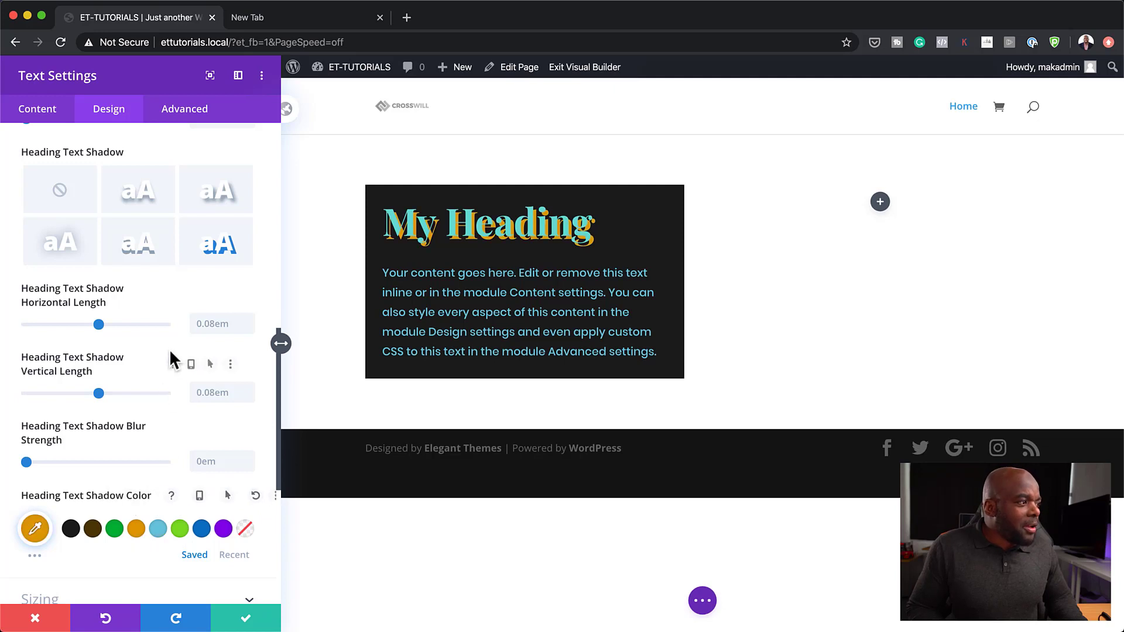
Reduce the heading text shadow to 0.03em horizontal length and 0.05em vertical length.
drag(100, 323, 99, 330)
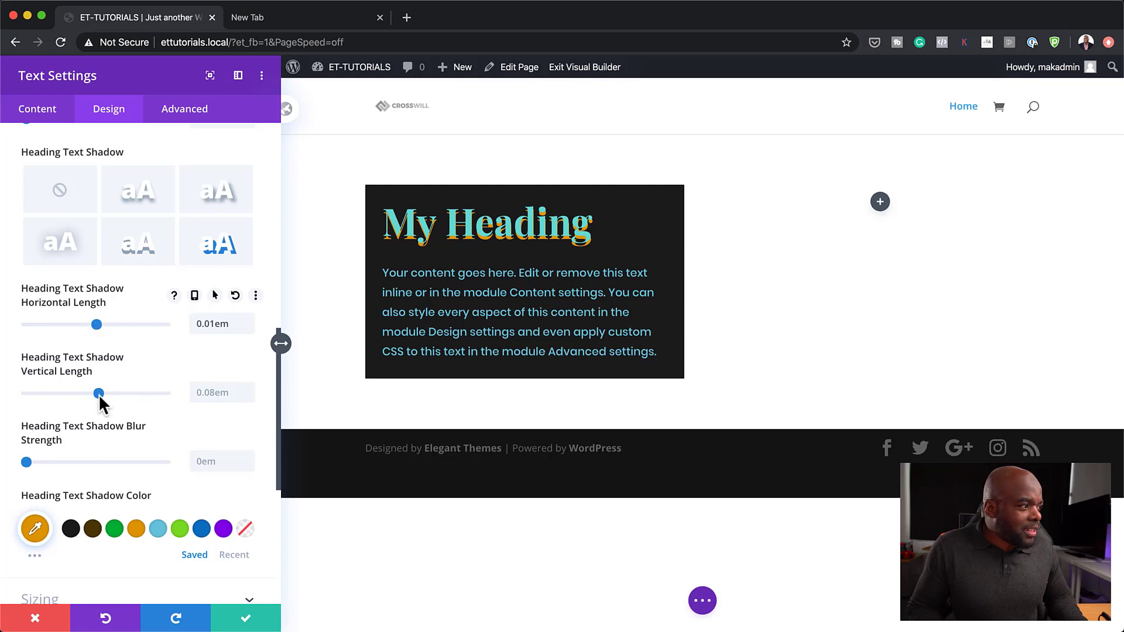
drag(99, 396, 99, 398)
drag(99, 330, 98, 334)
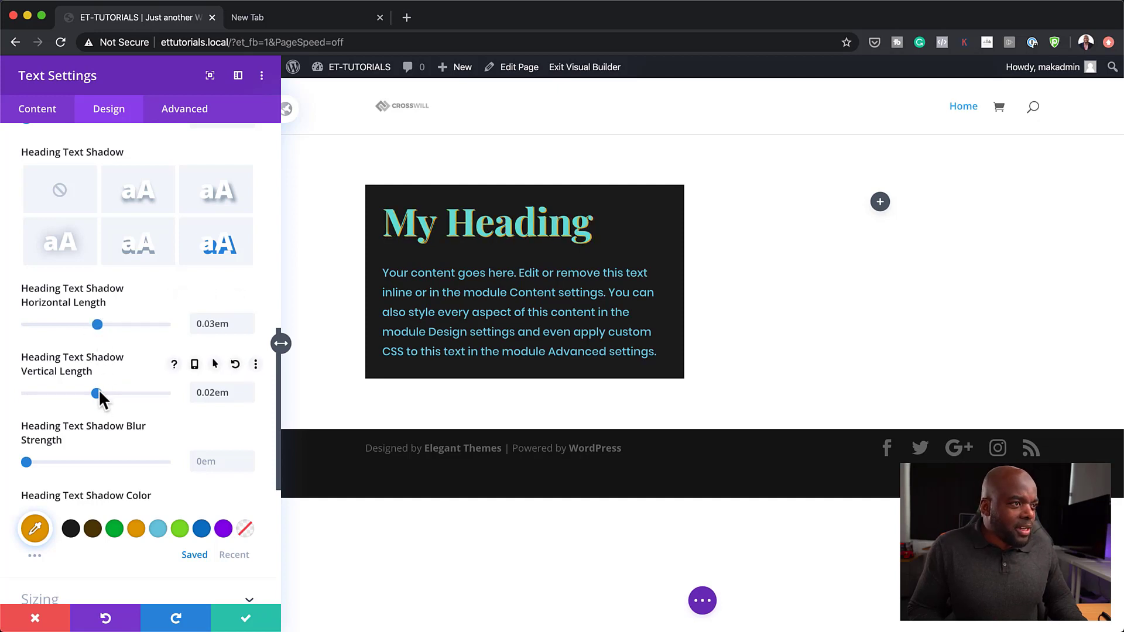
drag(99, 392, 98, 394)
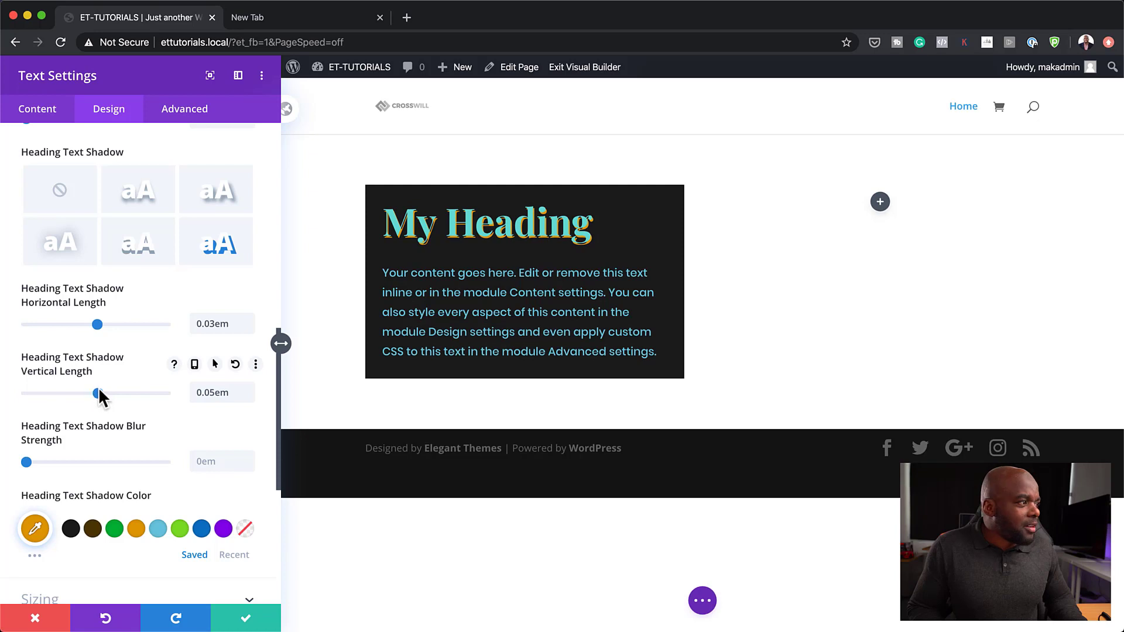
Switch the heading to the straight-down hard shadow preset, set 0.04em vertical and 0.01em horizontal length, and save the module.
click(144, 254)
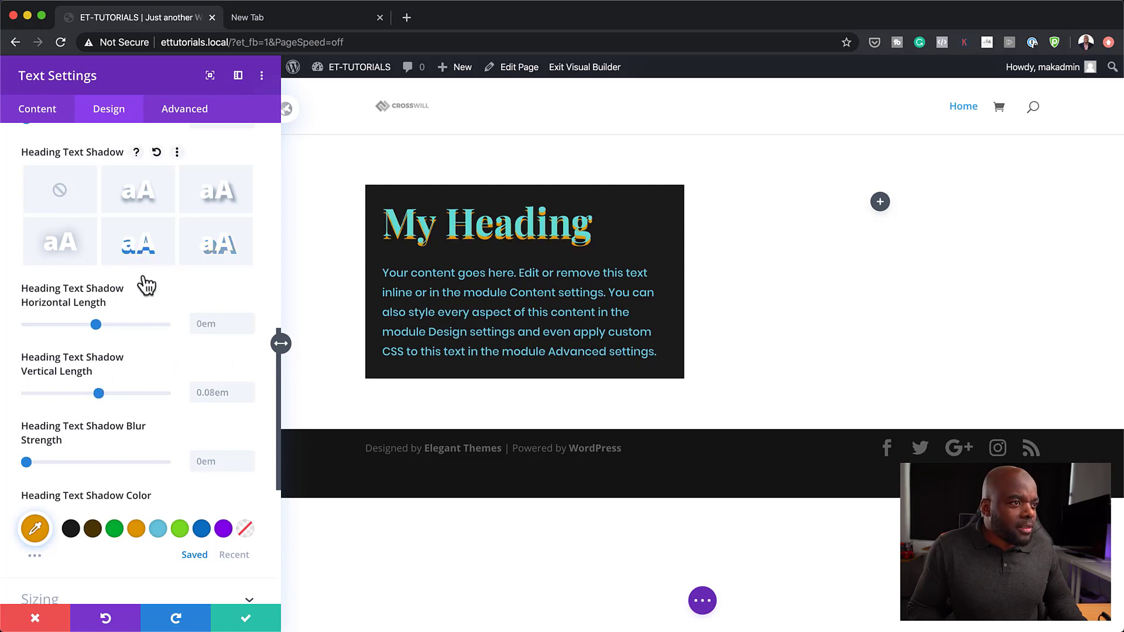
drag(98, 393, 97, 397)
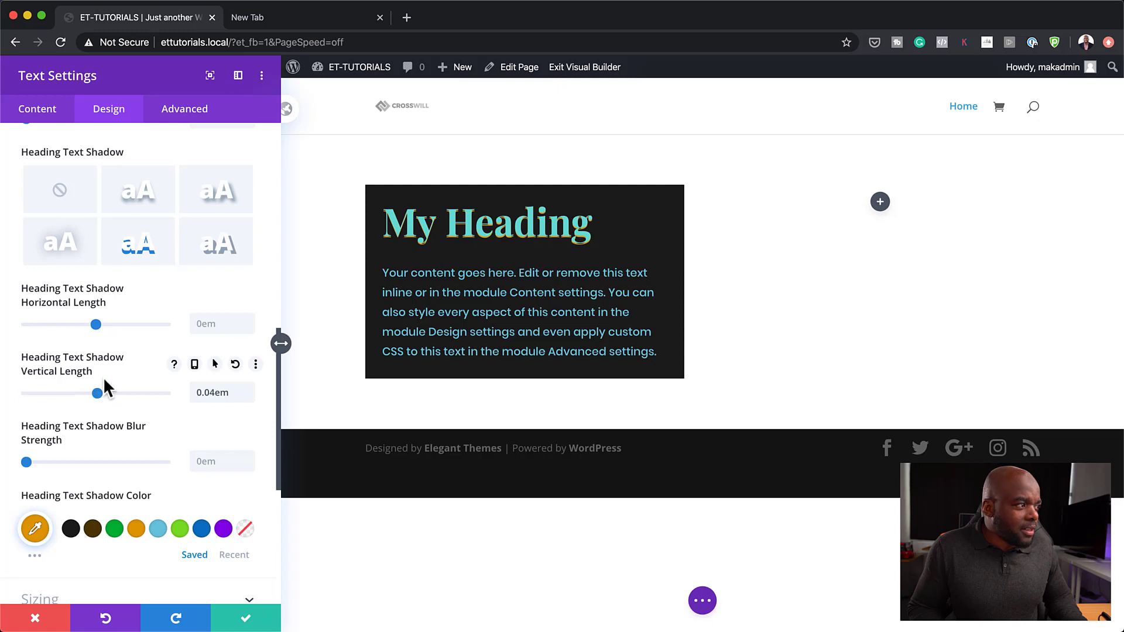
click(95, 325)
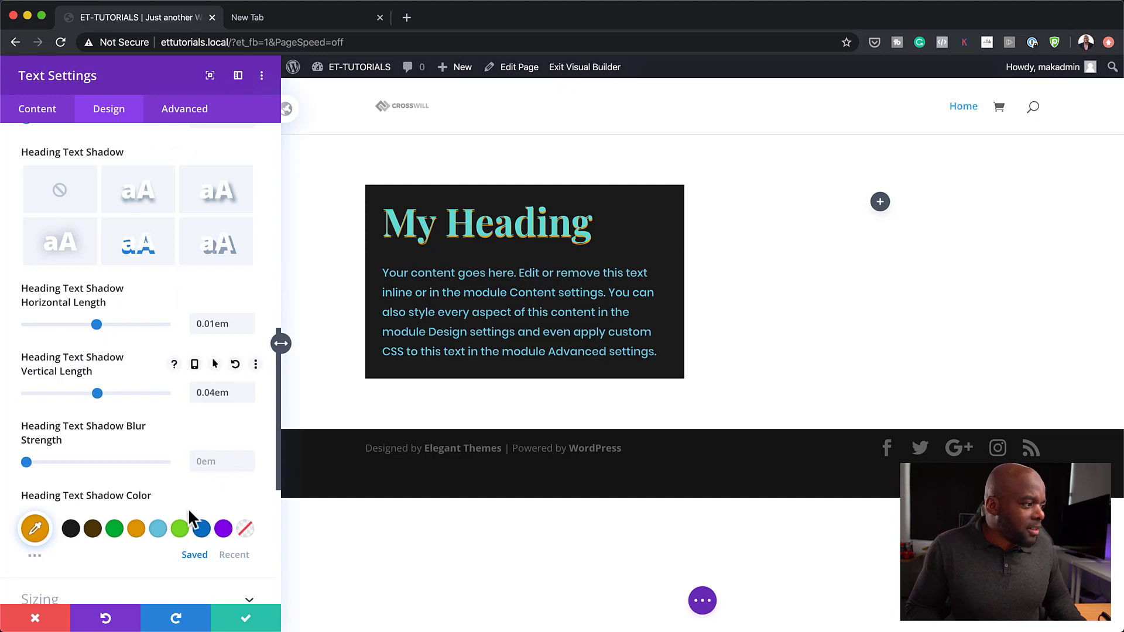
click(35, 529)
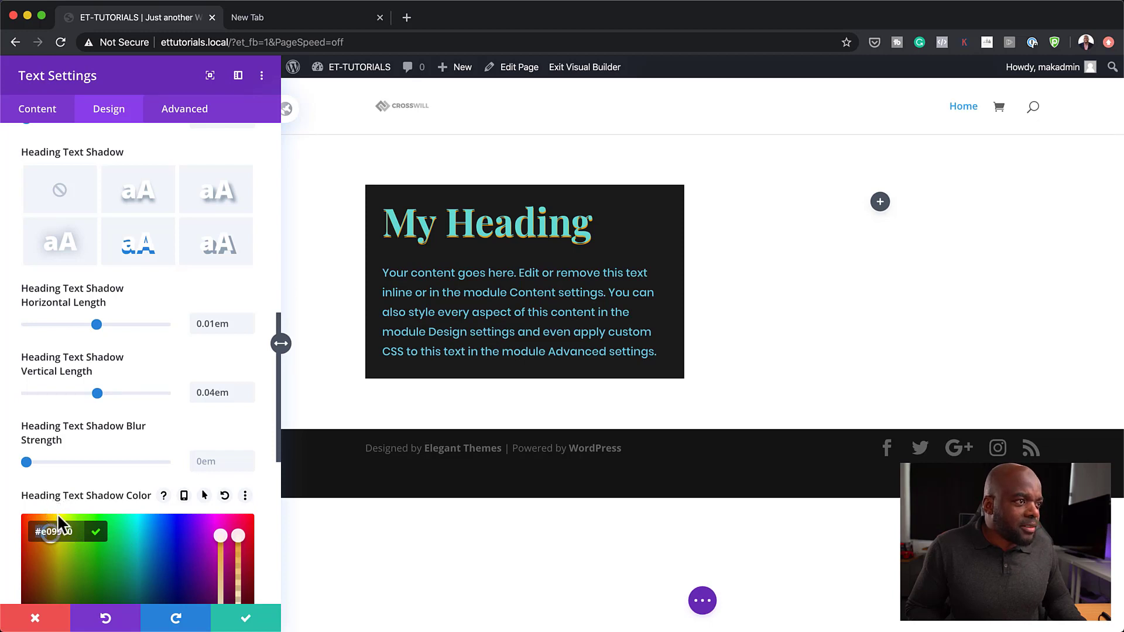
click(246, 614)
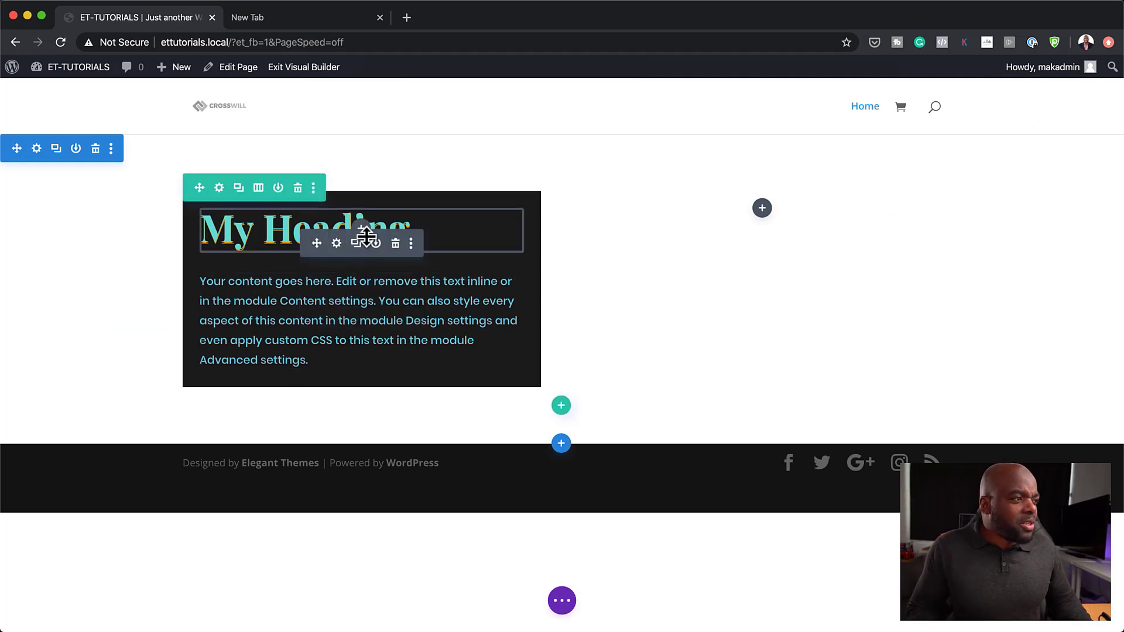
Remove the text shadow from the first column's heading and reduce the gap between it and the body text.
click(337, 243)
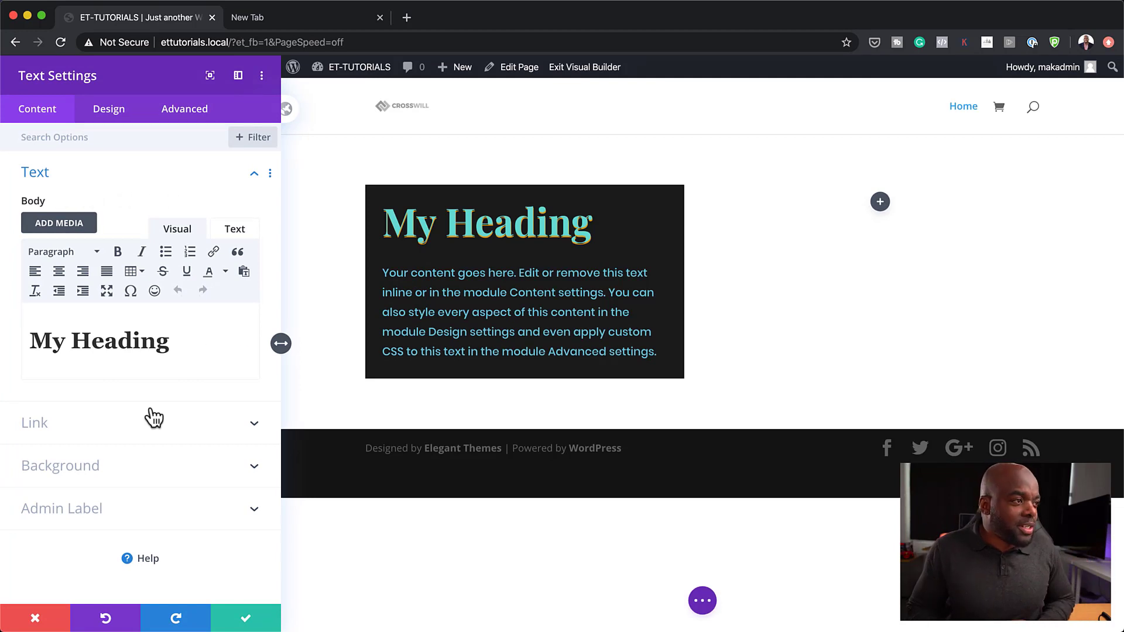
click(108, 111)
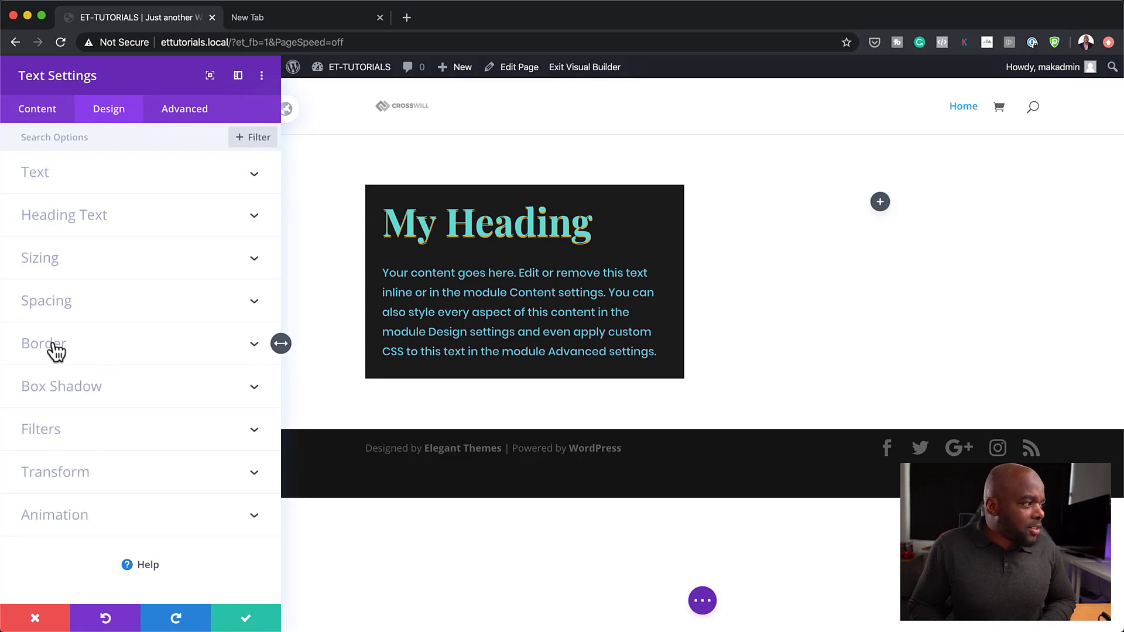
click(93, 217)
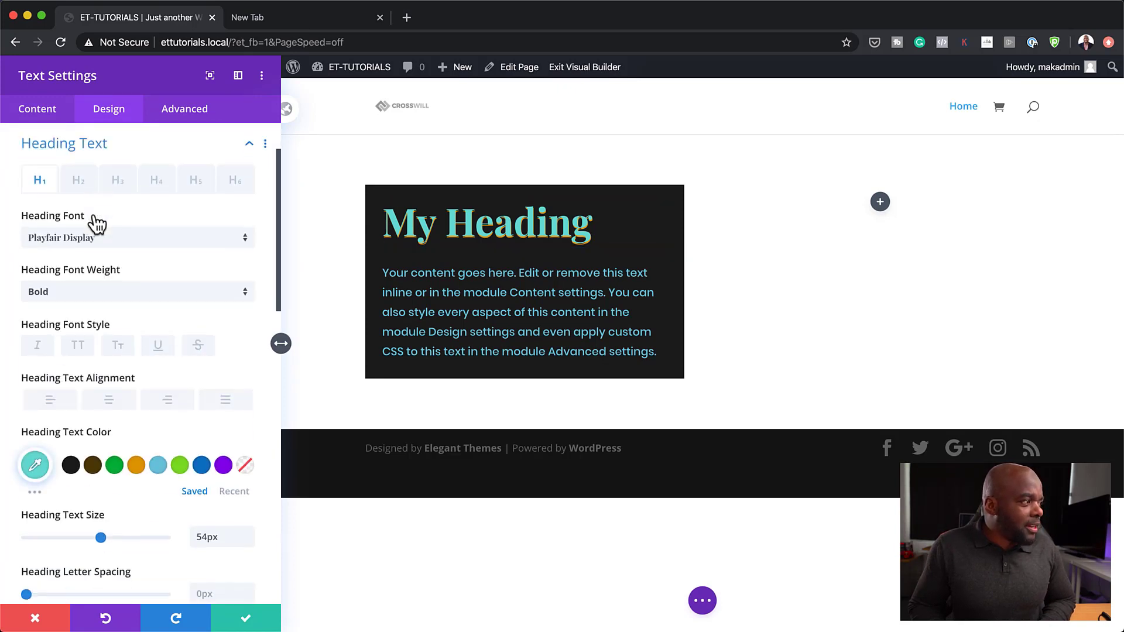
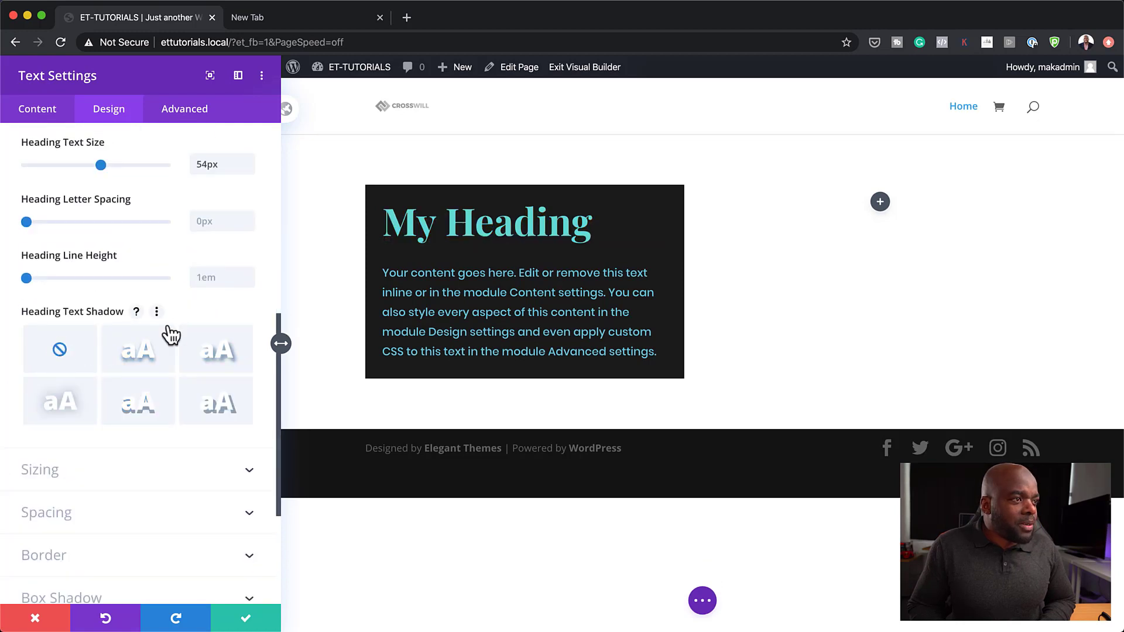
click(246, 623)
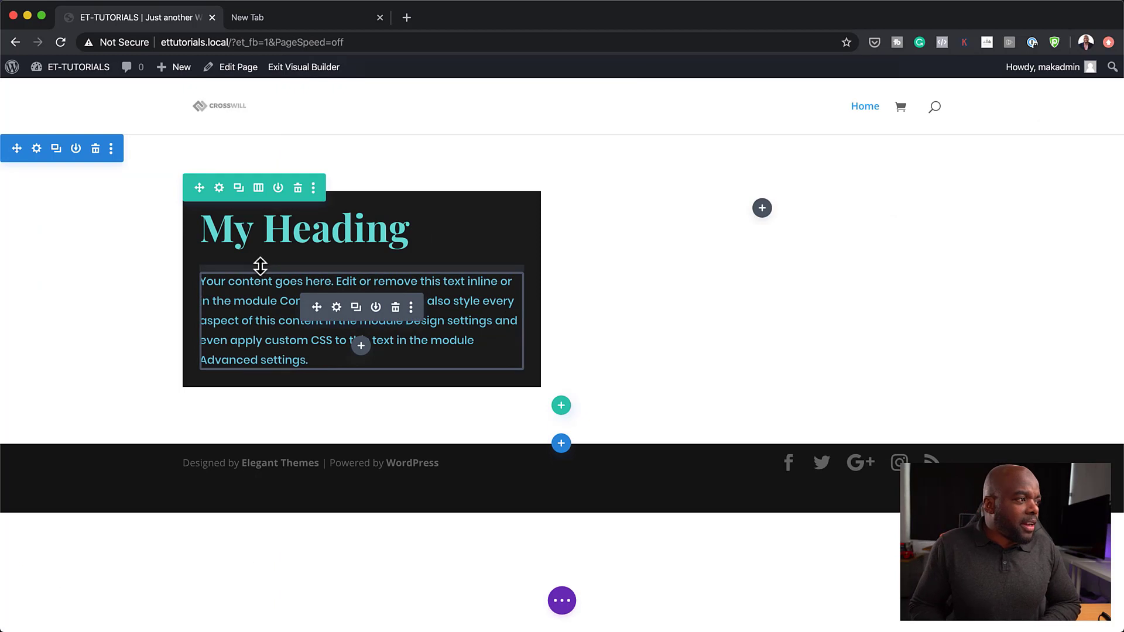
drag(259, 265, 266, 250)
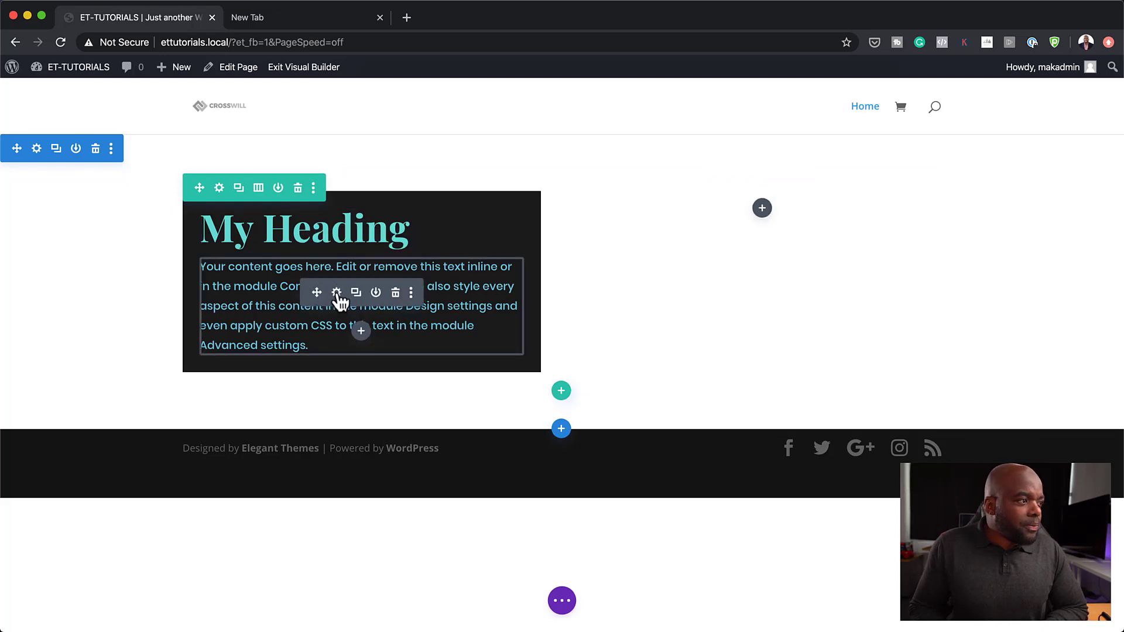
Duplicate the body text and heading modules and move the copies into the second column, with the heading above the body text.
click(356, 293)
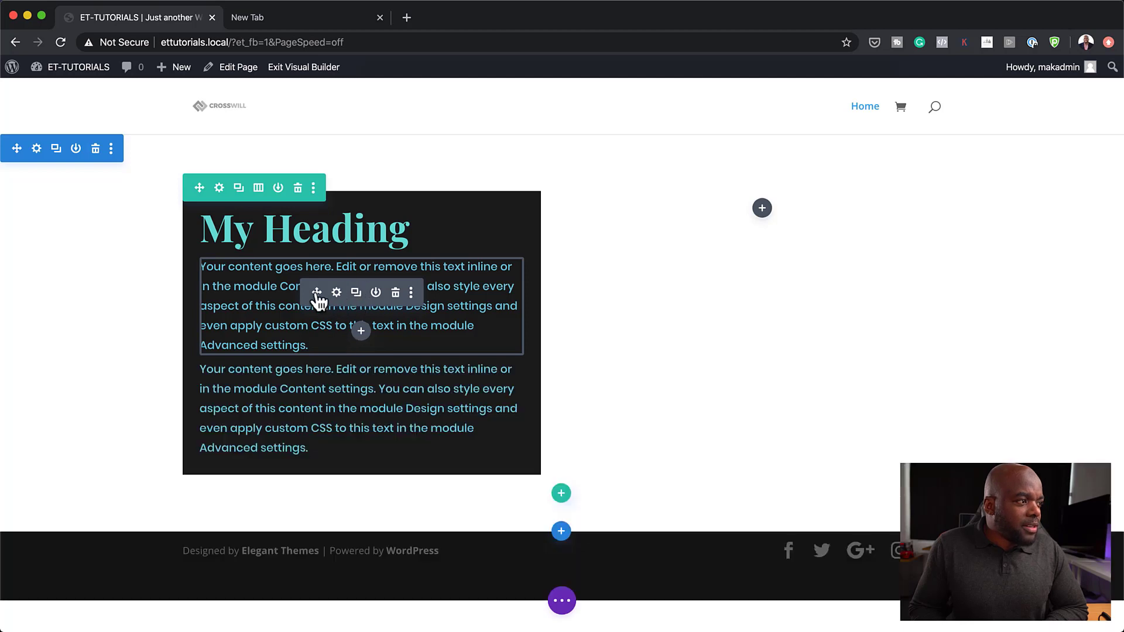
drag(316, 292, 766, 207)
click(355, 244)
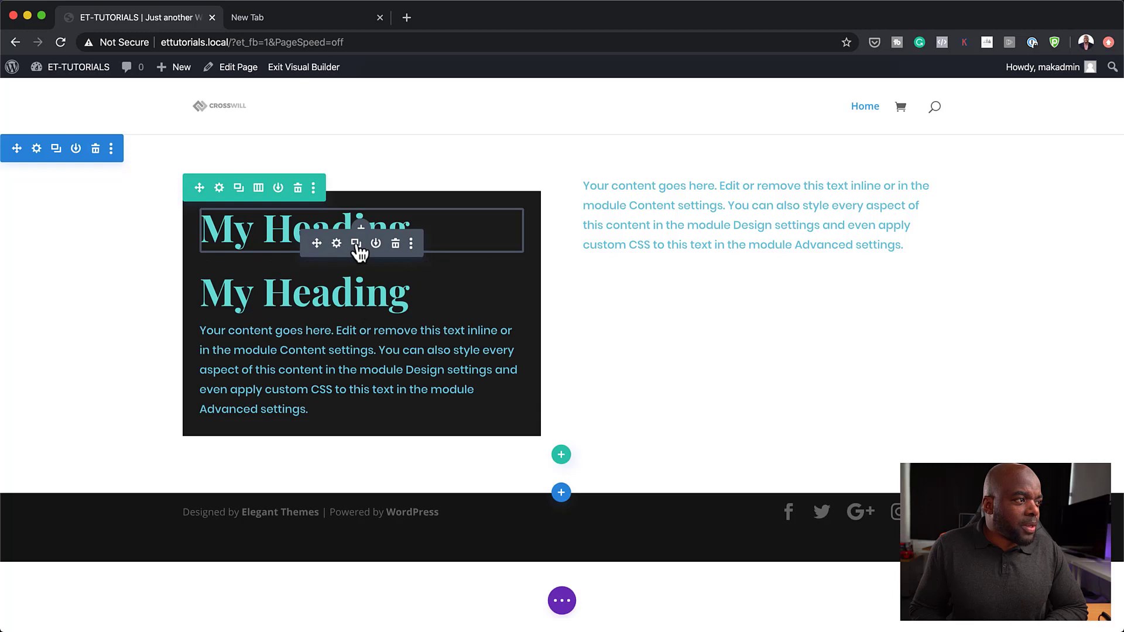
drag(316, 278, 722, 187)
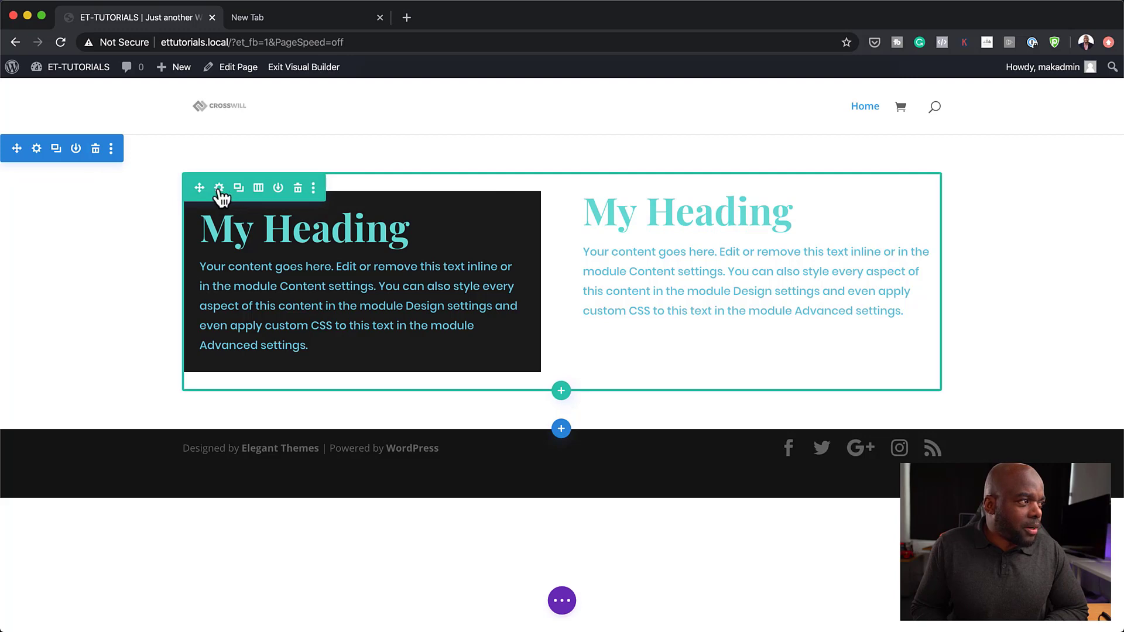
Give the second column a linear background gradient from blue to crimson #cc2a50 with a 183deg direction.
click(220, 196)
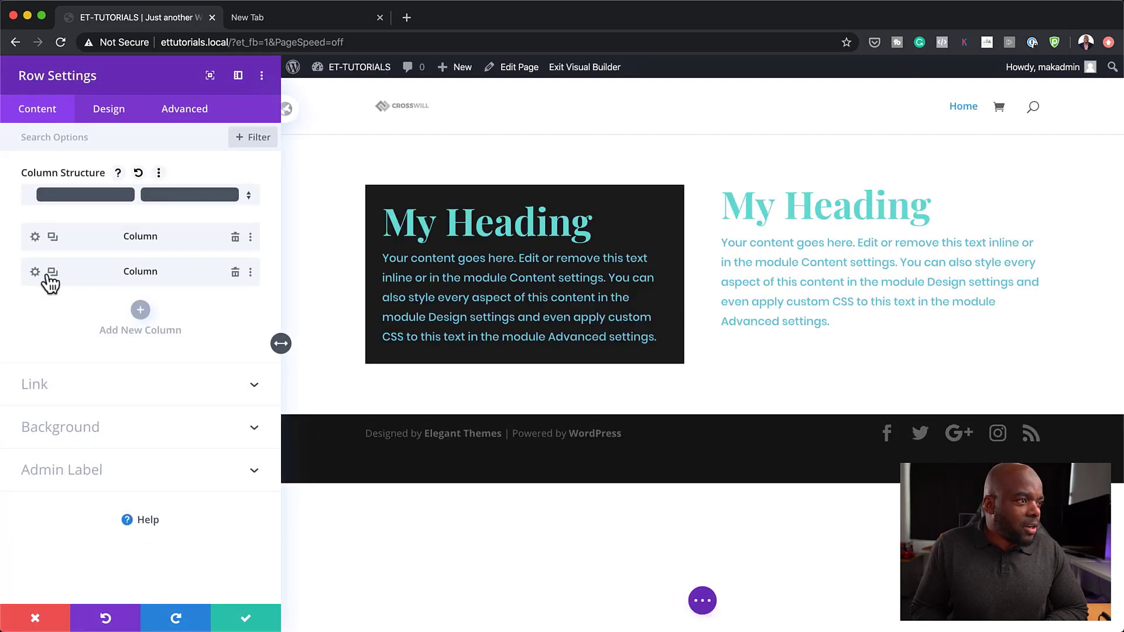
click(35, 271)
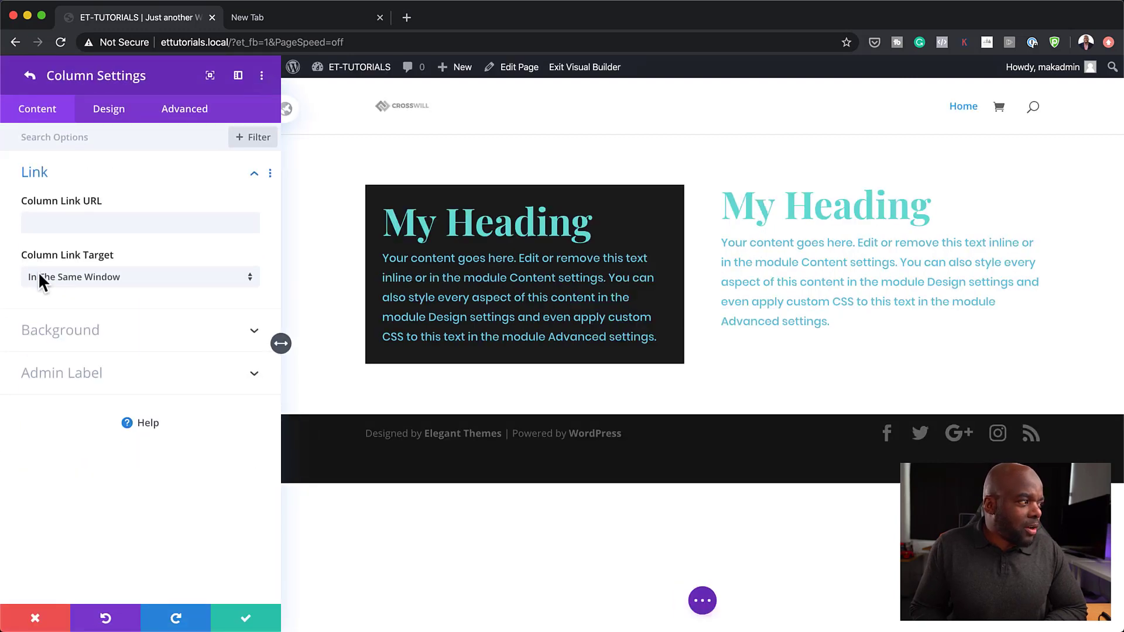
click(73, 335)
click(107, 274)
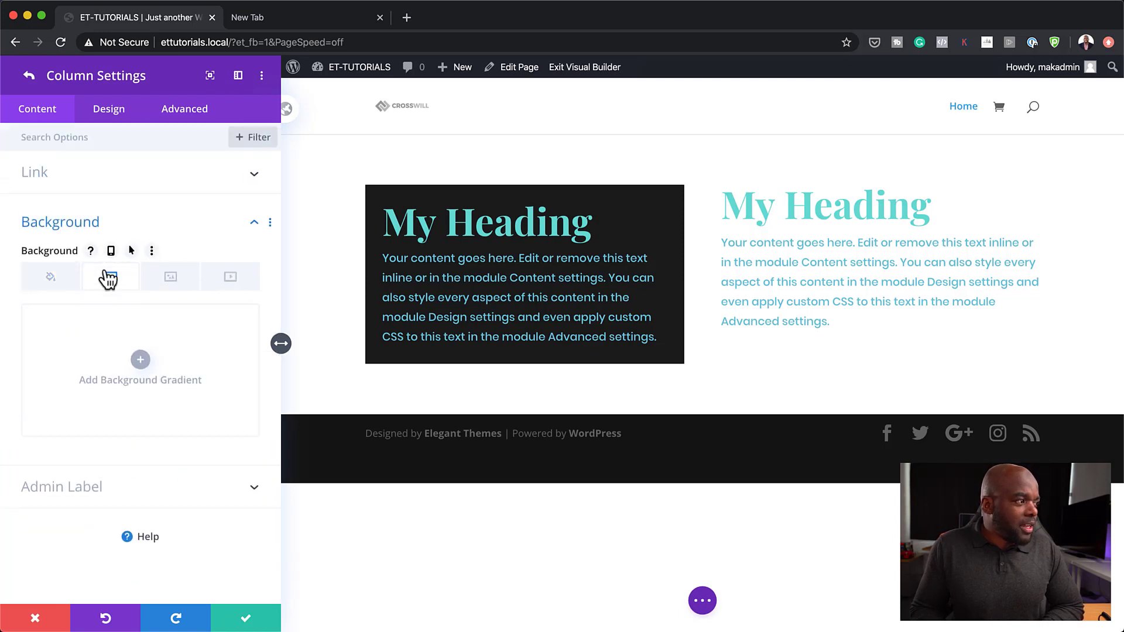
click(146, 372)
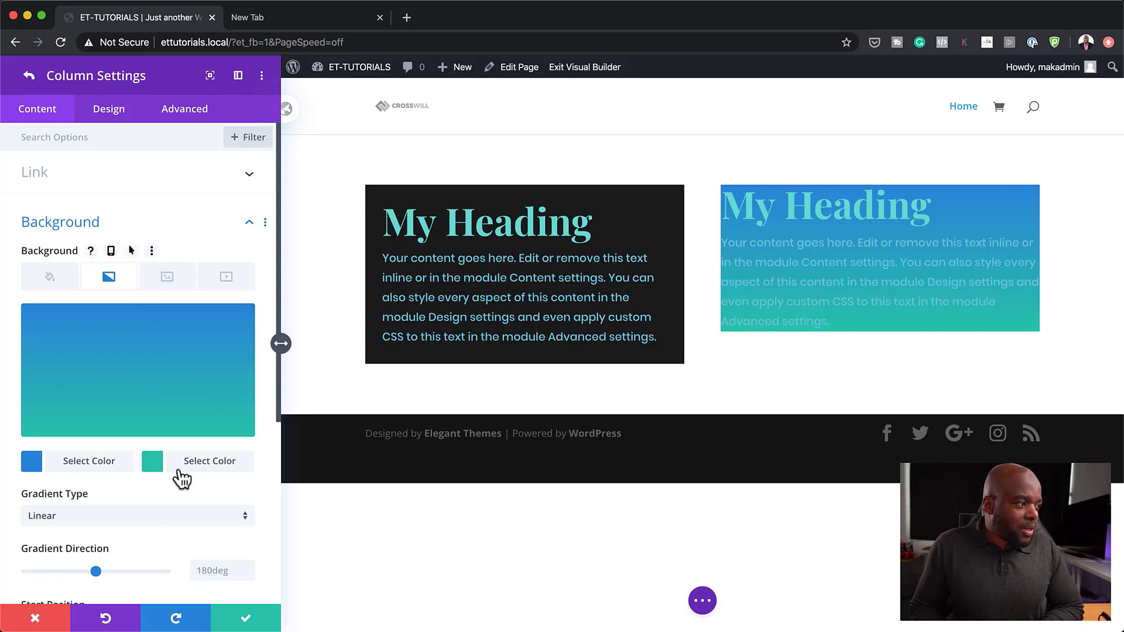
click(153, 466)
text(#cc2a50)
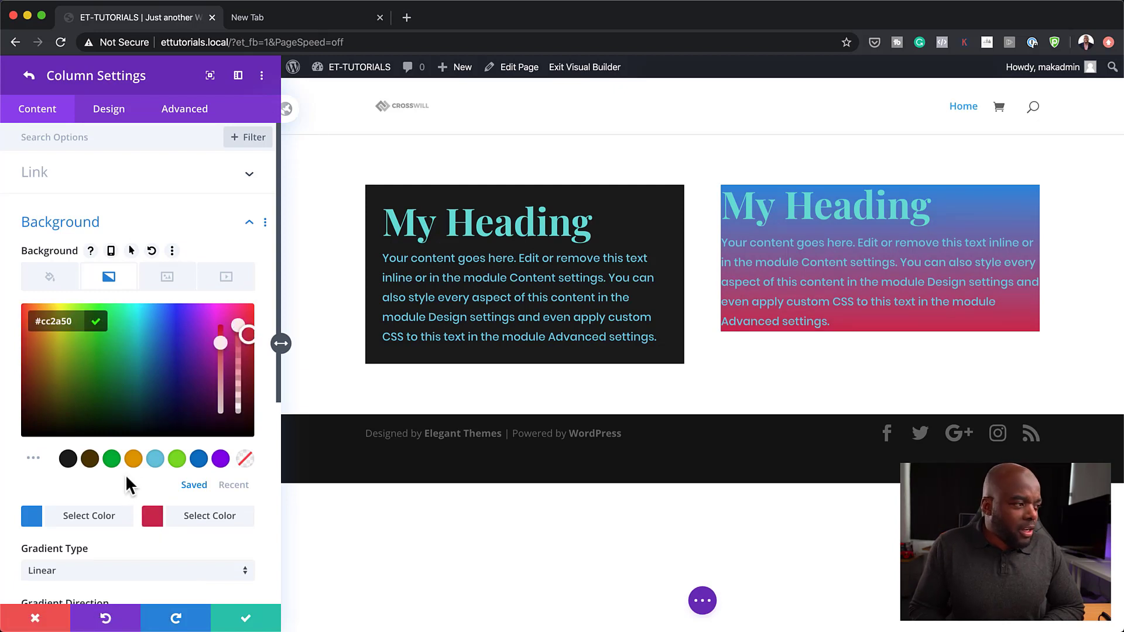
scroll(134, 515, down, 5)
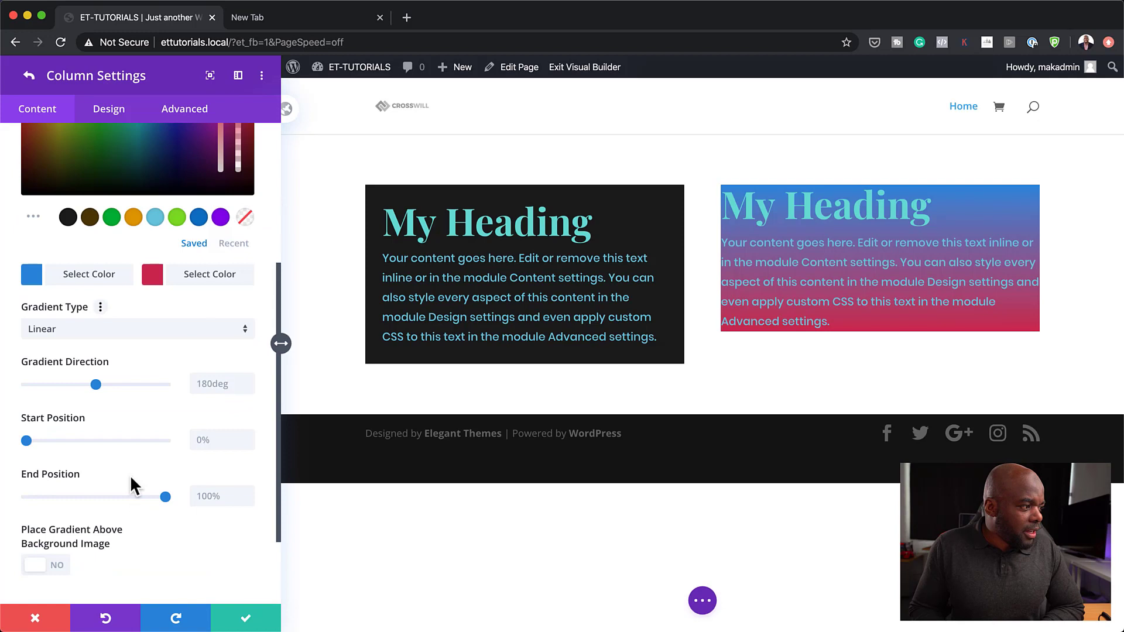
mouse_move(95, 384)
mouse_down()
mouse_move(46, 384)
mouse_move(97, 384)
mouse_up()
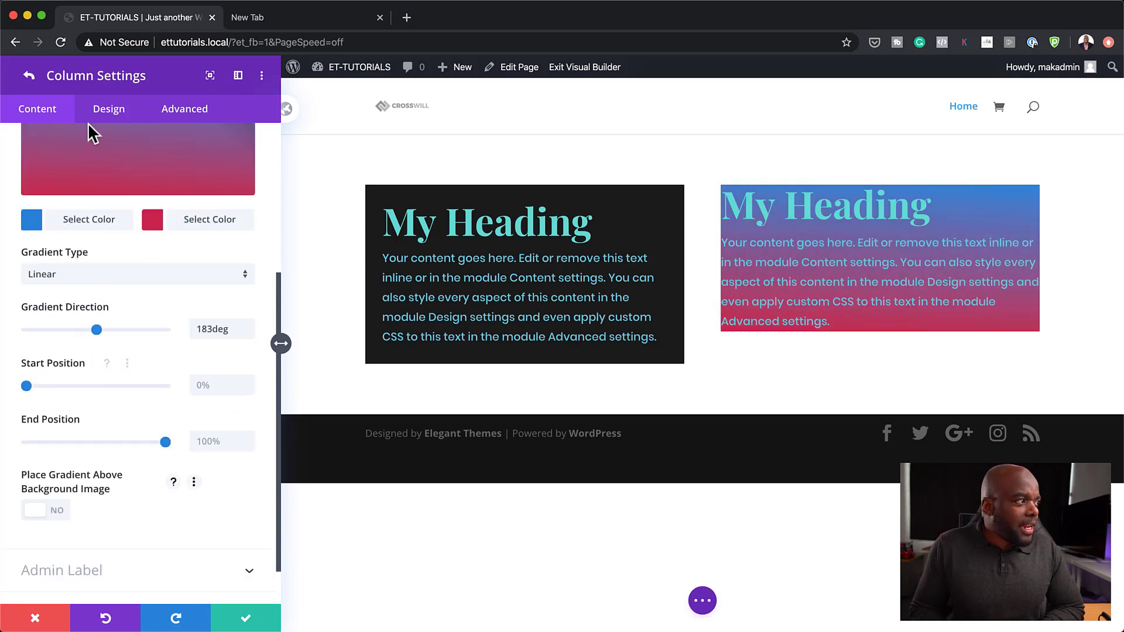
Set the second column's padding to 30px on the top, bottom, left and right.
scroll(124, 351, up, 5)
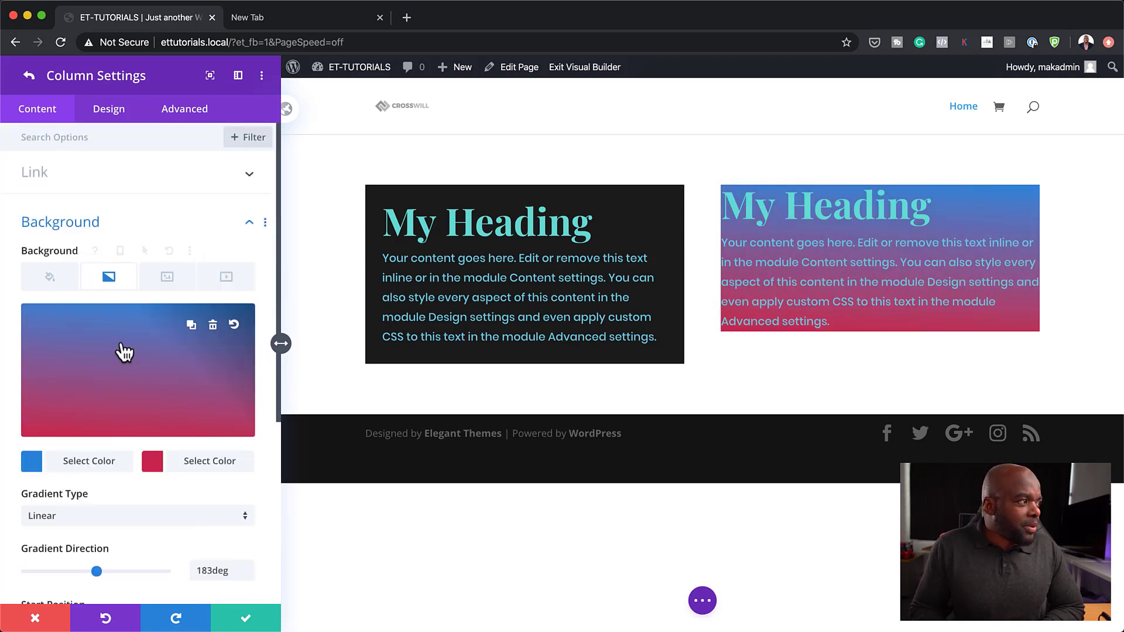
click(117, 116)
click(55, 183)
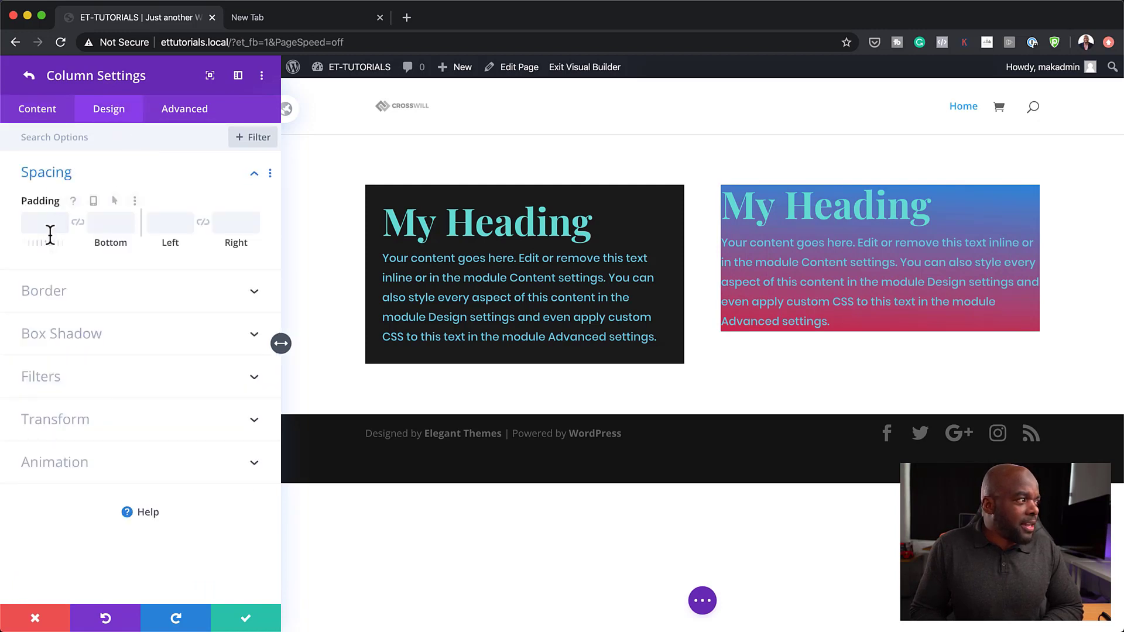
text(30)
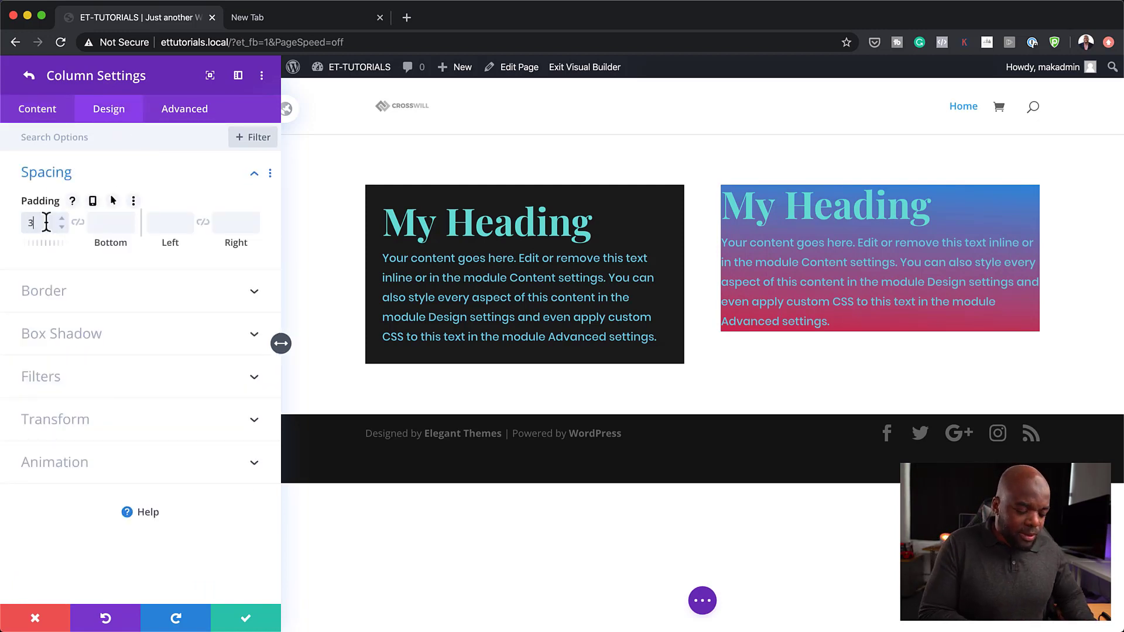
click(78, 222)
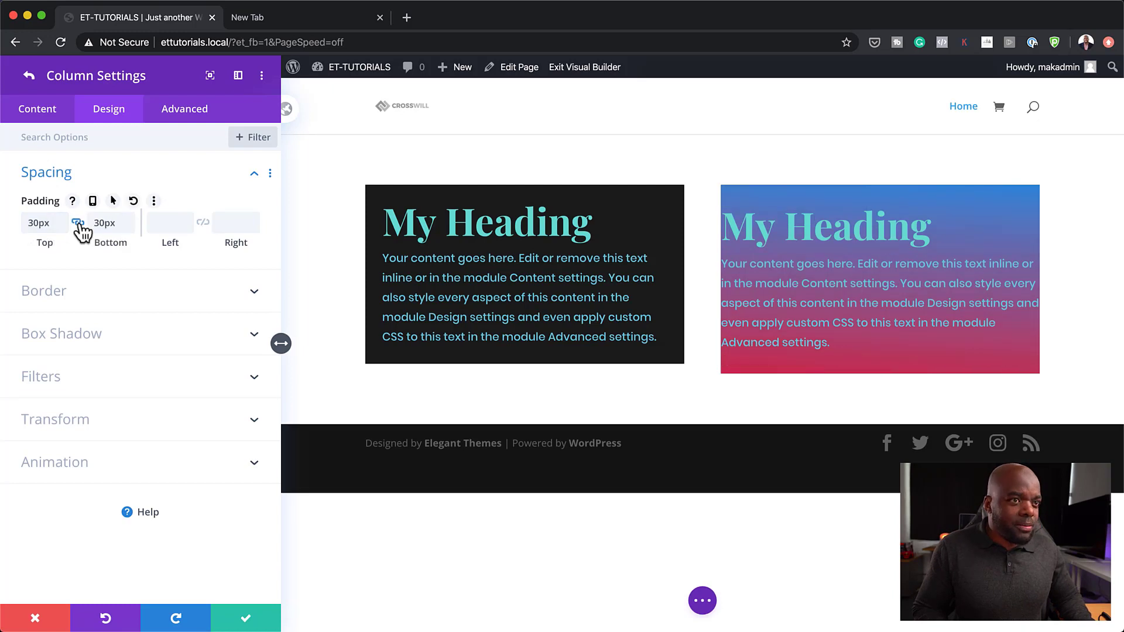
click(154, 222)
text(30px)
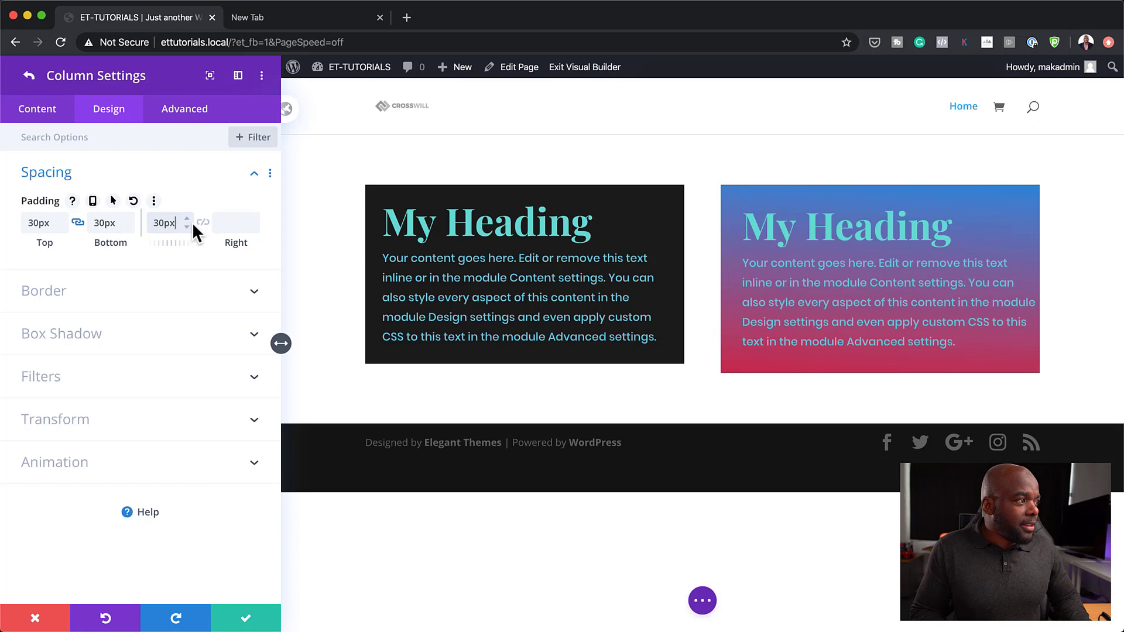
click(202, 222)
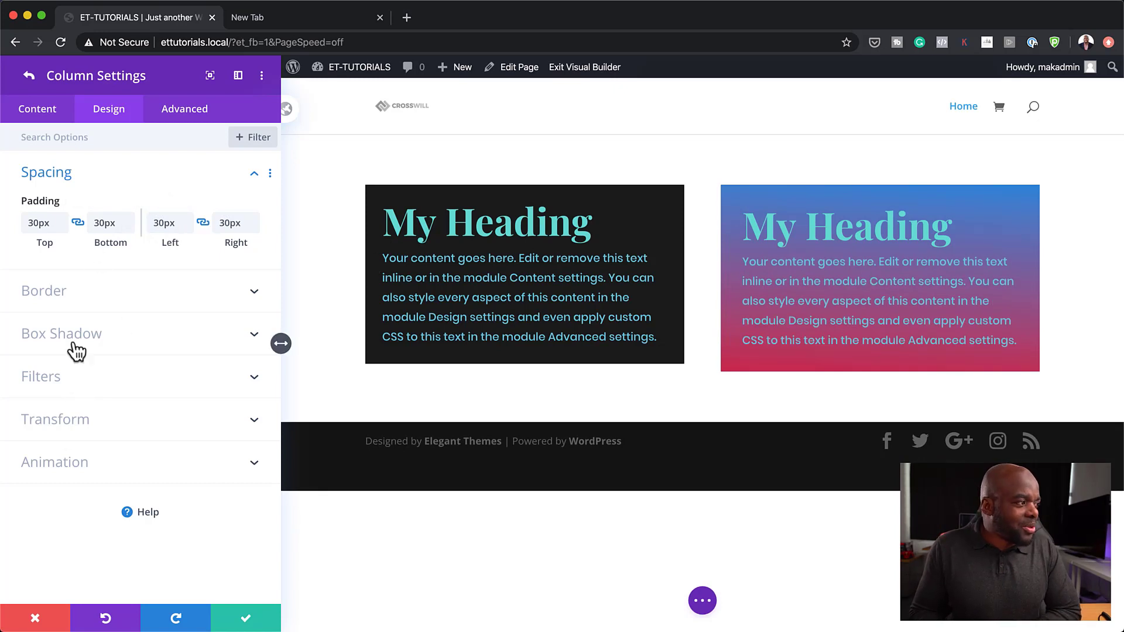
Change the second column's gradient direction to 229deg and save the column and row settings.
click(56, 116)
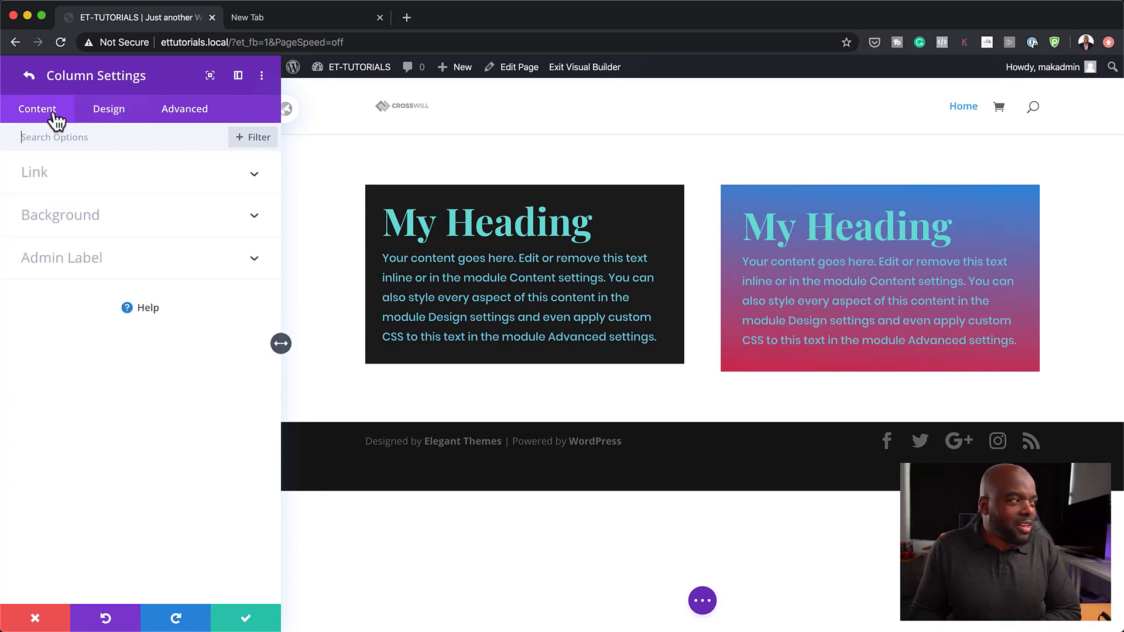
click(76, 218)
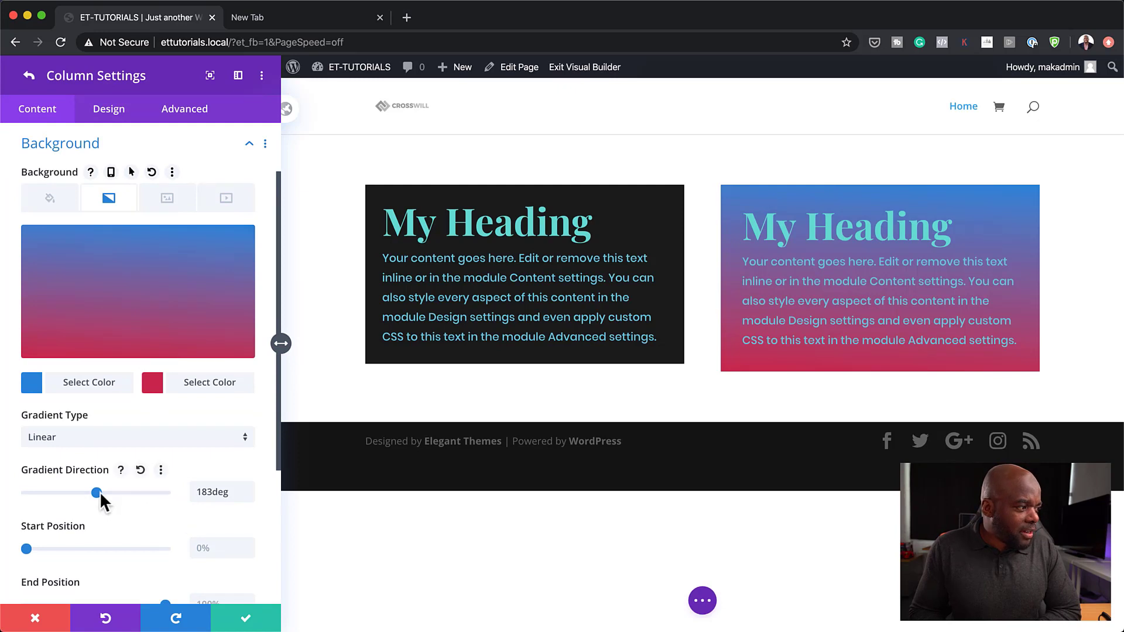
drag(103, 496, 118, 496)
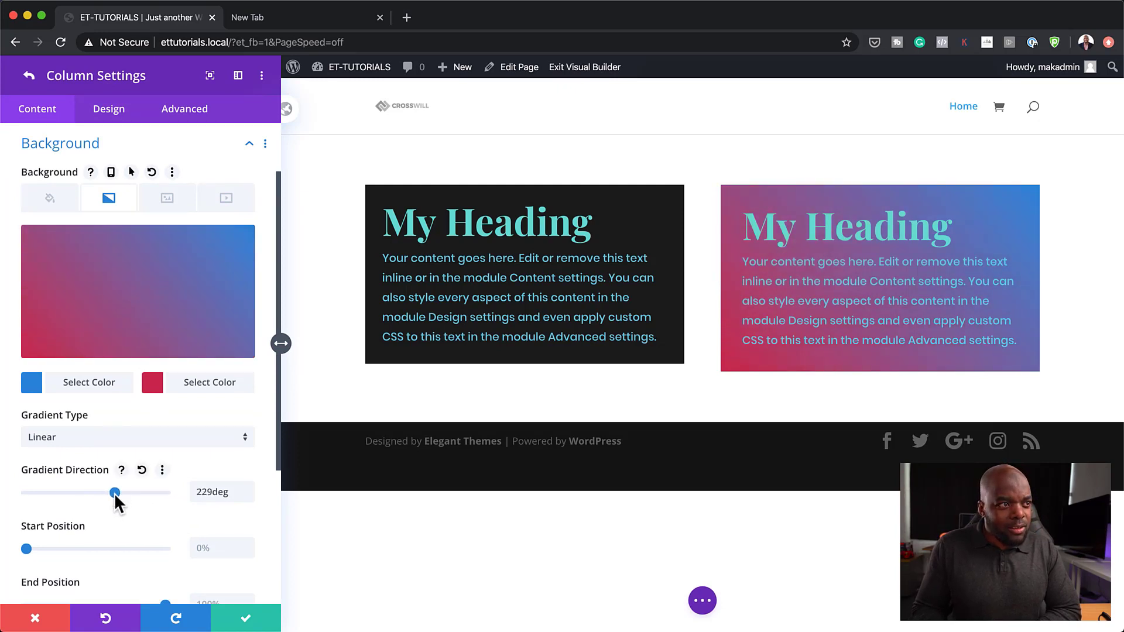
click(245, 622)
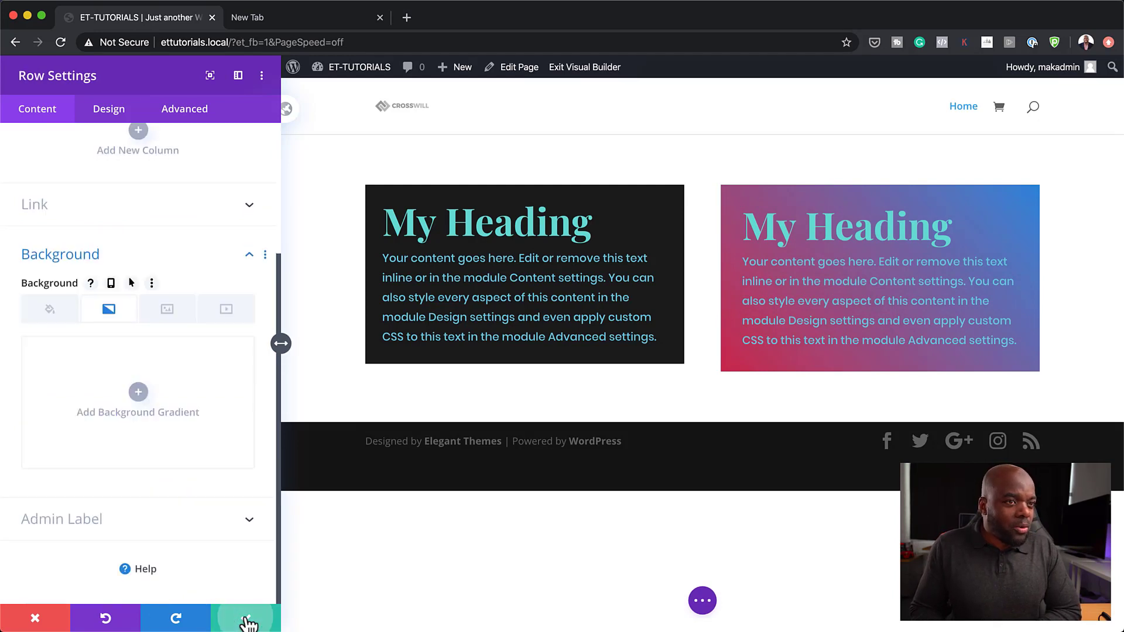
click(244, 619)
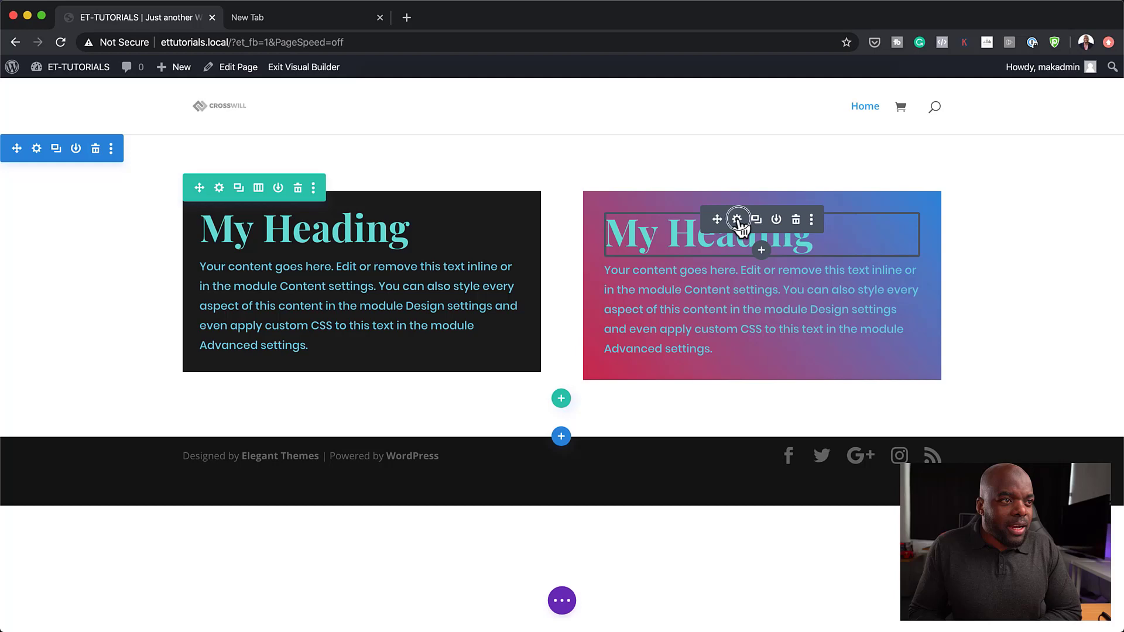
Set the heading text color of the second column's "My Heading" module to white and save the module.
click(737, 220)
click(116, 111)
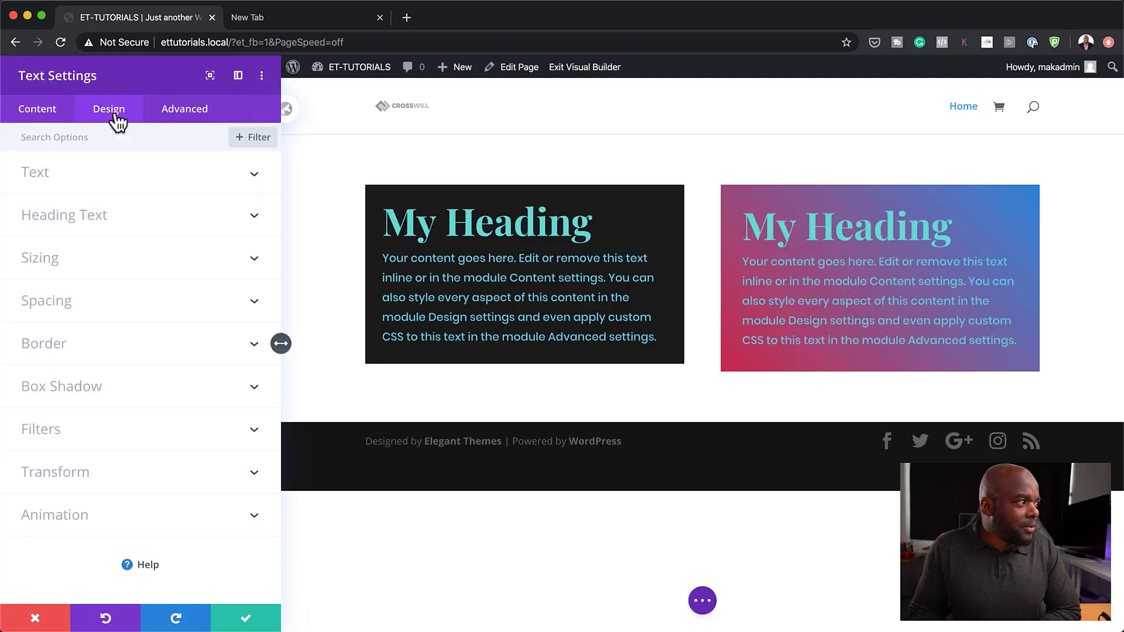
click(67, 220)
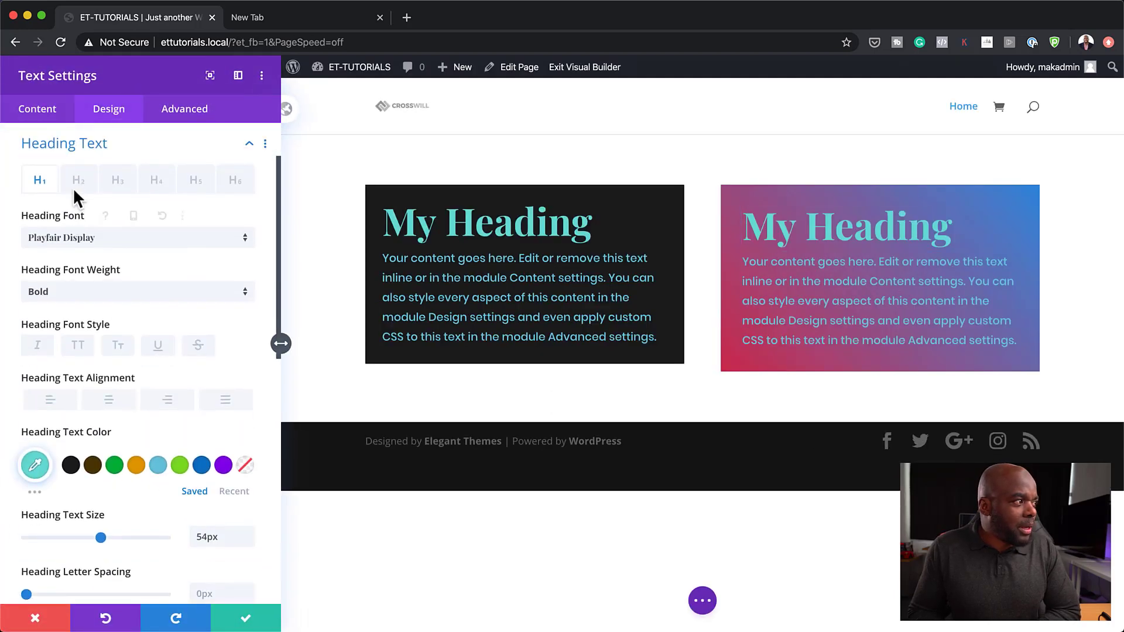
click(35, 465)
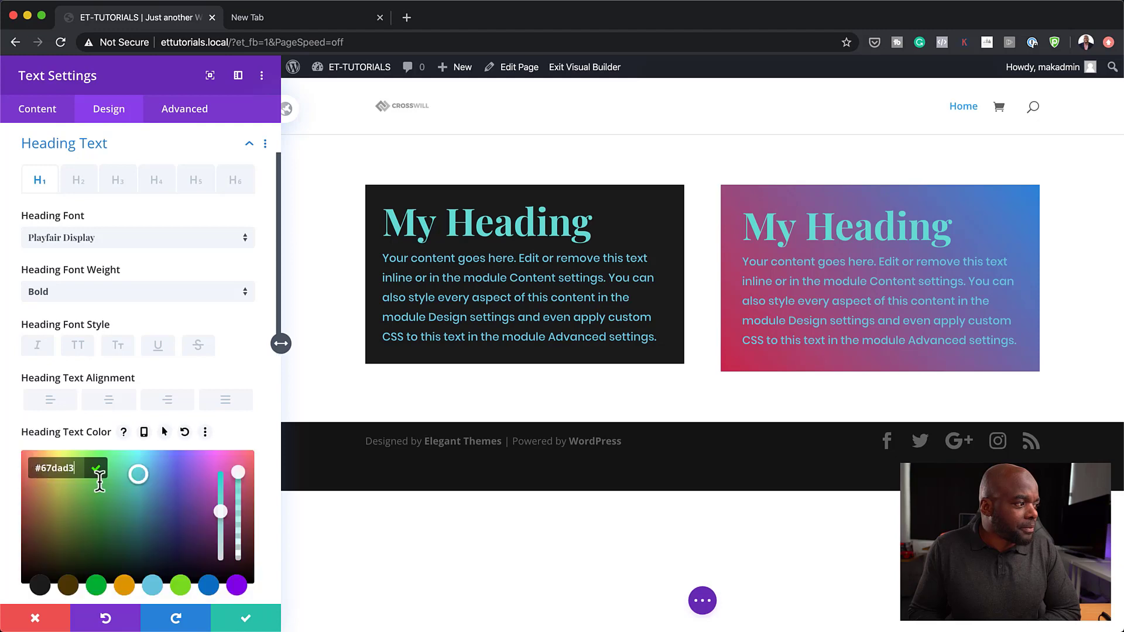
click(40, 584)
drag(47, 537, 7, 439)
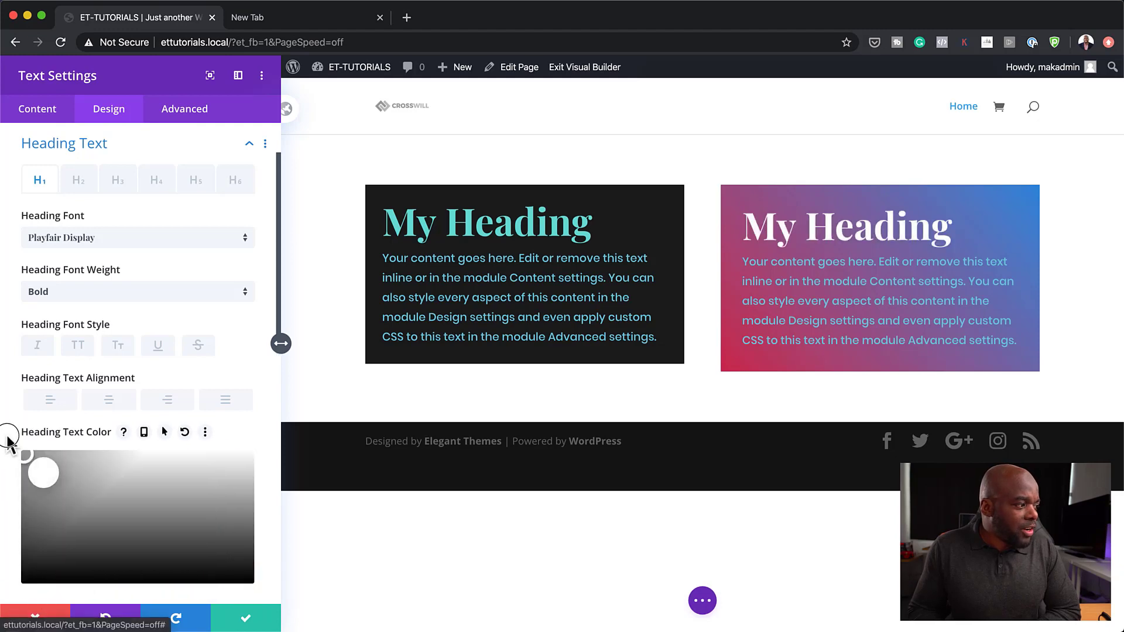
click(15, 434)
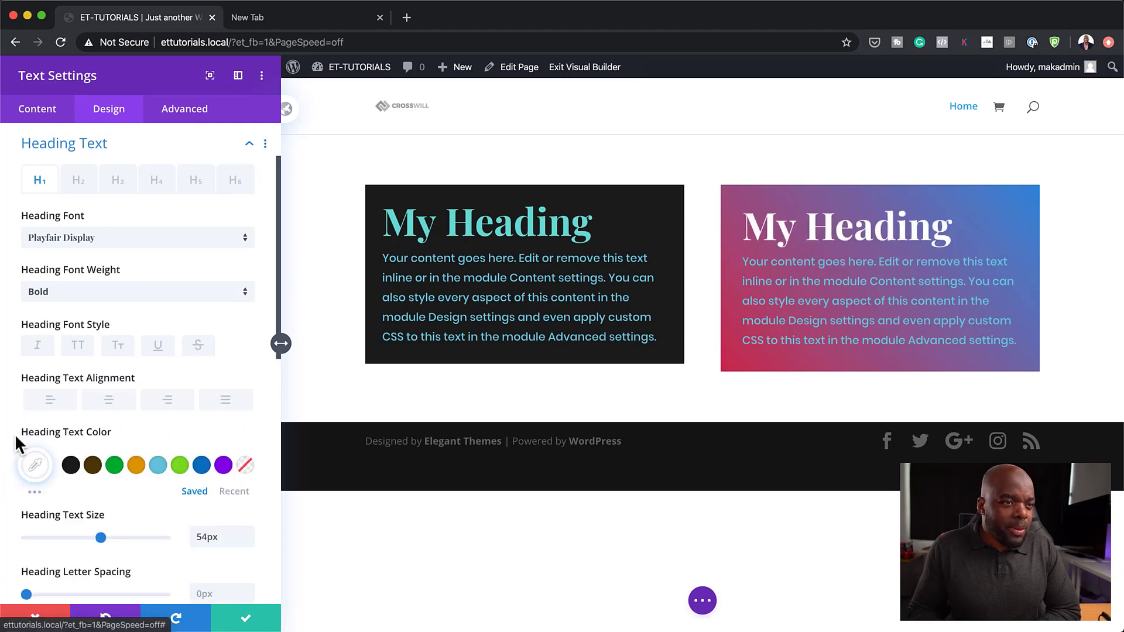
click(245, 622)
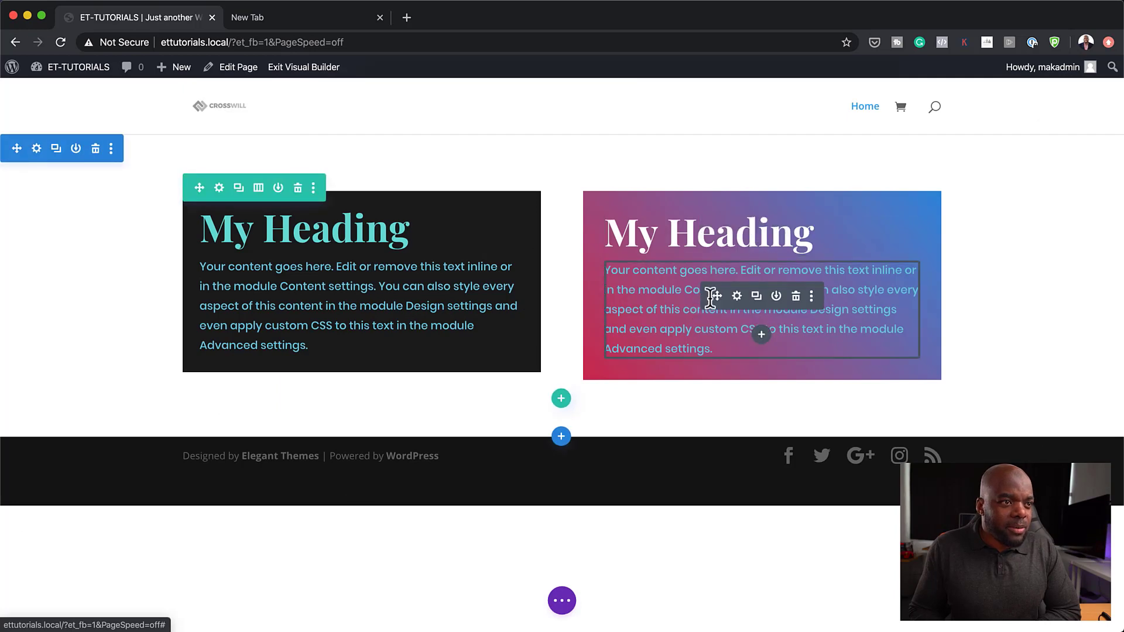
Set the body text color of the second column's text module to white and save the module.
click(737, 297)
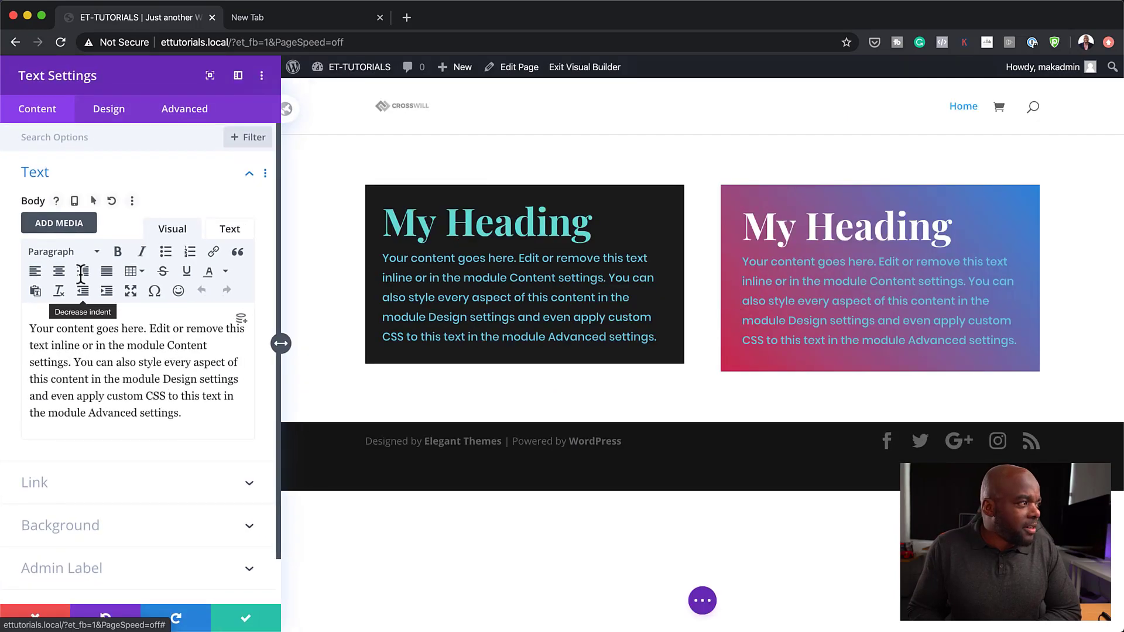
click(103, 111)
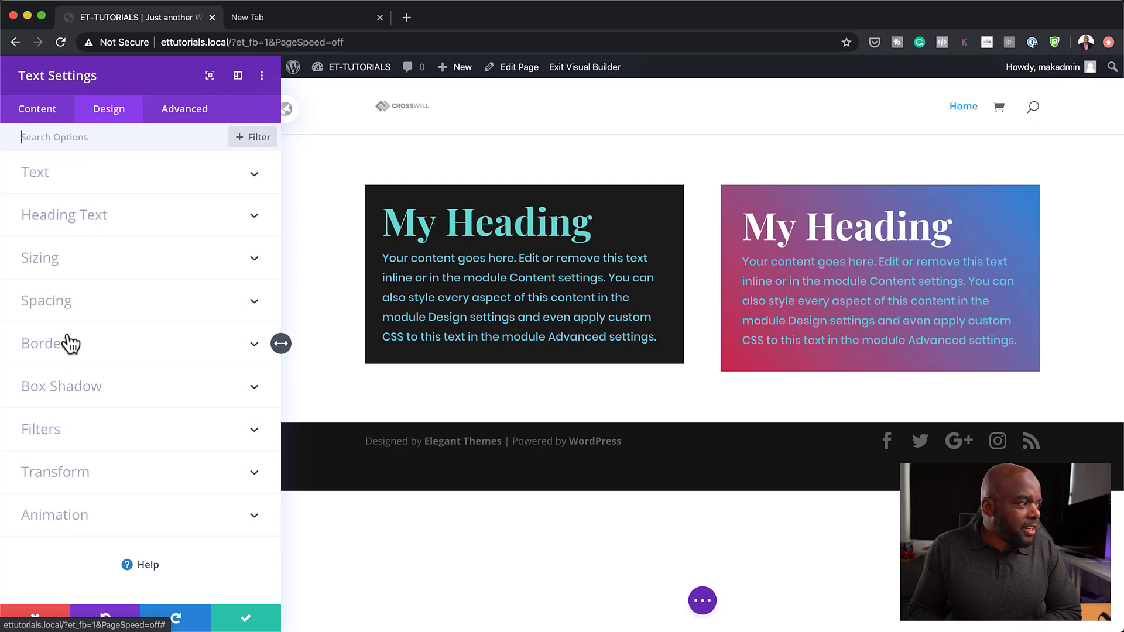
click(56, 185)
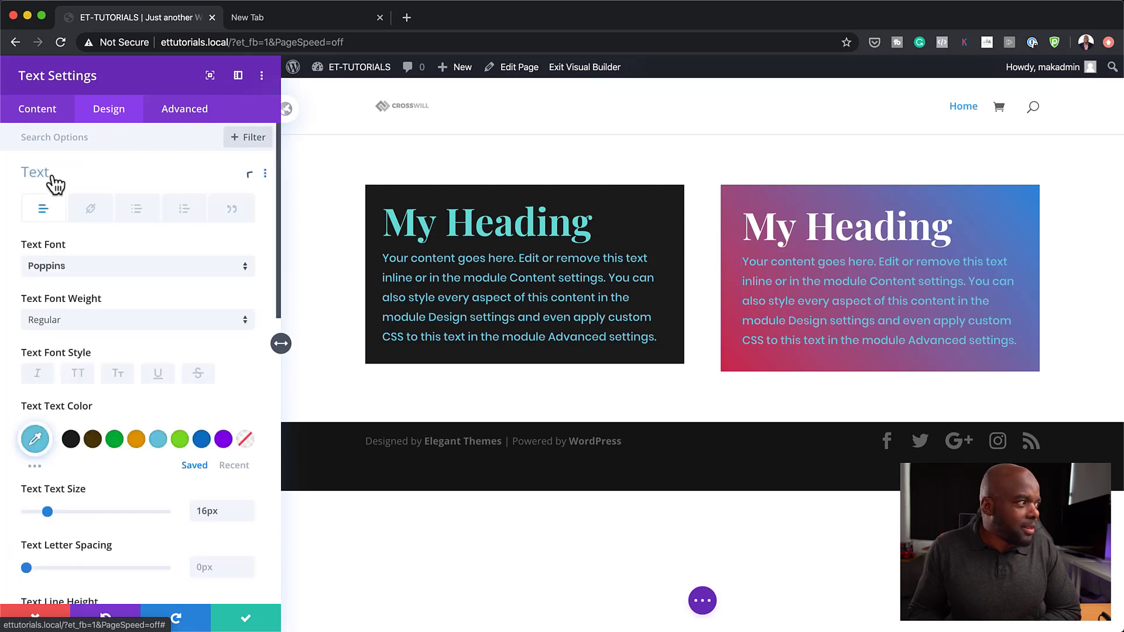
click(69, 440)
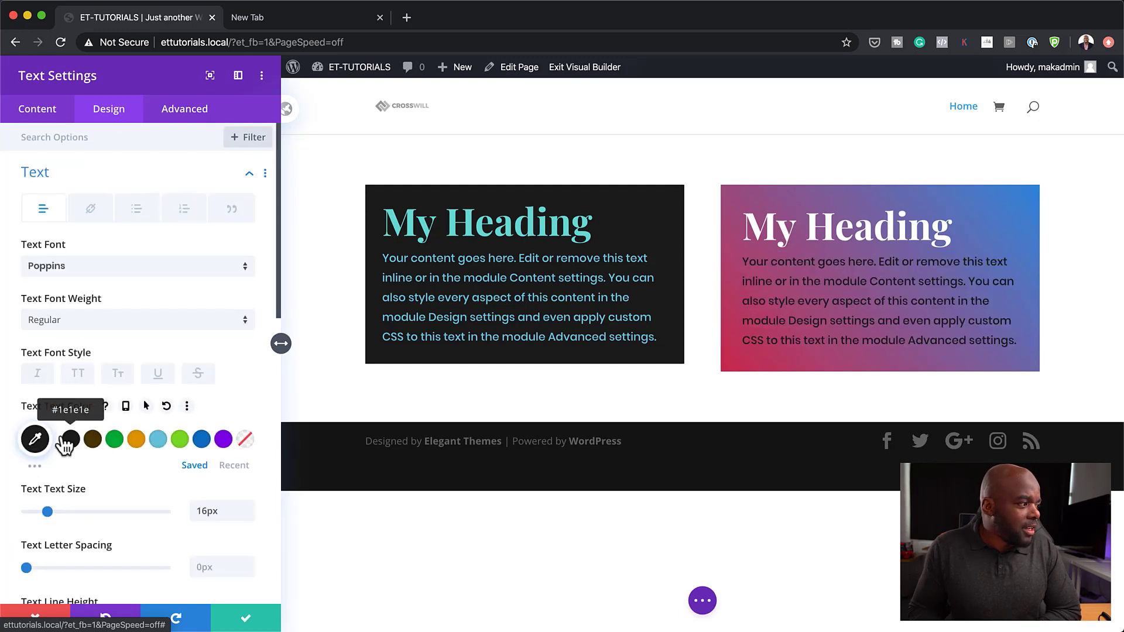
click(35, 440)
click(22, 445)
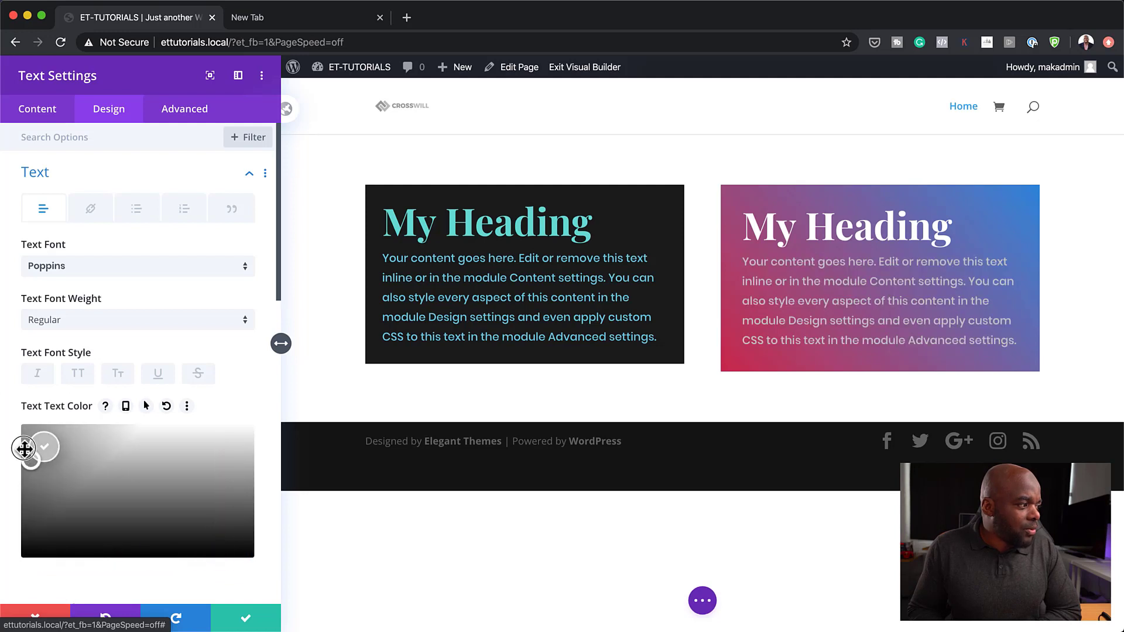
click(13, 413)
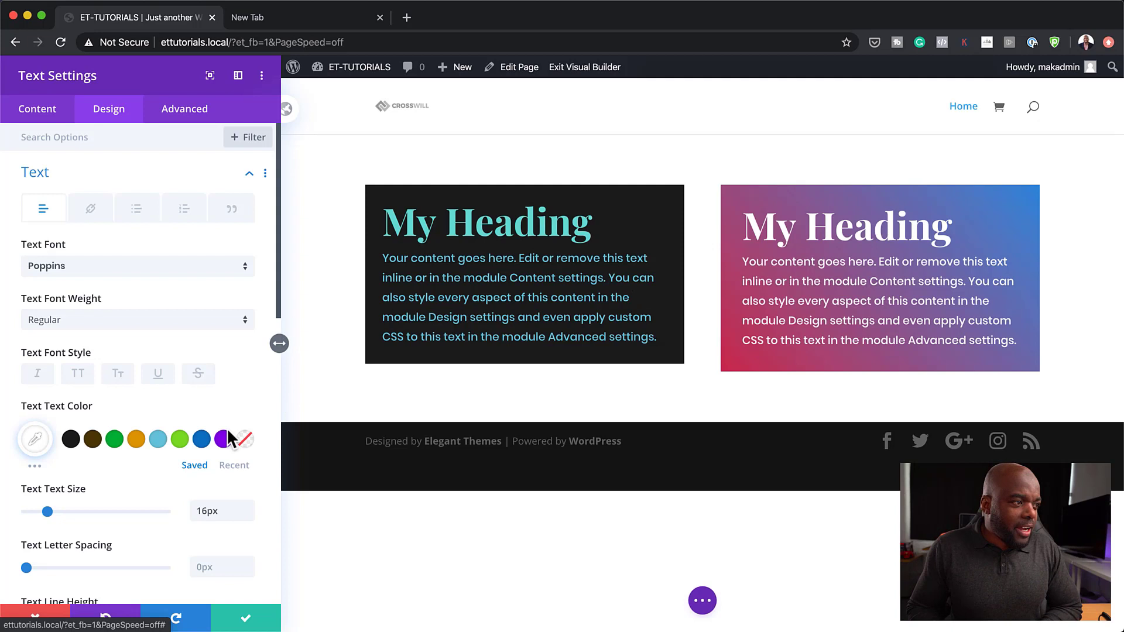
click(246, 619)
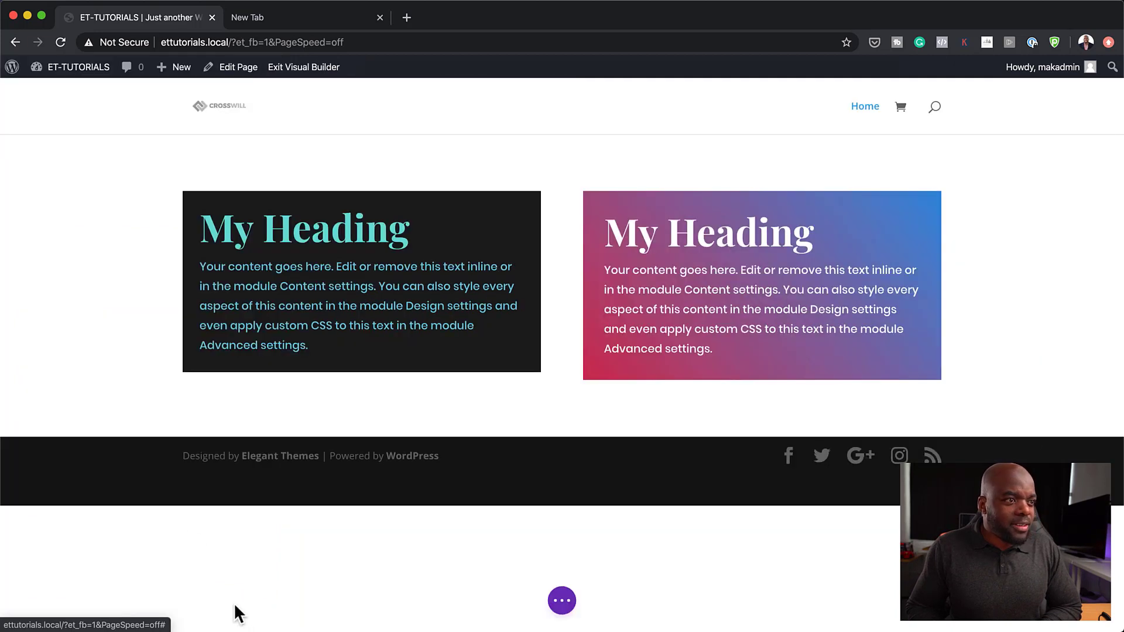
Set the first column's padding to 30px on the top, bottom, left and right, and save the settings.
mouse_move(468, 346)
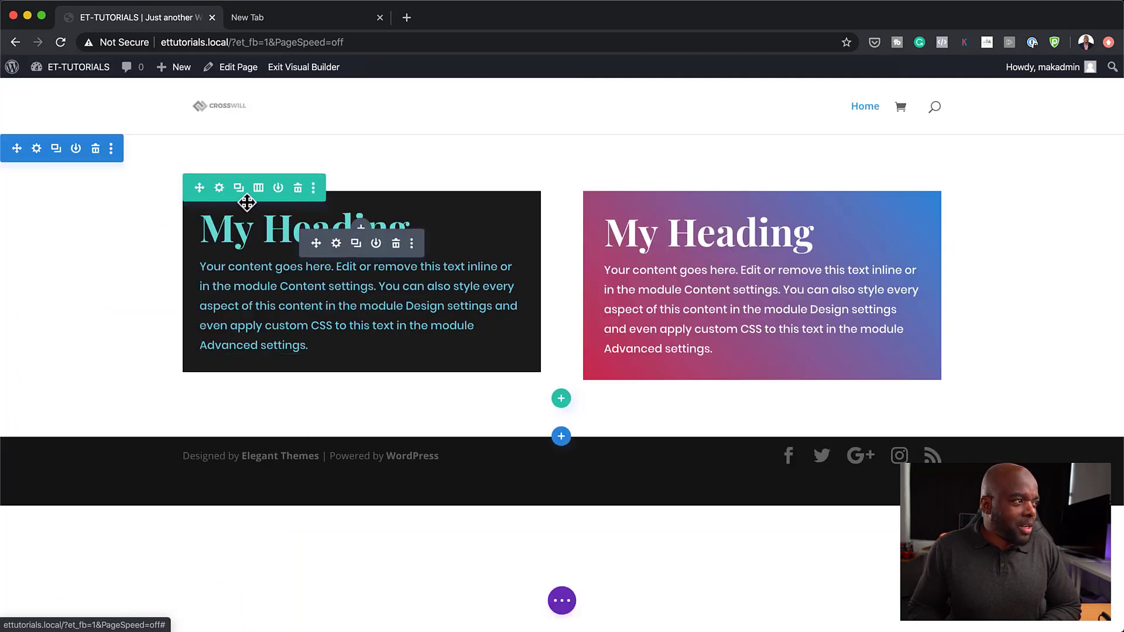
click(219, 189)
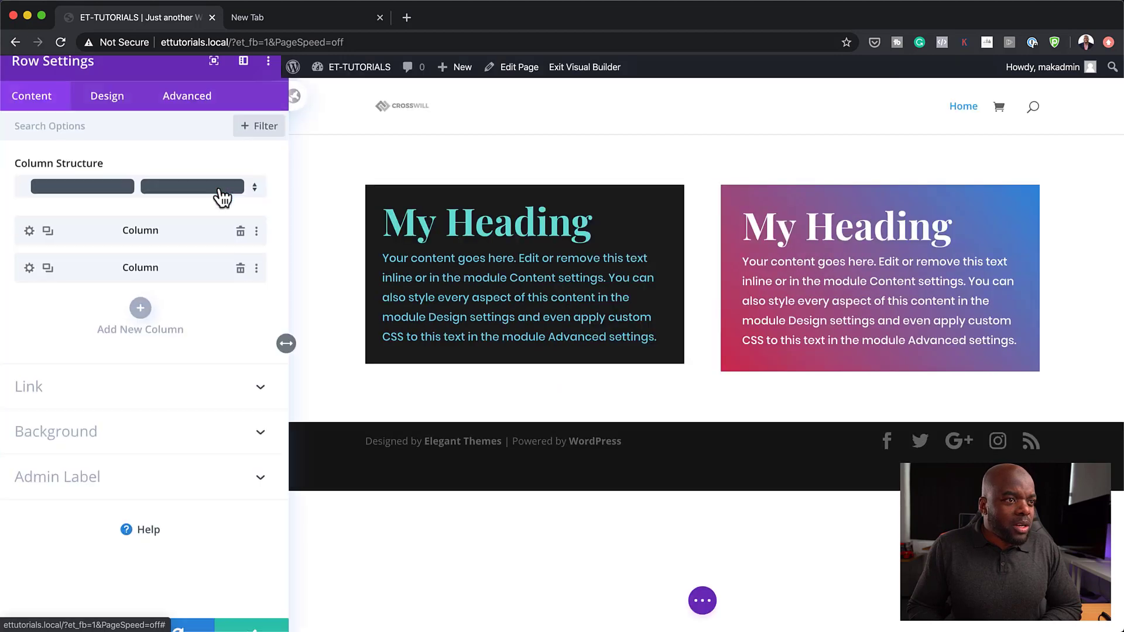
click(35, 237)
click(101, 114)
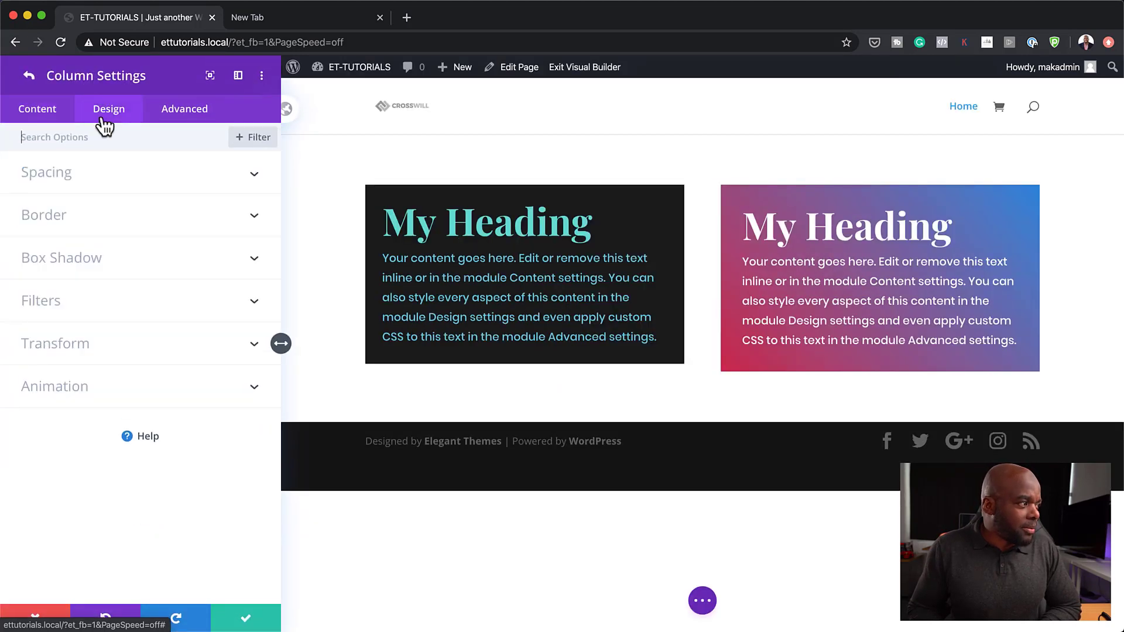
click(64, 186)
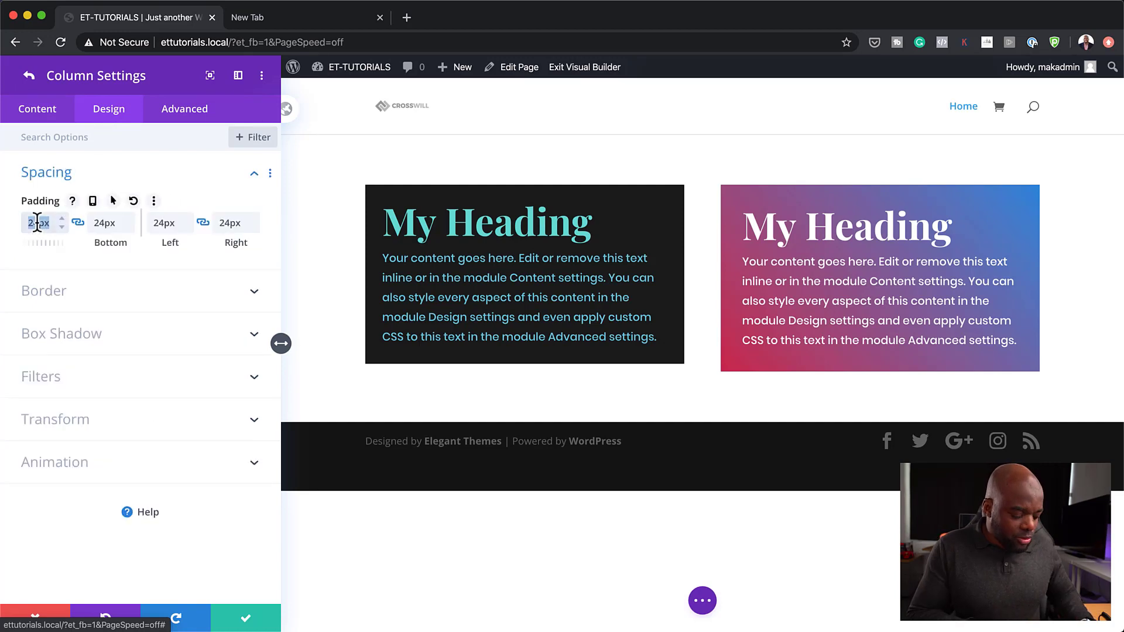
click(37, 222)
text(3)
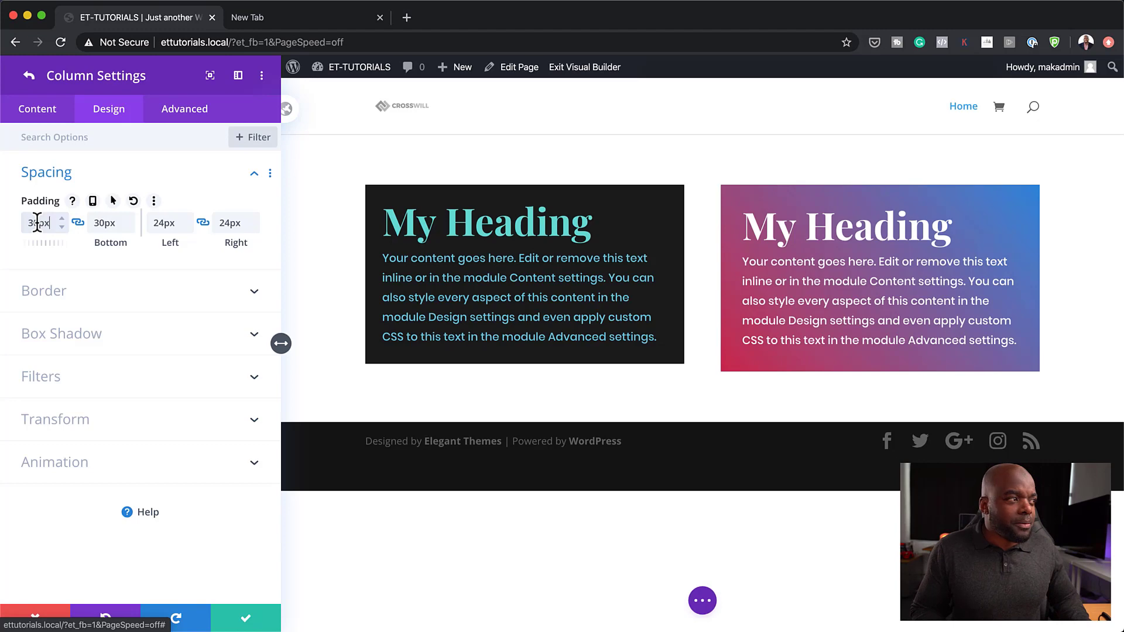
text(0)
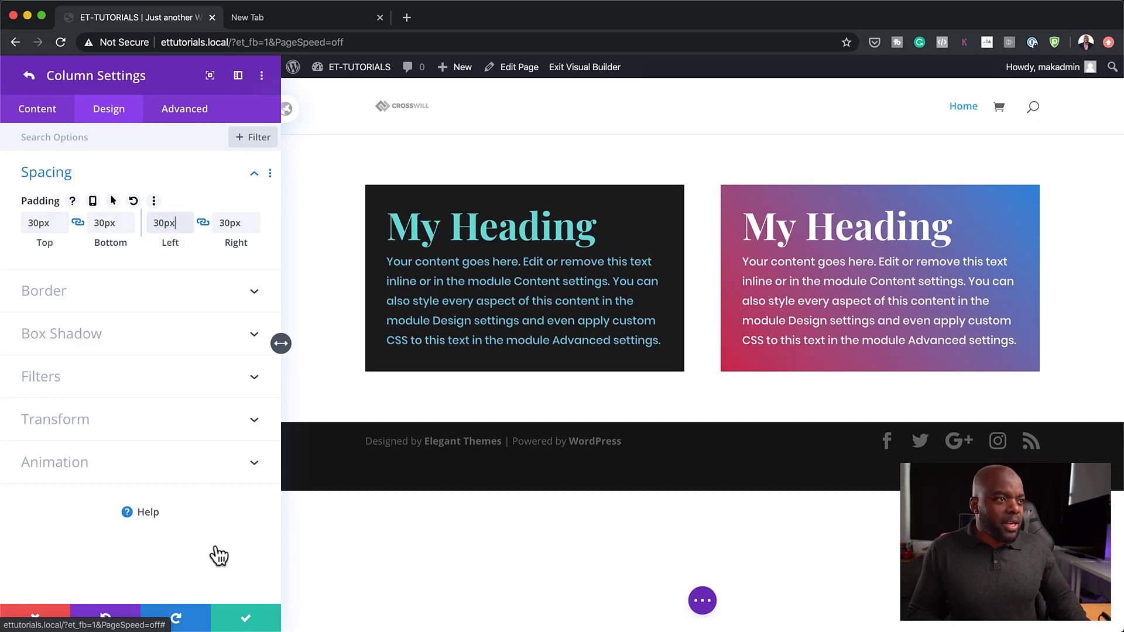
click(246, 617)
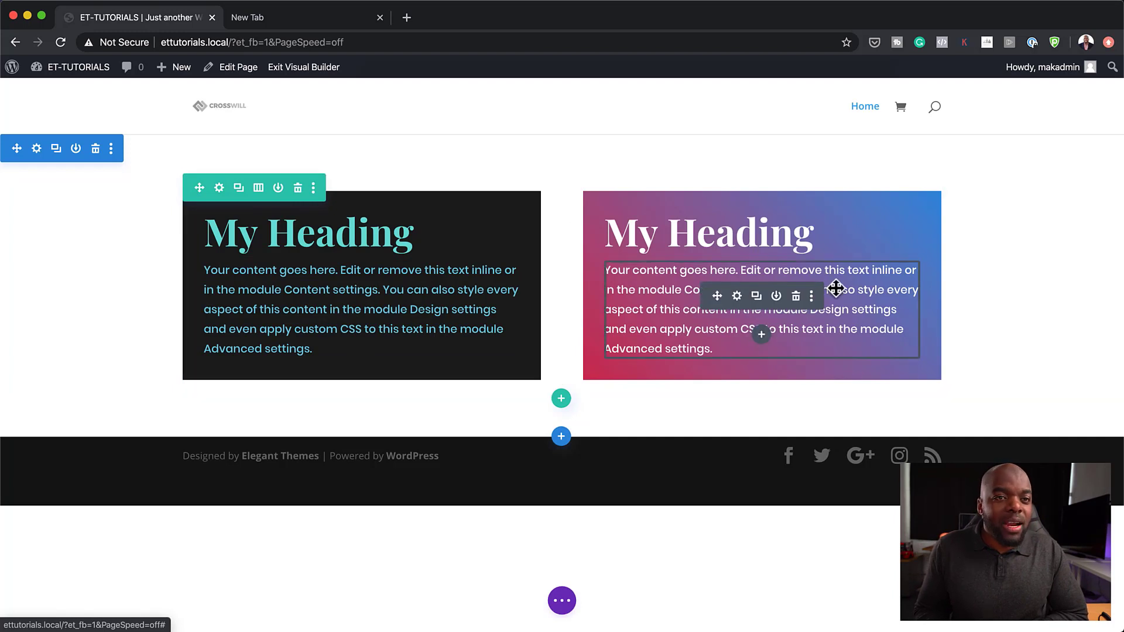
Insert an empty single-column row below the two-column row.
click(561, 399)
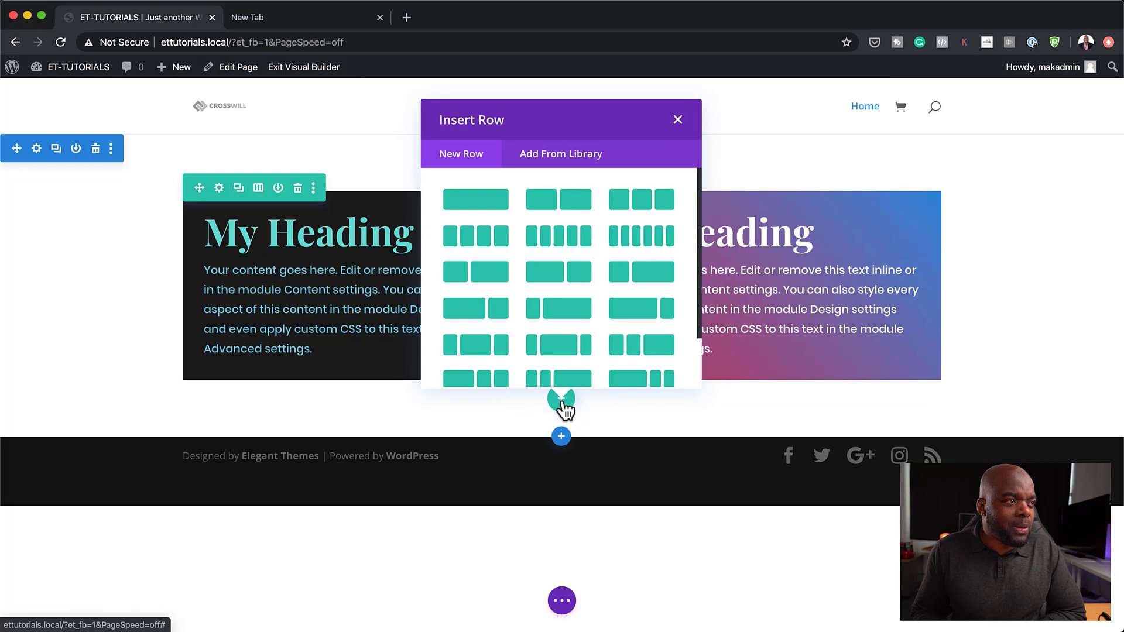
click(489, 202)
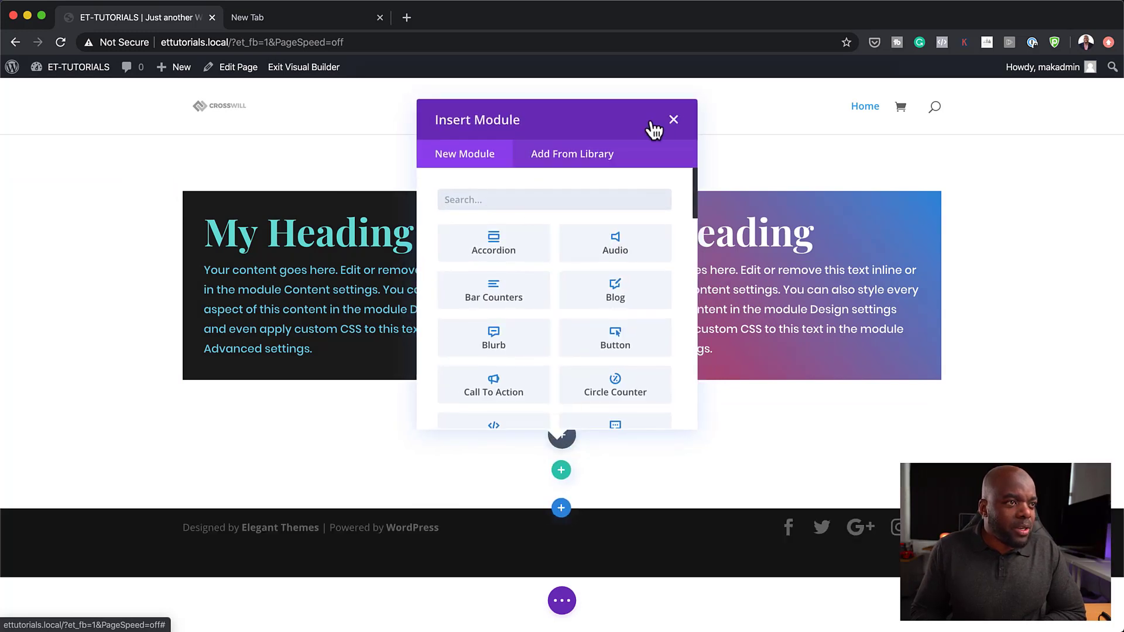
click(673, 121)
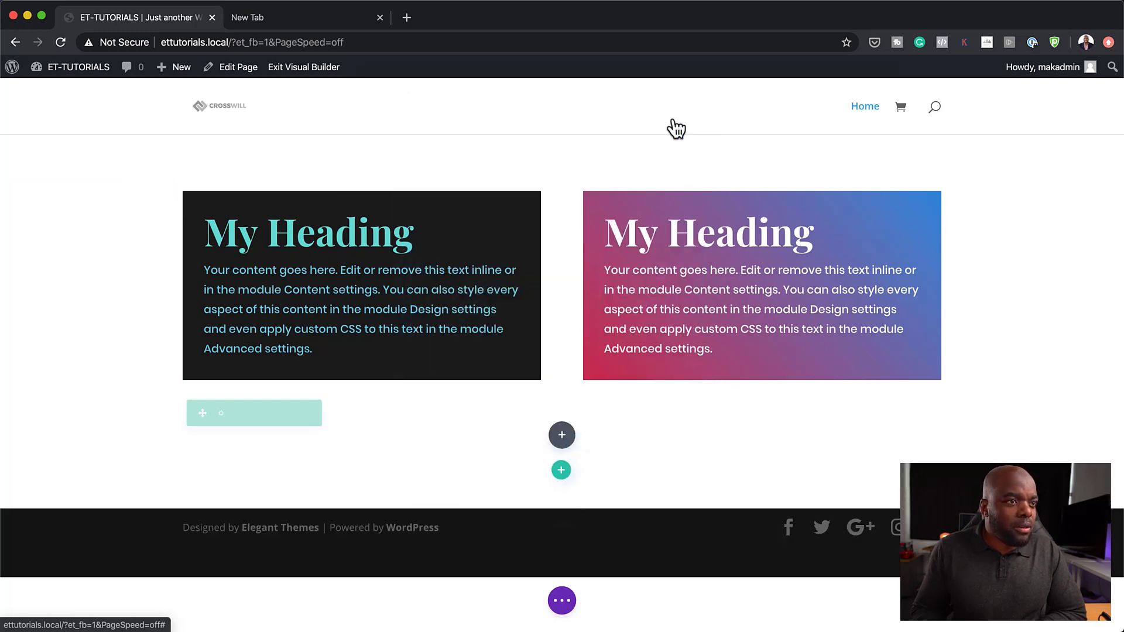
Duplicate the second column's heading and text modules and move the copies into the new single-column row.
click(755, 220)
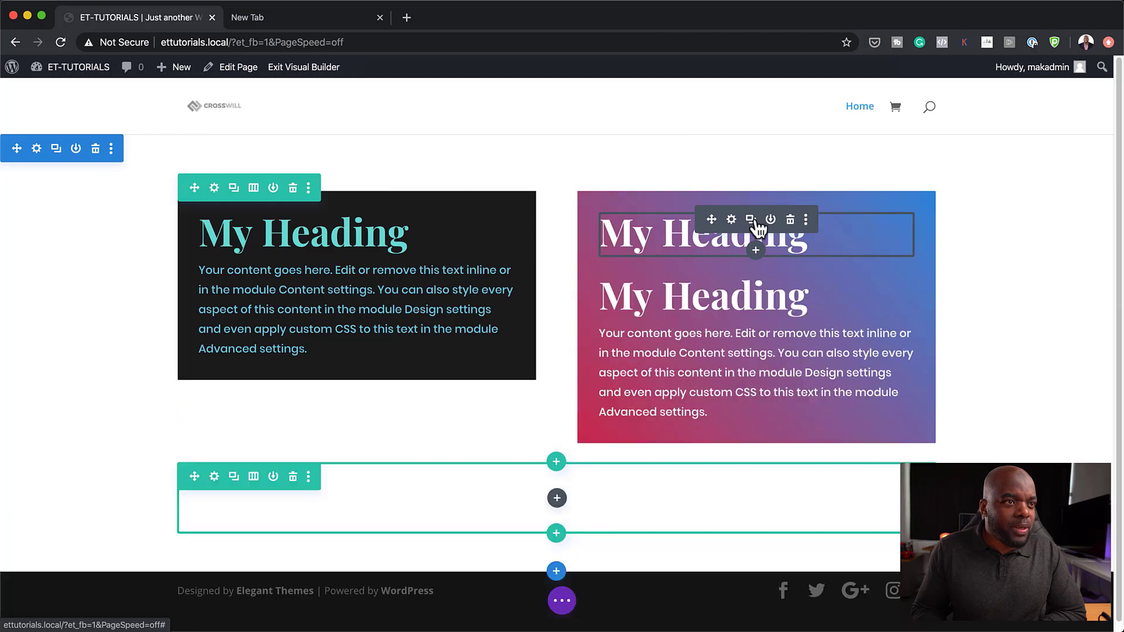
drag(711, 219, 532, 465)
drag(648, 410, 673, 397)
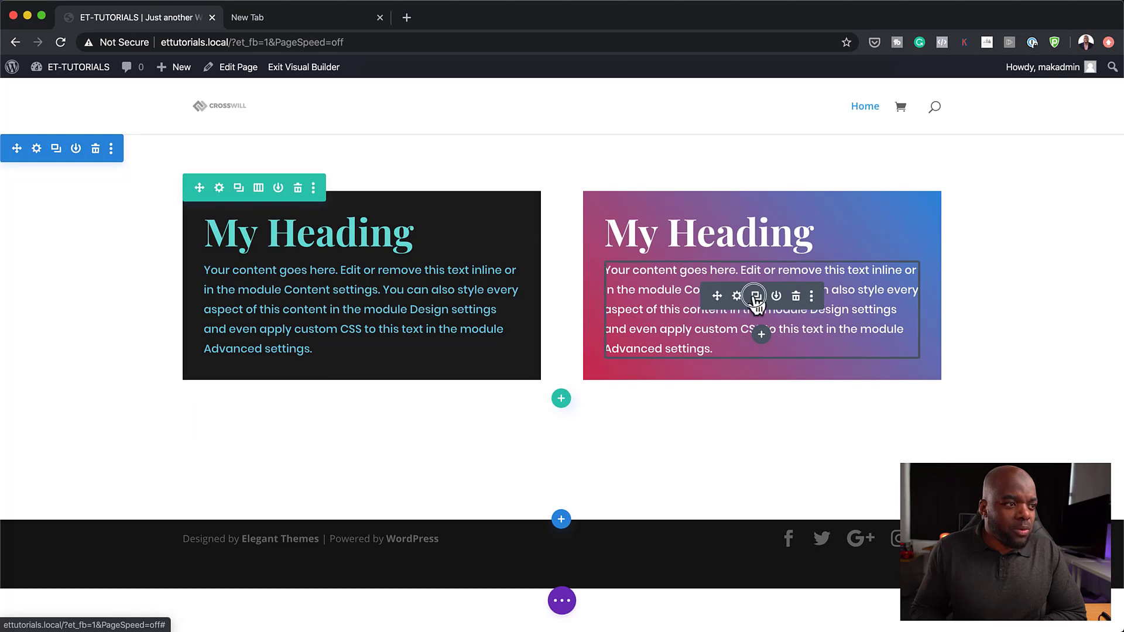
click(755, 297)
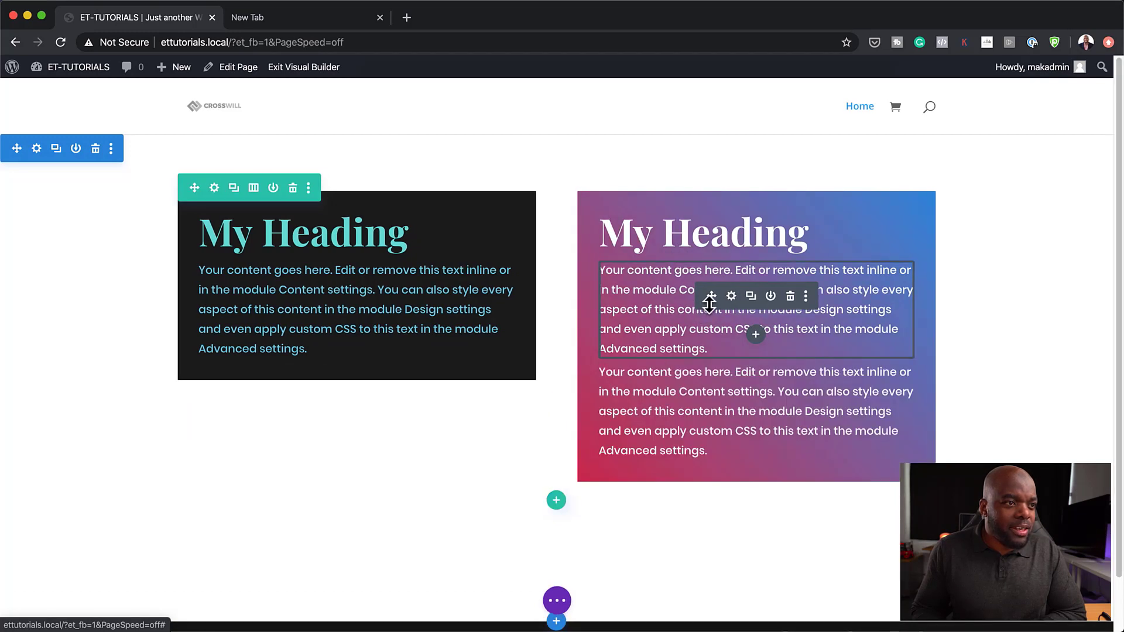
drag(710, 297, 599, 477)
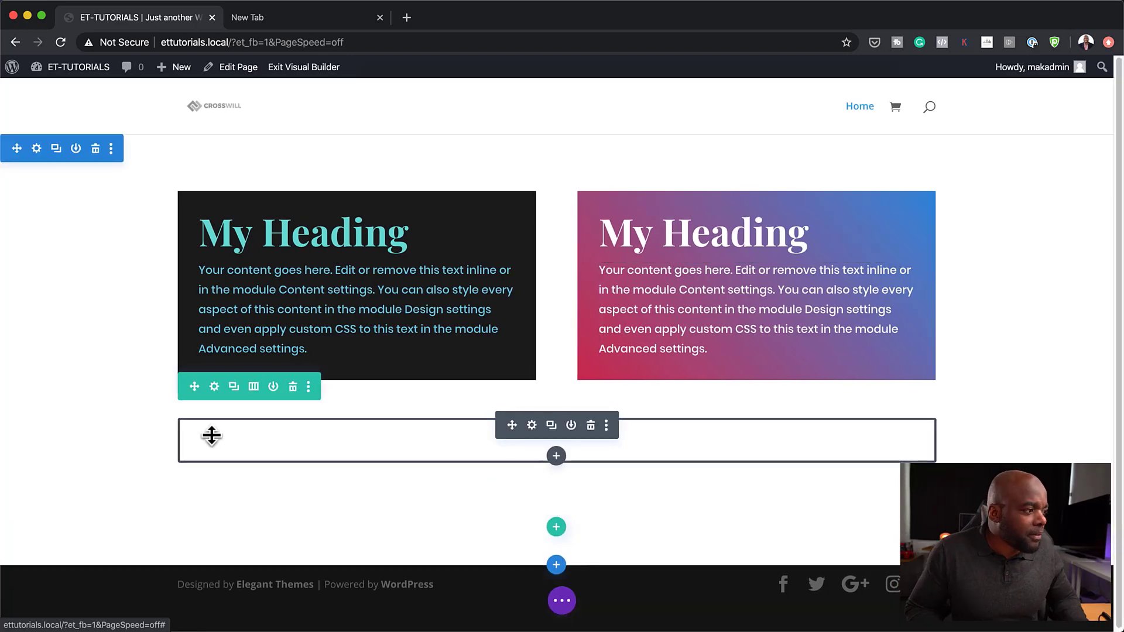
Give the new row a background image from the media library, using the photo of an open planner with knitting.
click(214, 387)
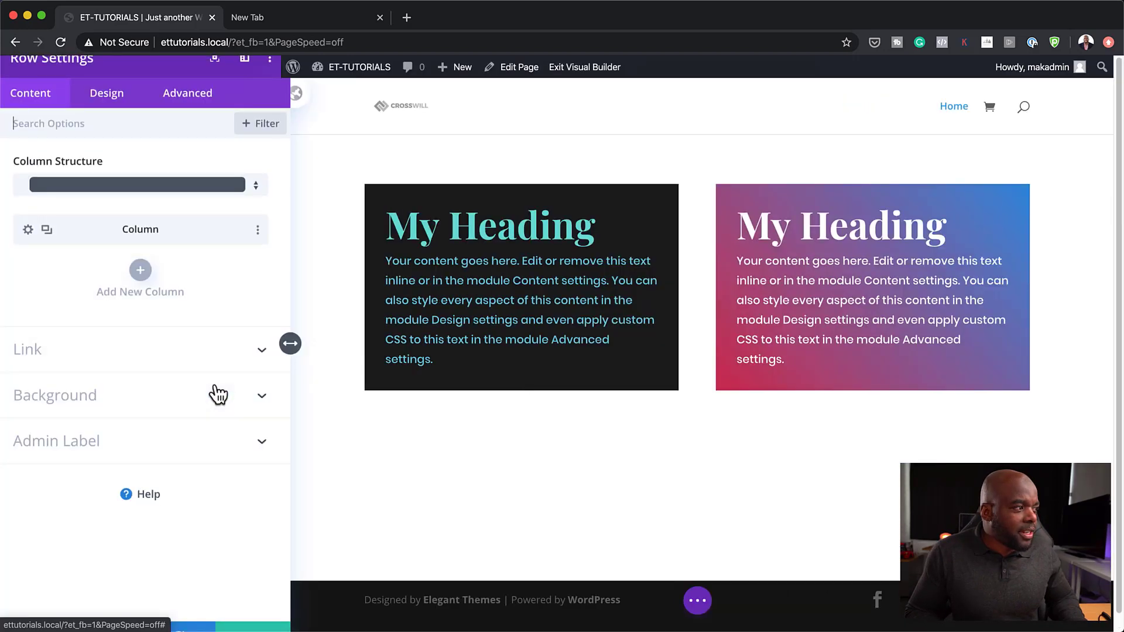
click(94, 403)
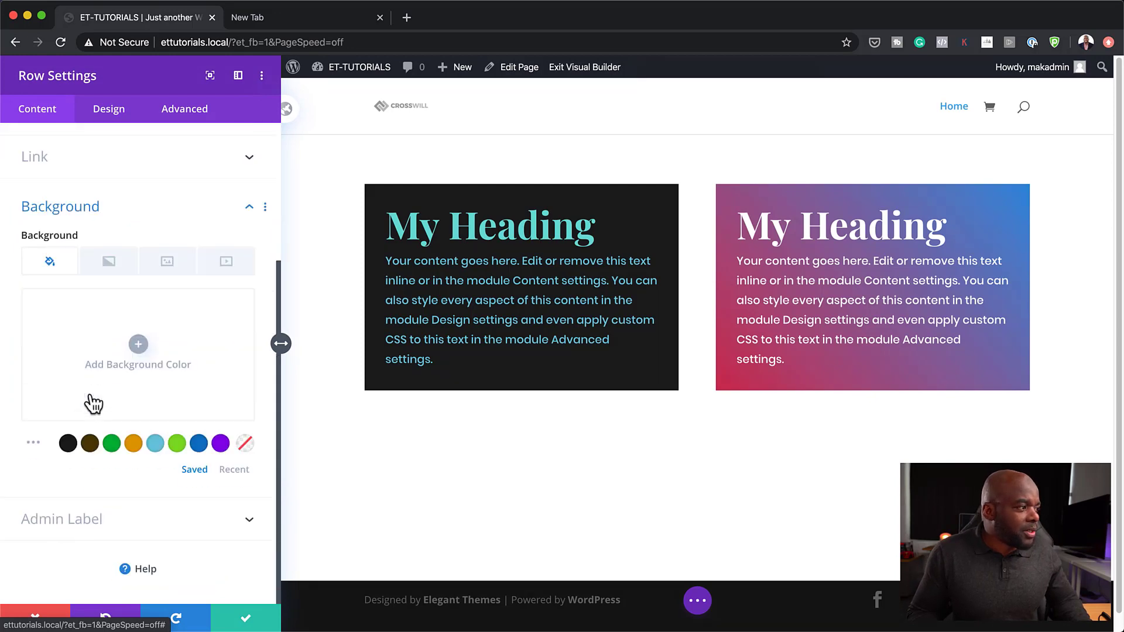
click(168, 271)
click(138, 345)
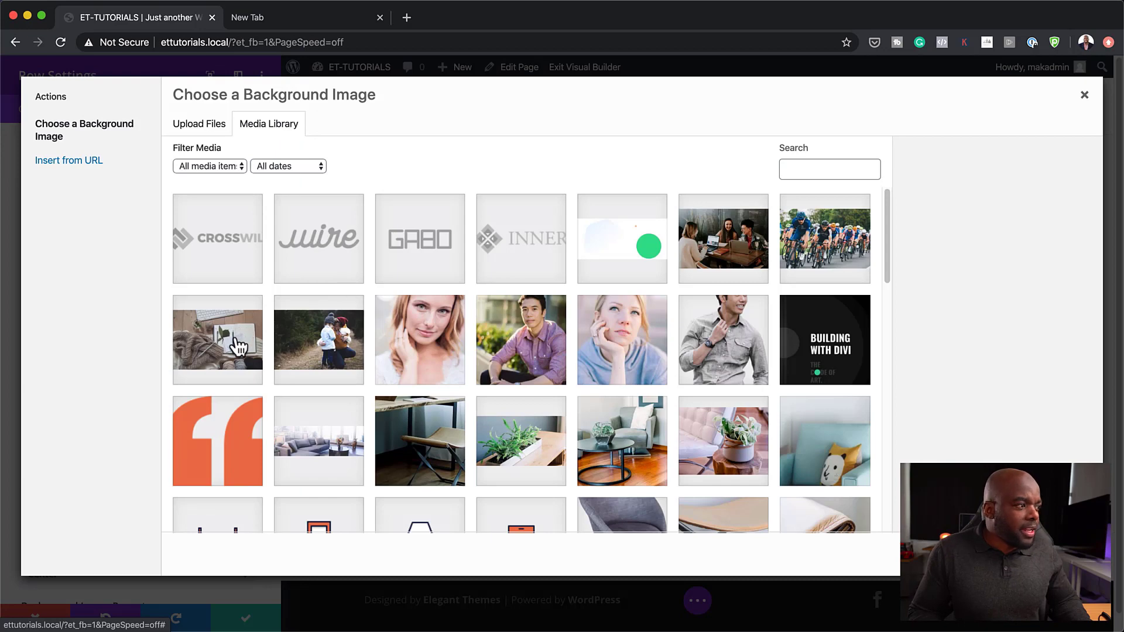
click(236, 340)
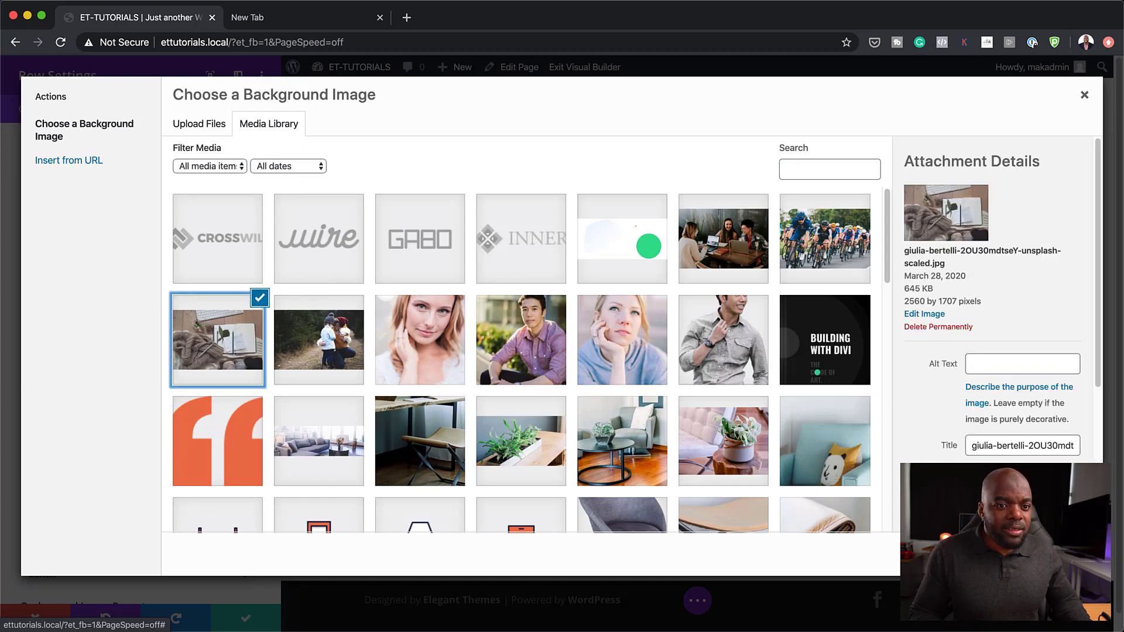
click(1047, 555)
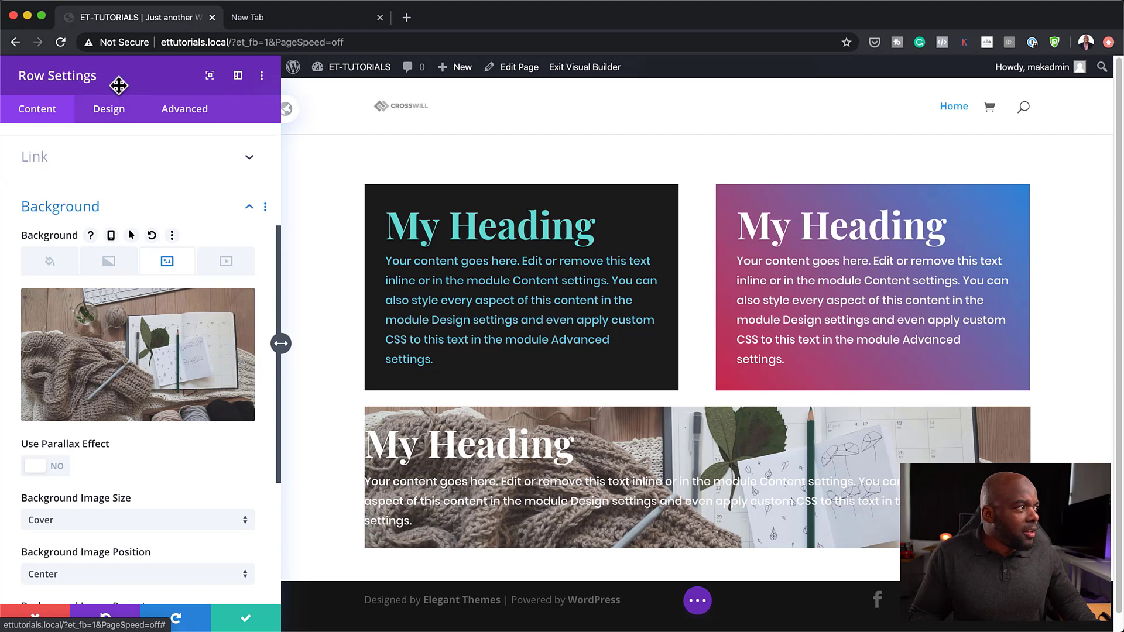
Set the new row's padding to 40px on all sides, linking top with bottom and left with right.
click(116, 121)
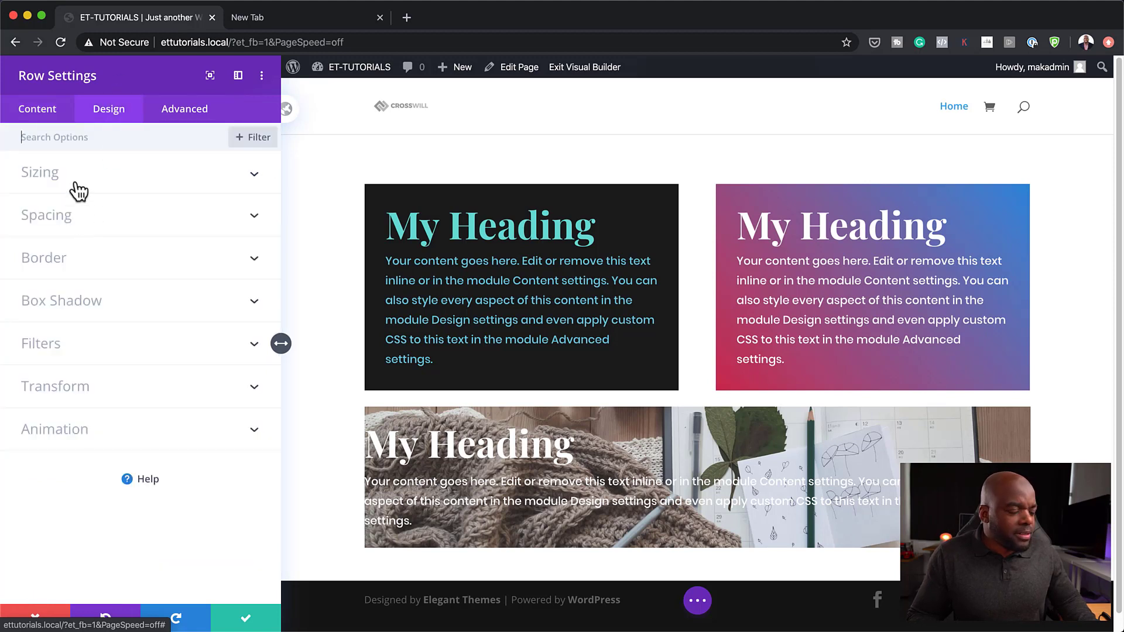
click(74, 220)
click(37, 280)
text(4)
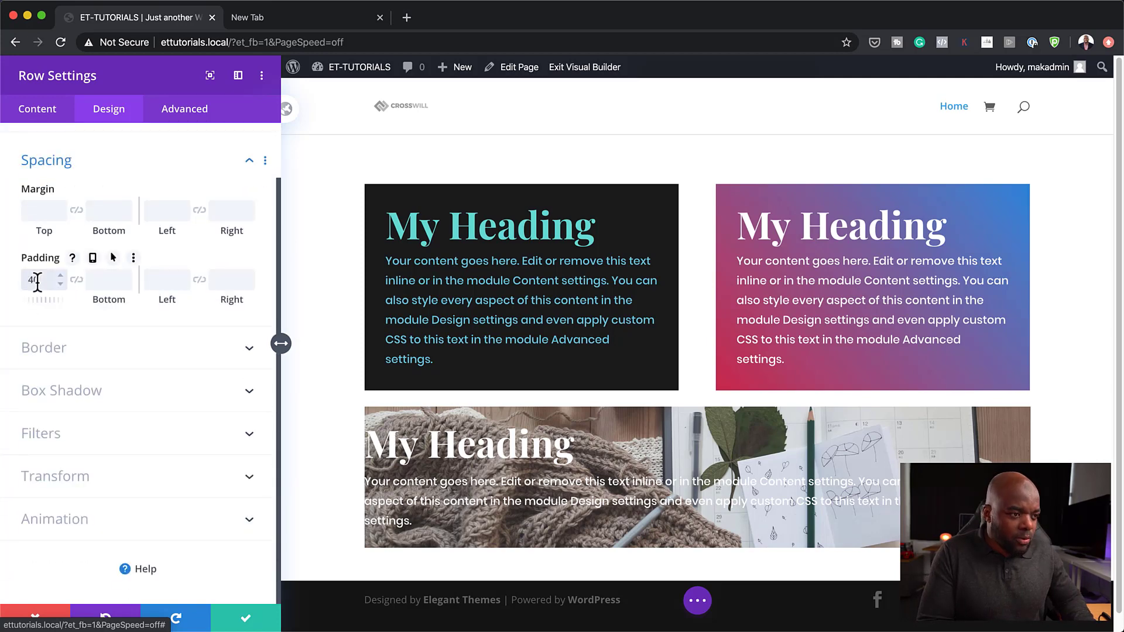
text(0)
click(77, 280)
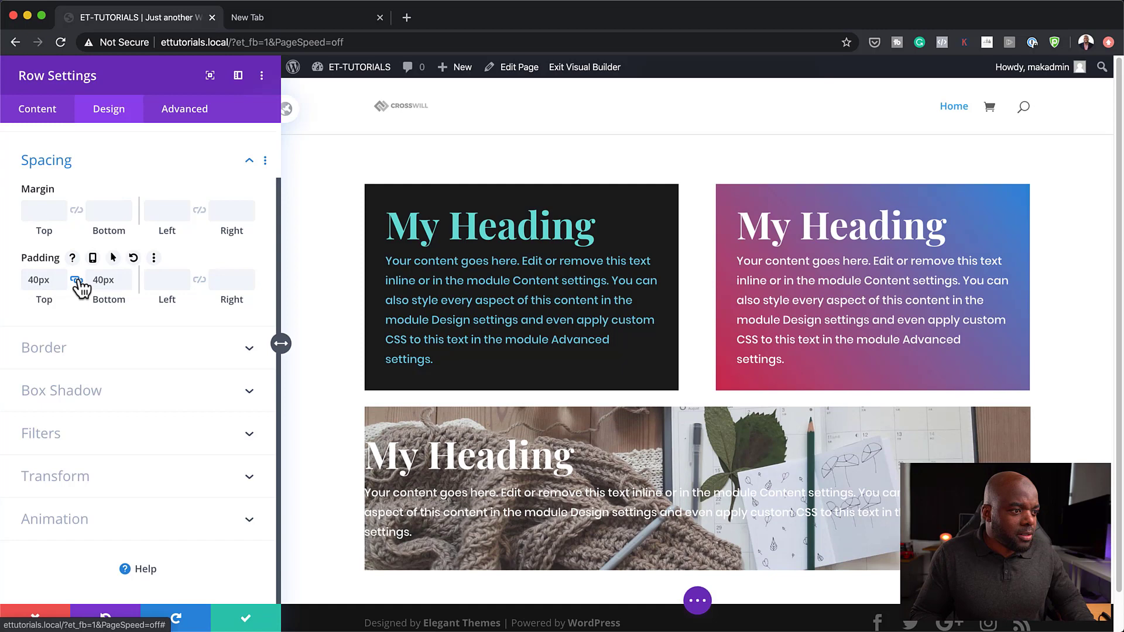
click(150, 280)
text(40)
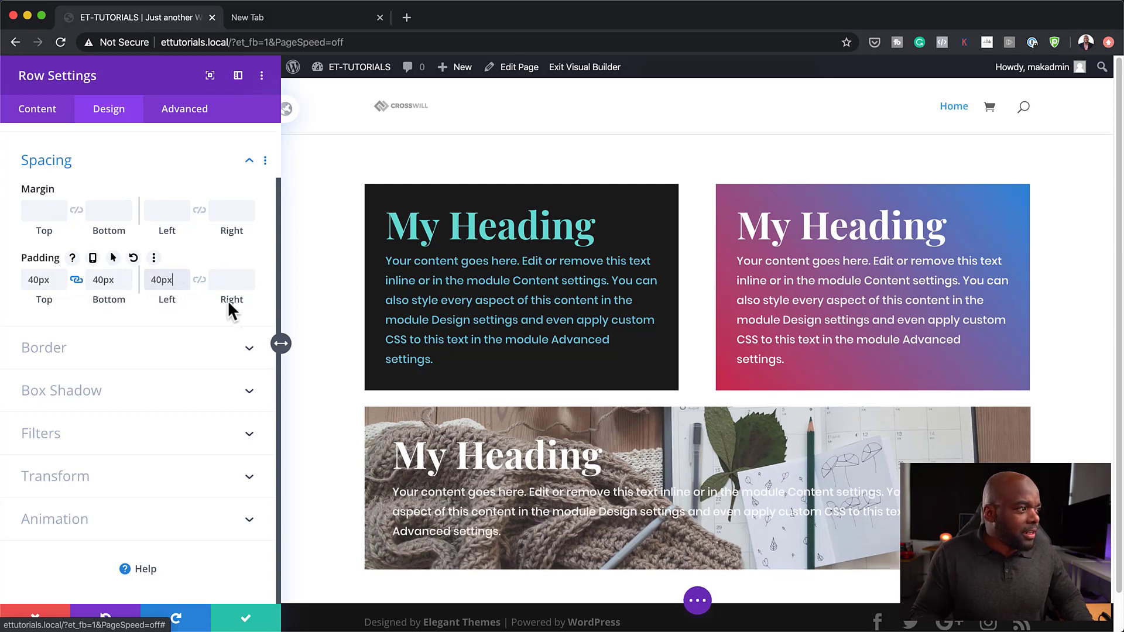
click(199, 280)
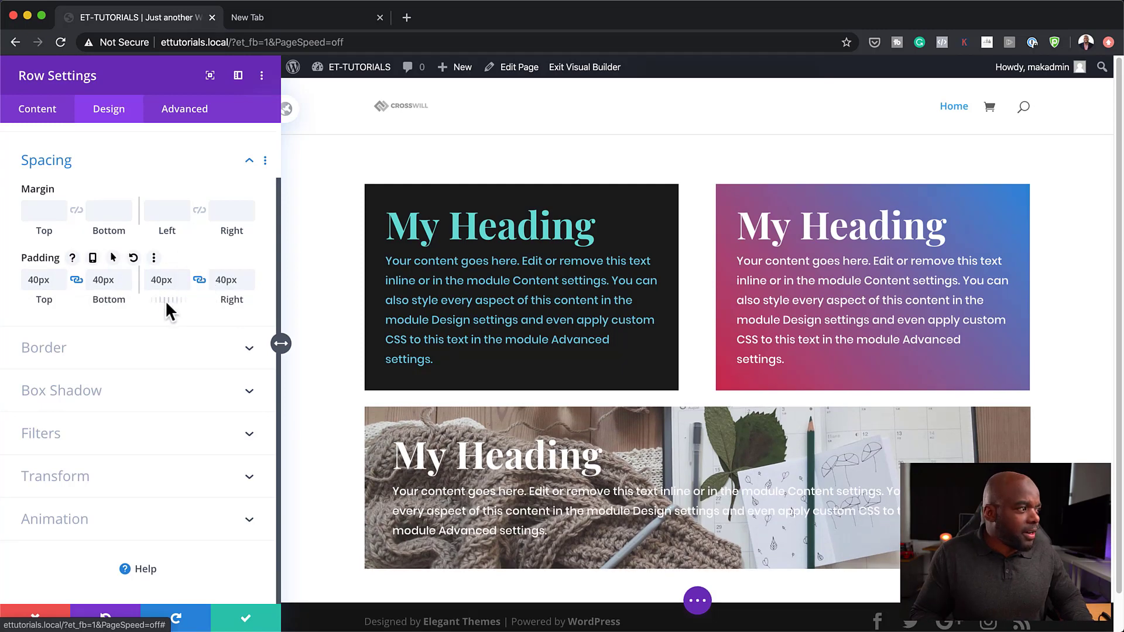
Increase the single-column row's padding to 100px on all four sides.
drag(163, 302, 203, 308)
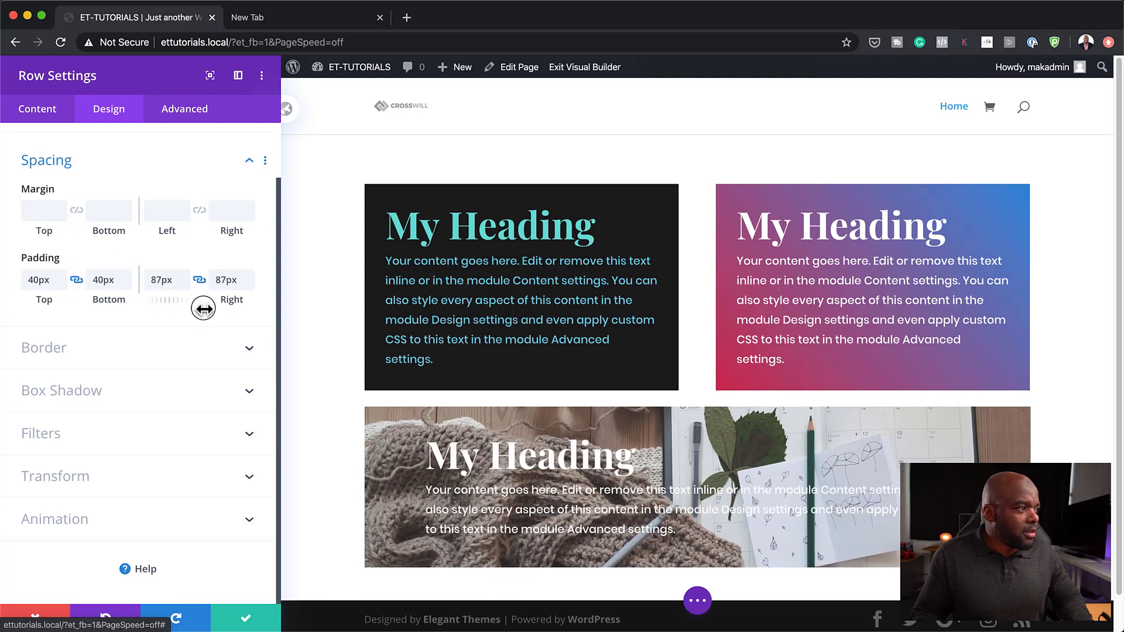
drag(101, 308, 170, 302)
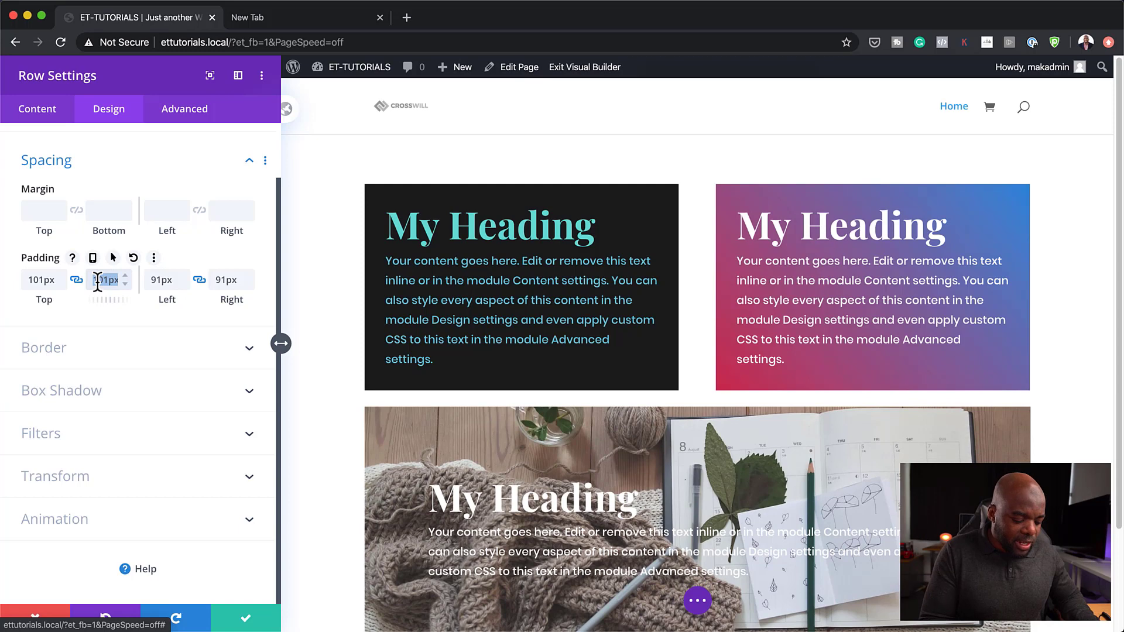
click(143, 282)
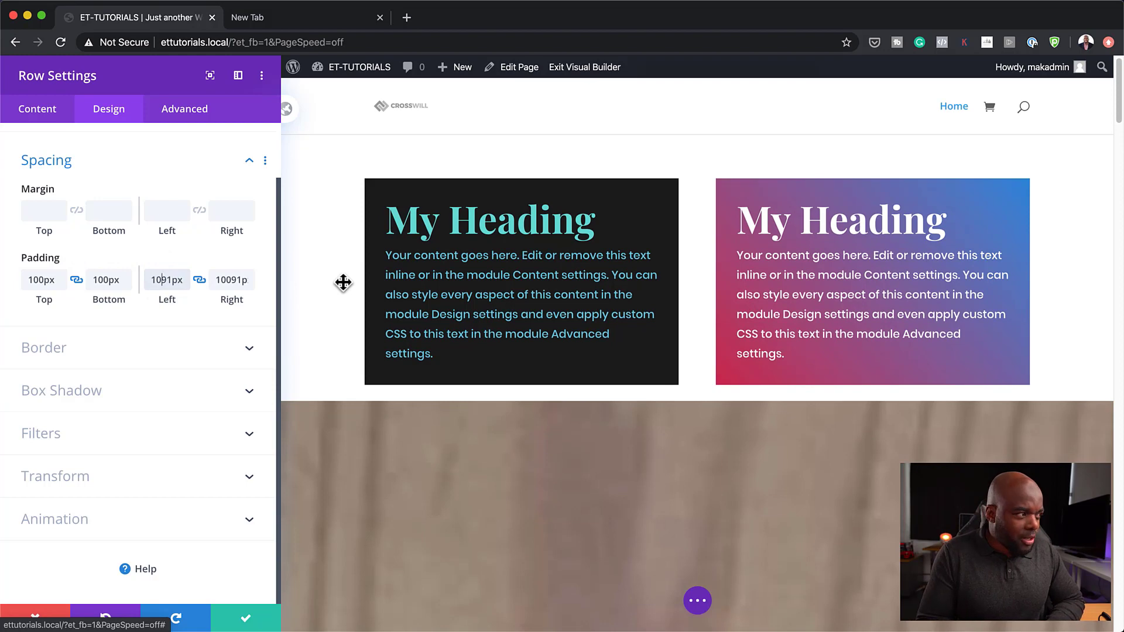
double_click(171, 279)
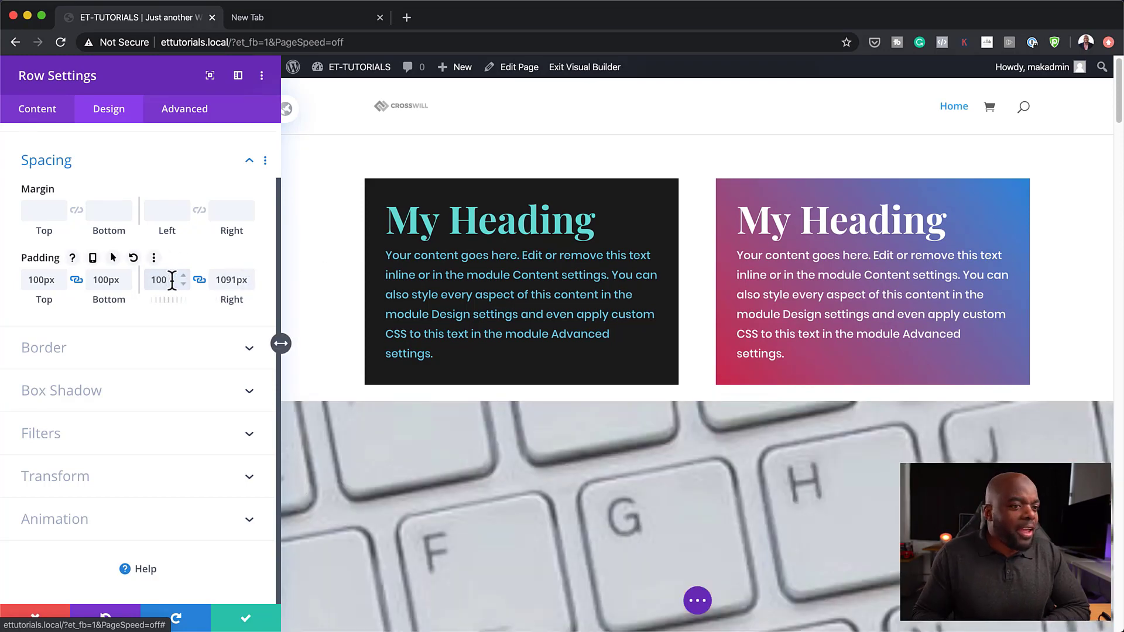
text(100)
scroll(610, 354, down, 3)
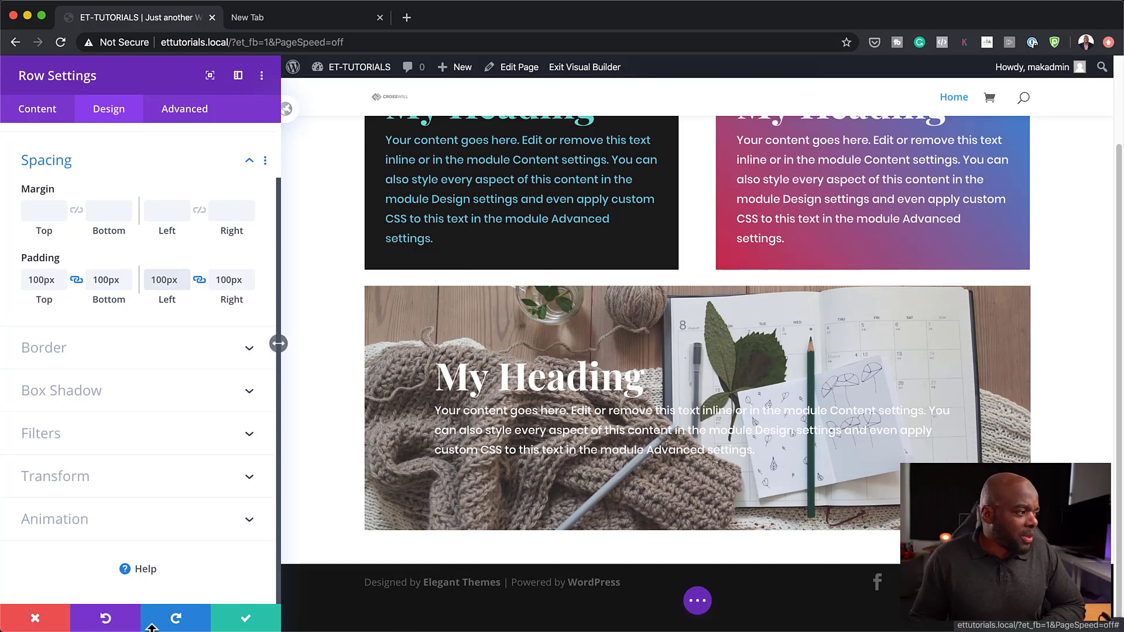
Add a linear background gradient to the single-column row, from #1e1e1e to rgba(30,30,30,0.66).
click(50, 111)
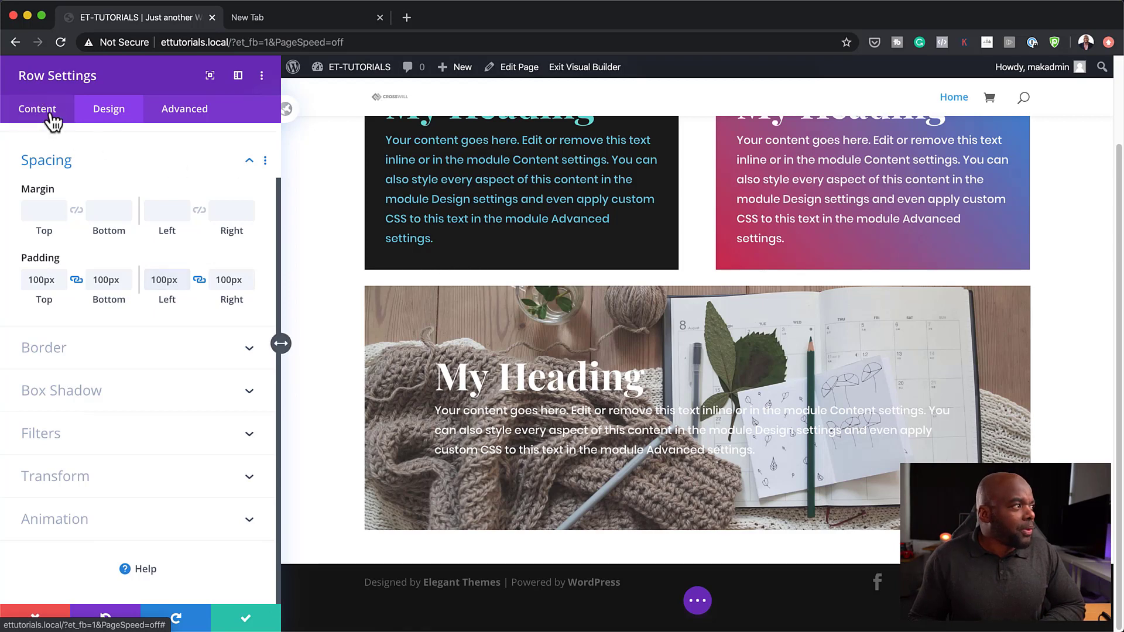
click(87, 393)
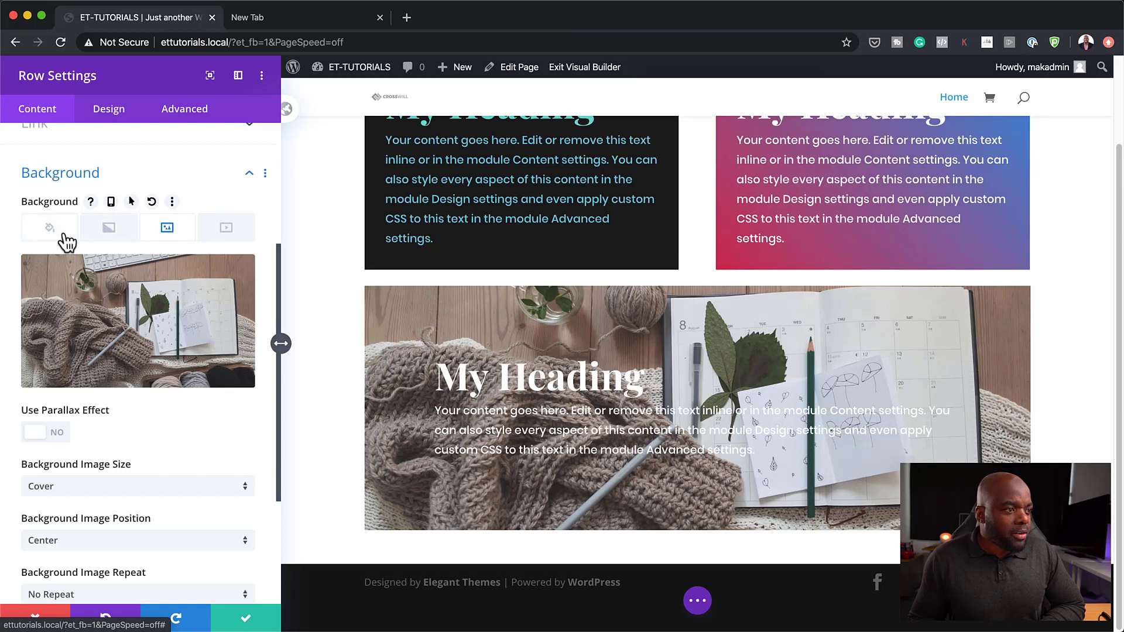
click(109, 231)
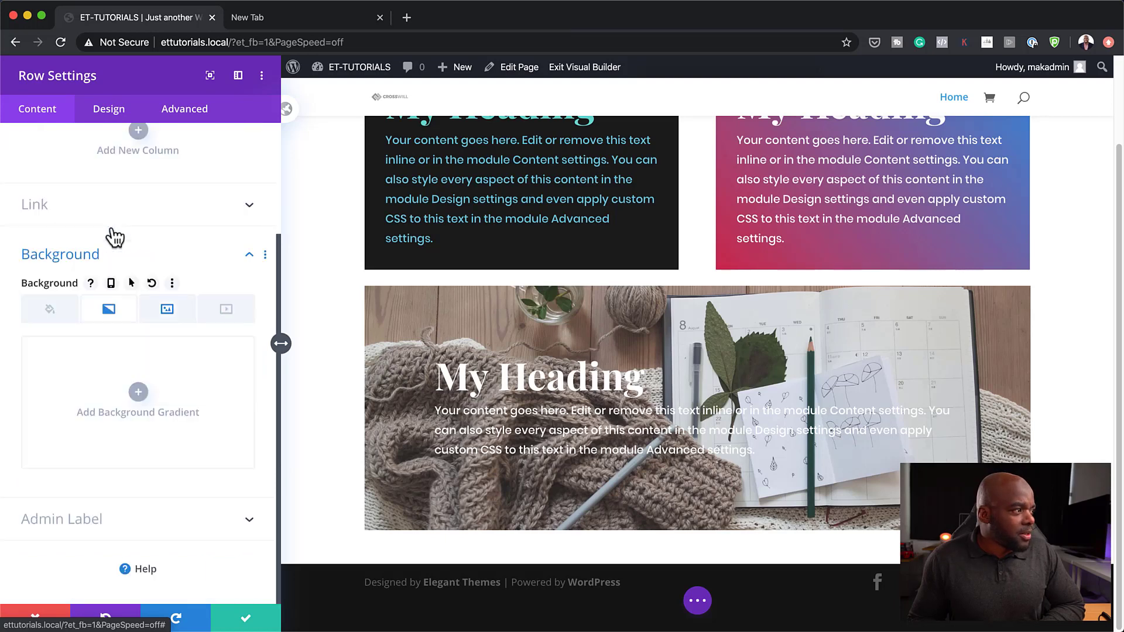
click(141, 391)
click(30, 411)
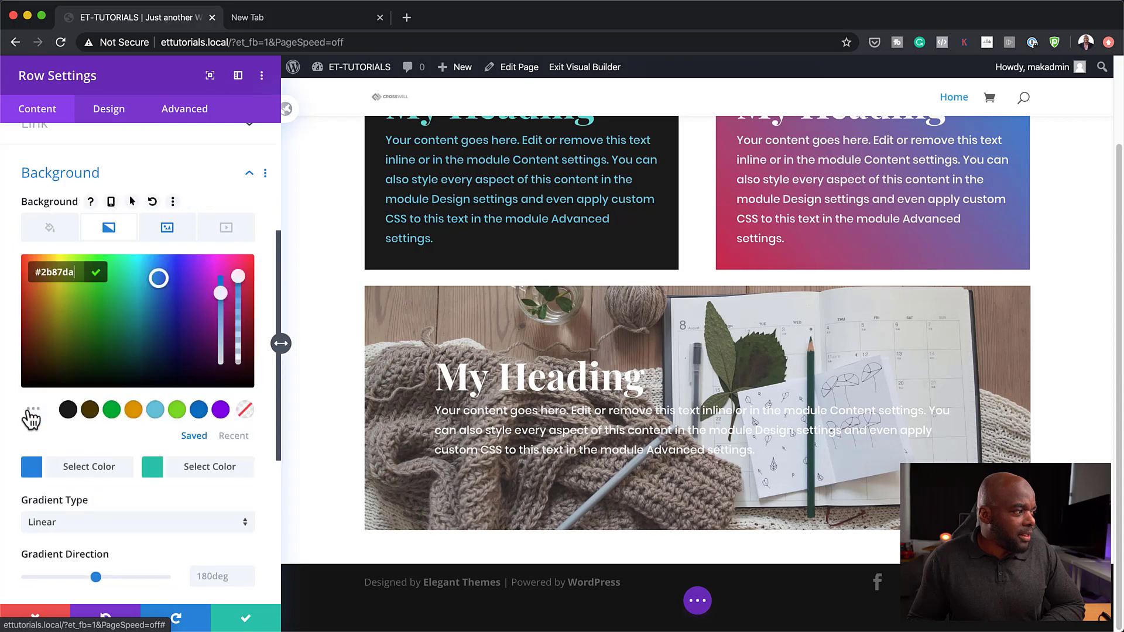
click(68, 410)
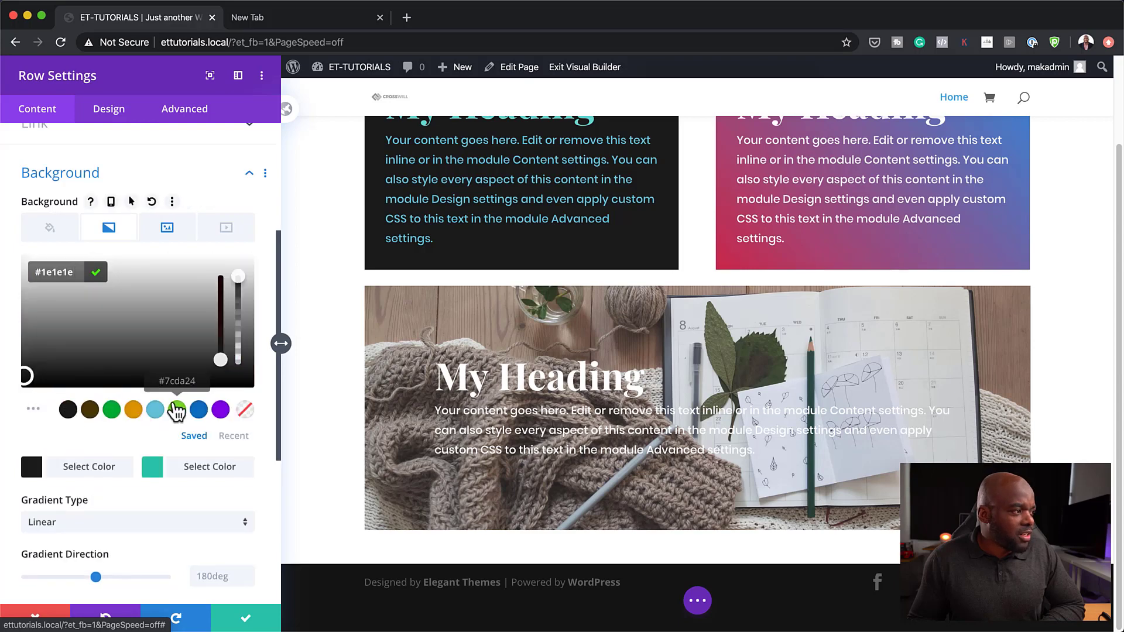
click(152, 469)
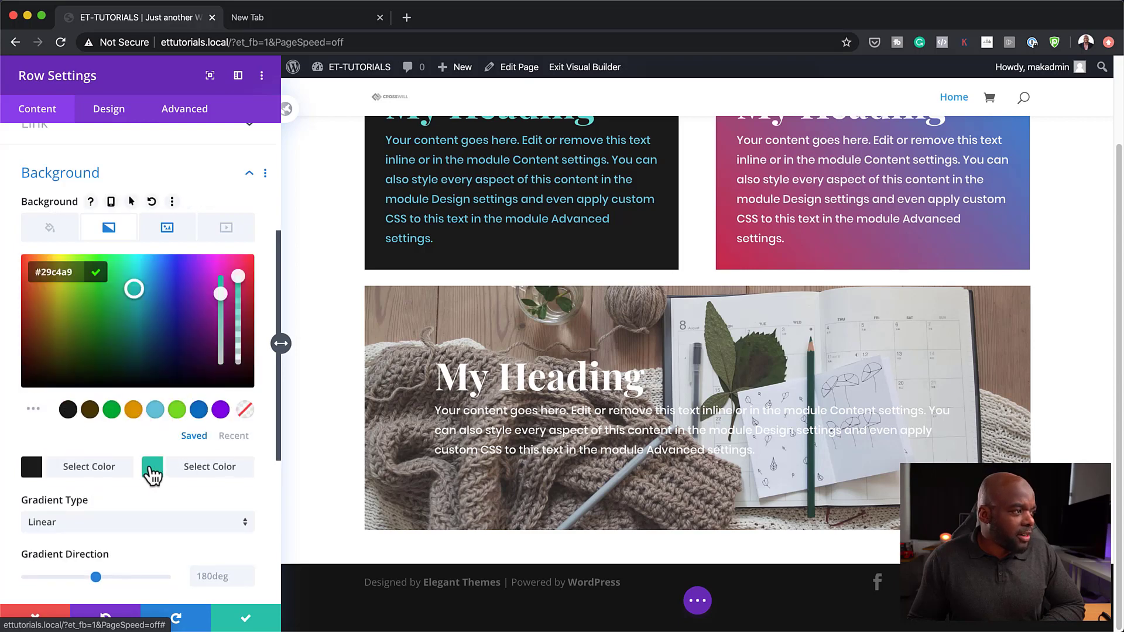
click(68, 410)
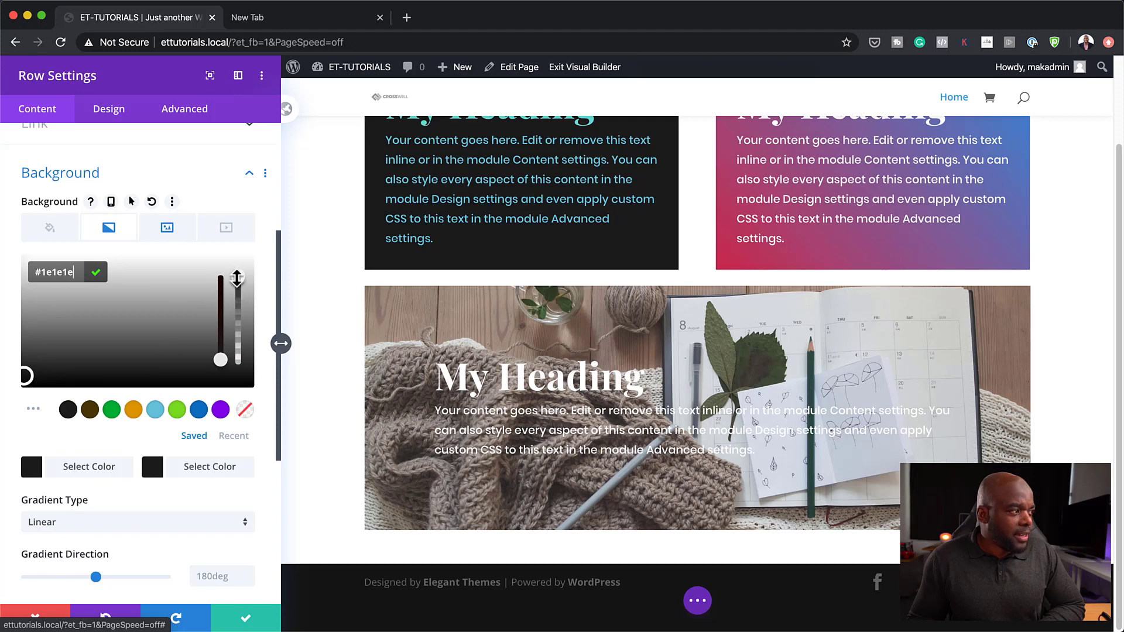
drag(237, 276, 240, 306)
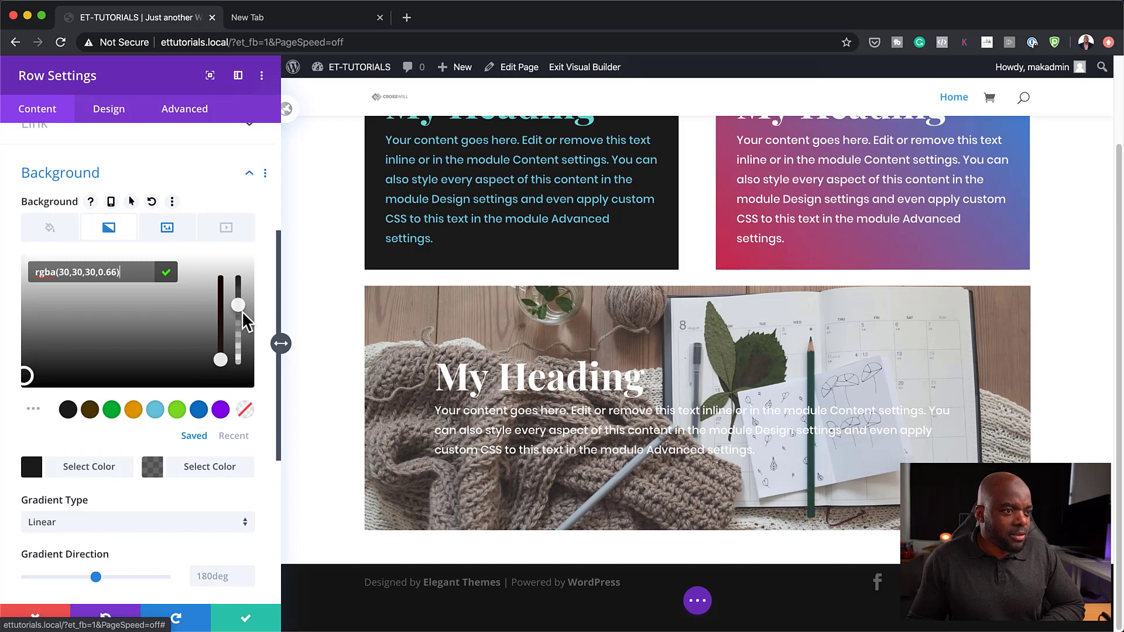
Set the row's background image blend mode to Multiply.
click(169, 229)
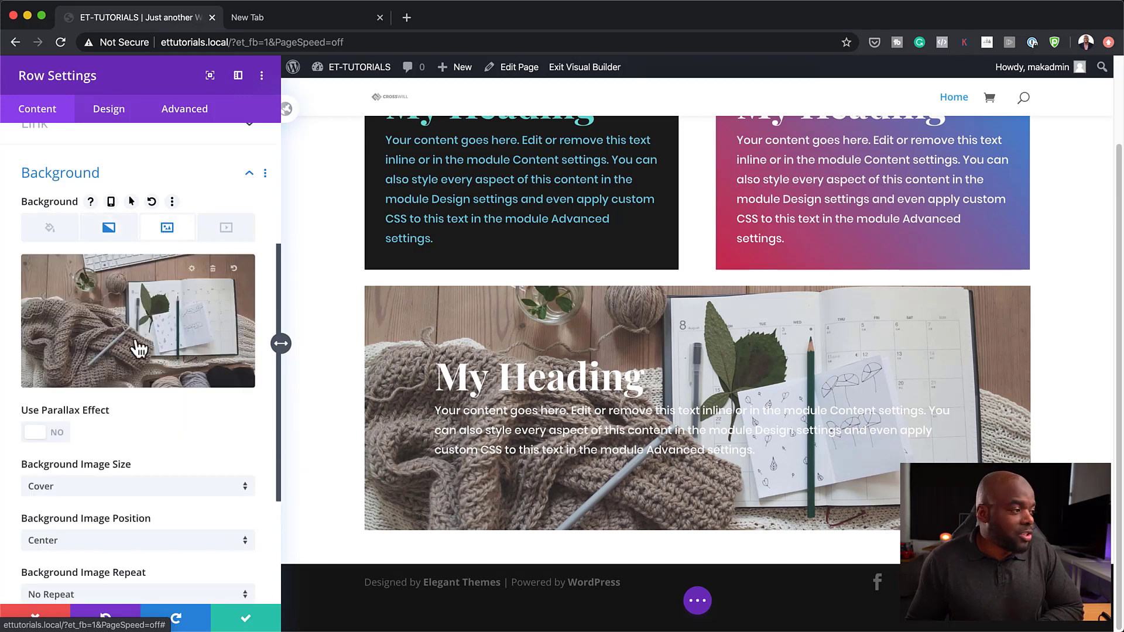
scroll(138, 500, down, 5)
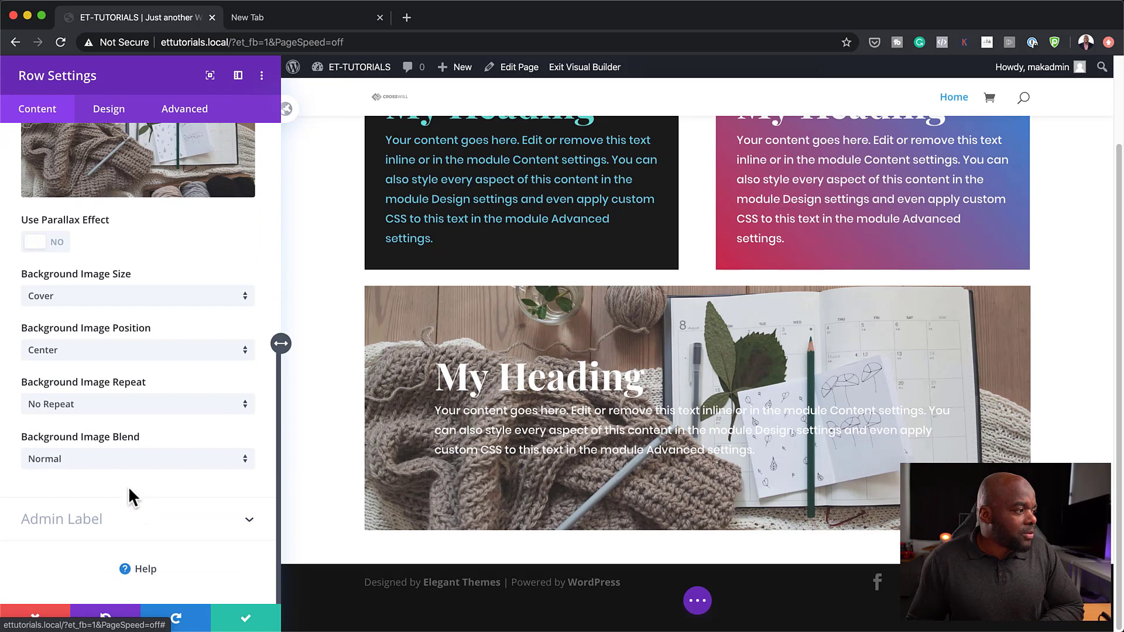
click(109, 461)
click(93, 206)
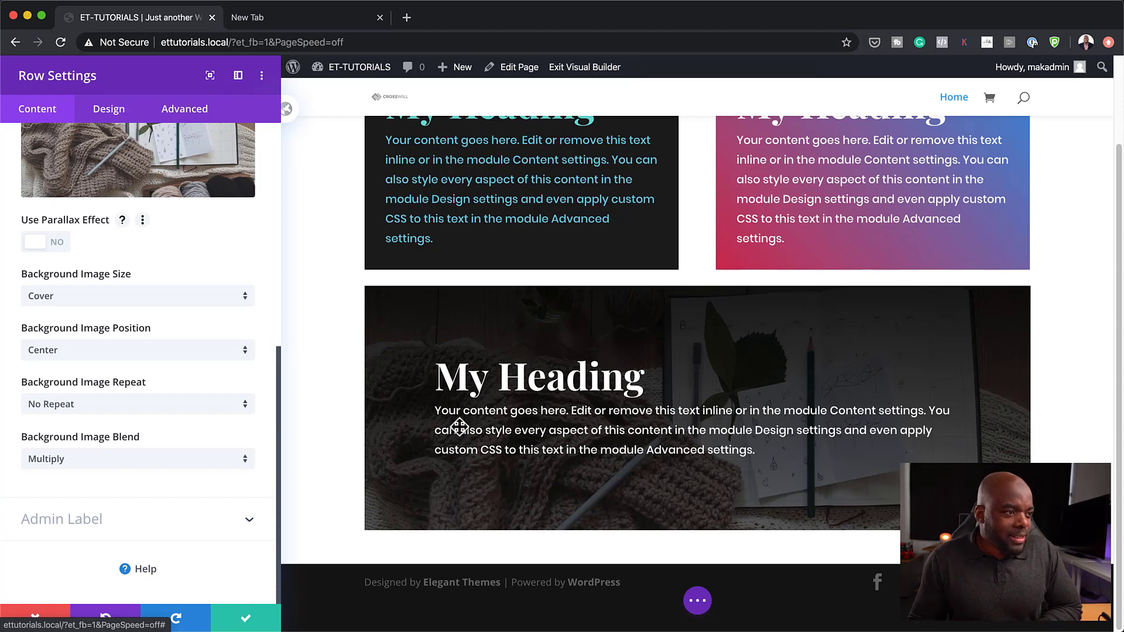
Set the row's background gradient direction to 123deg and save the row settings.
scroll(167, 330, up, 3)
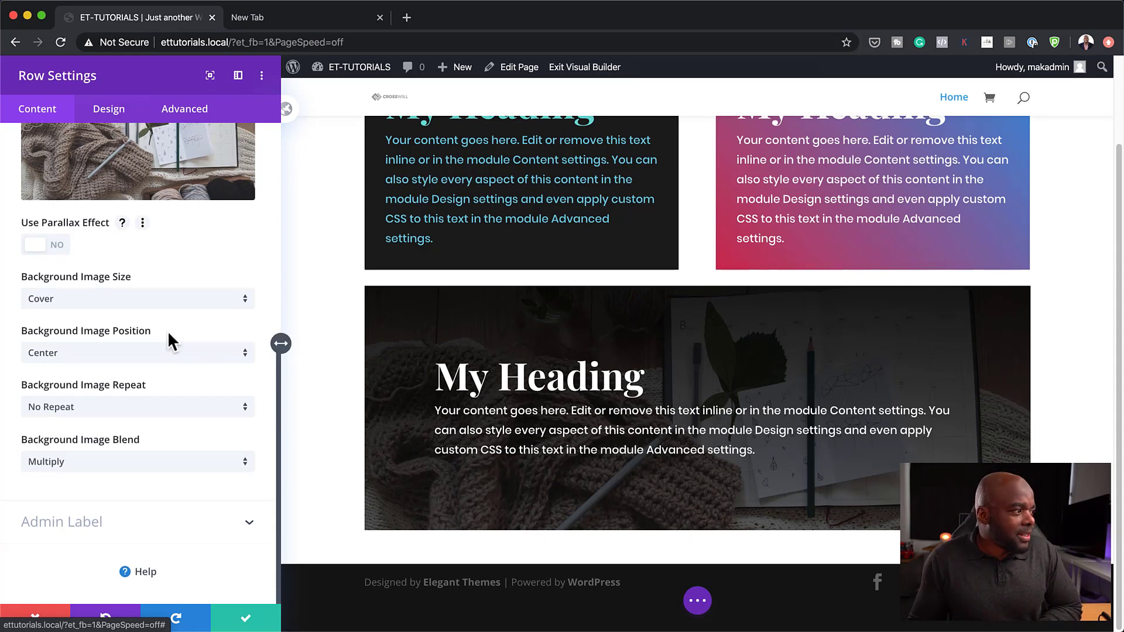
click(109, 180)
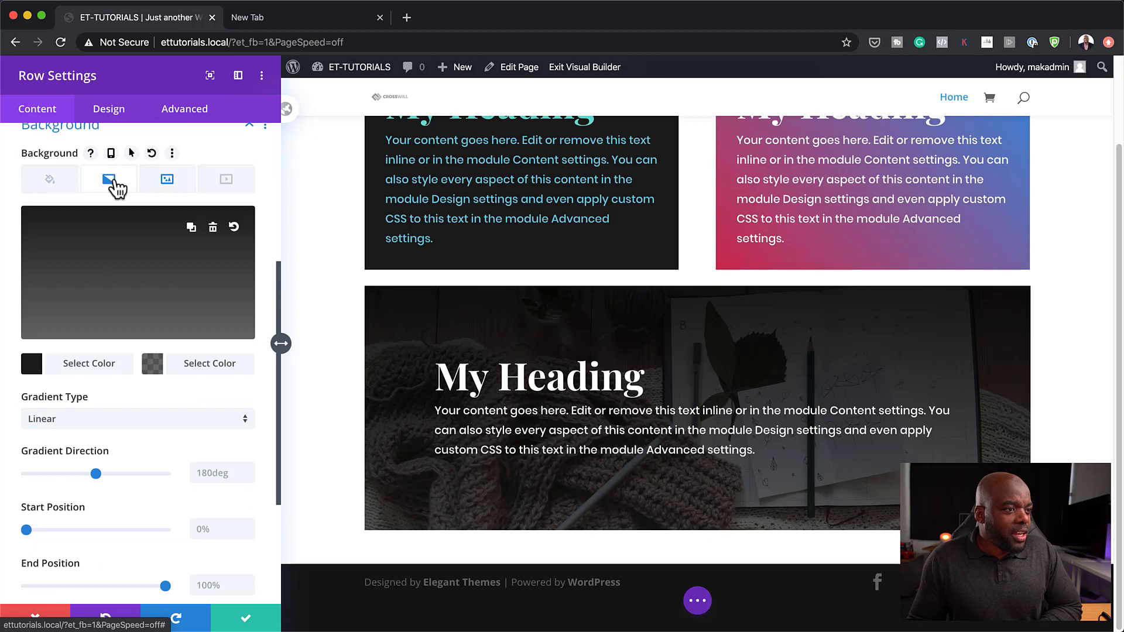
mouse_move(94, 475)
mouse_down()
mouse_move(71, 475)
mouse_move(143, 477)
mouse_move(63, 478)
mouse_move(93, 479)
mouse_move(73, 483)
mouse_up()
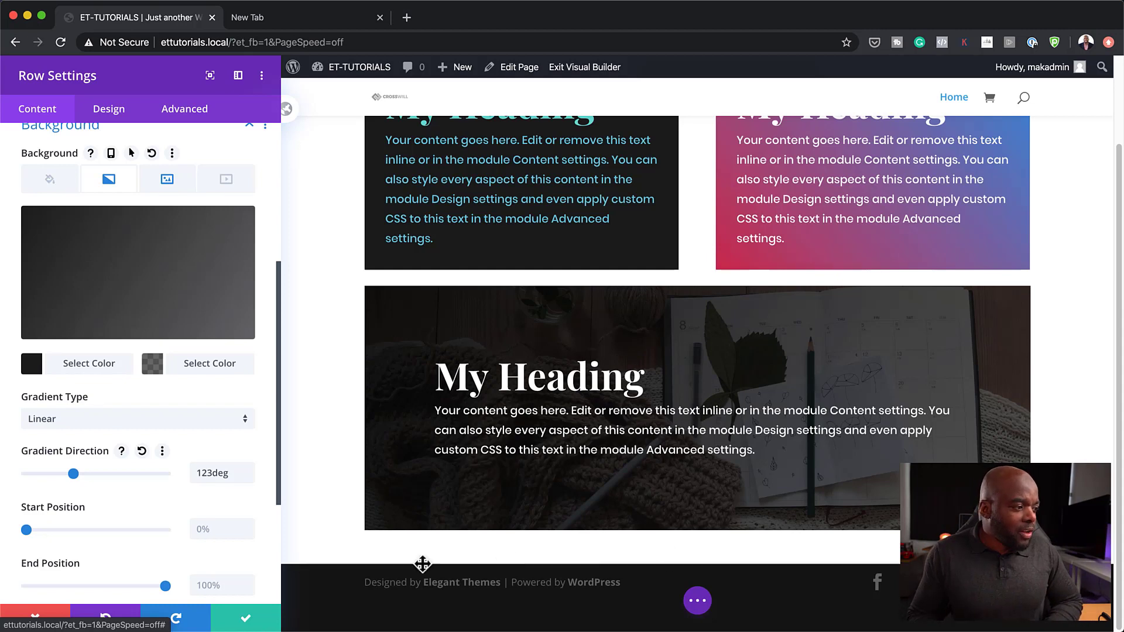
click(250, 619)
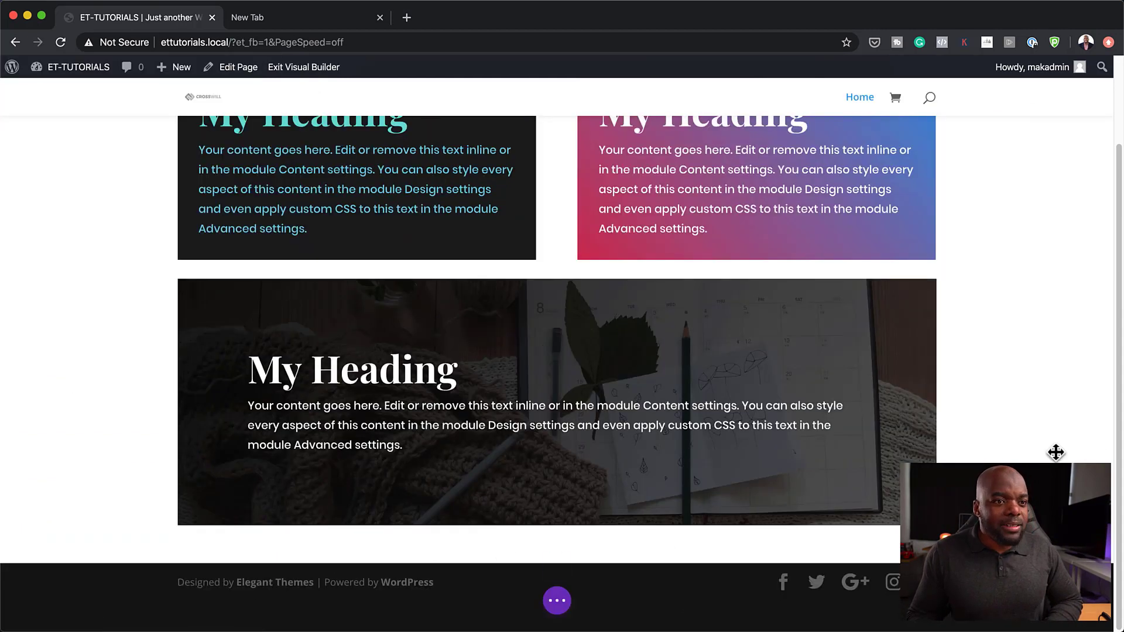